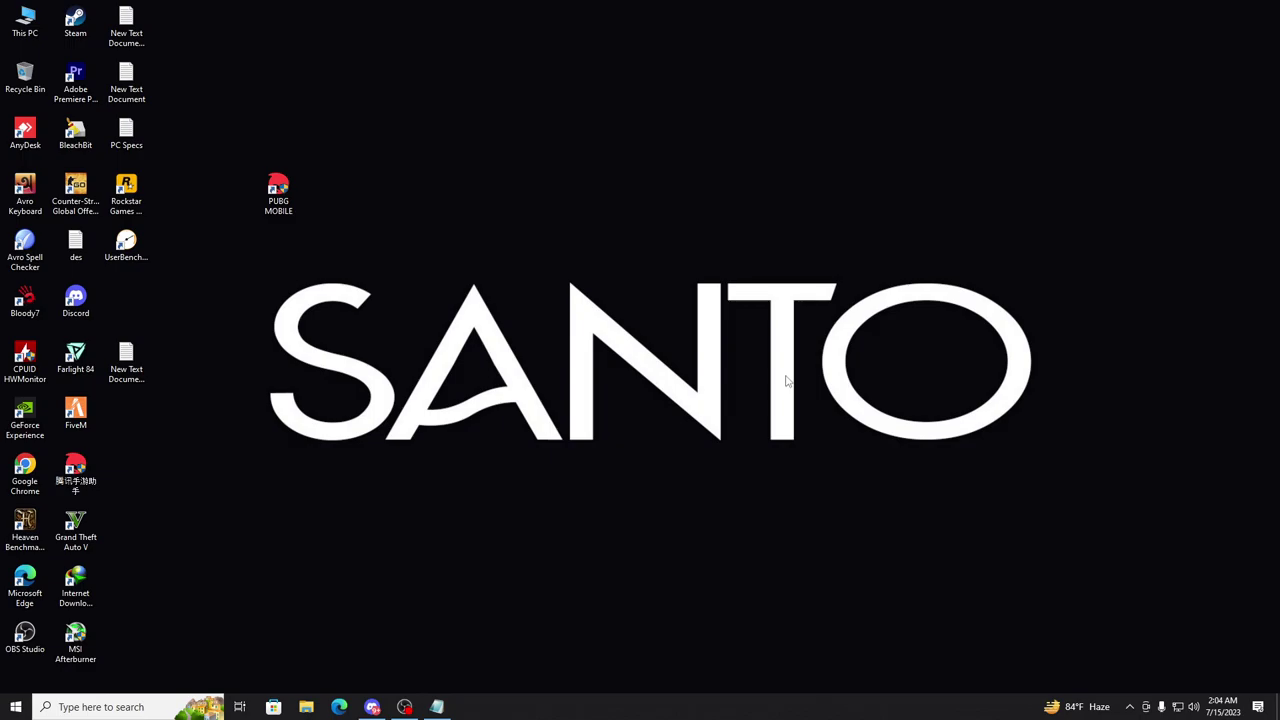
Step: Uninstall 腾讯手游助手 through Control Panel's Programs and Features and close the finished uninstaller
left_click(132, 705)
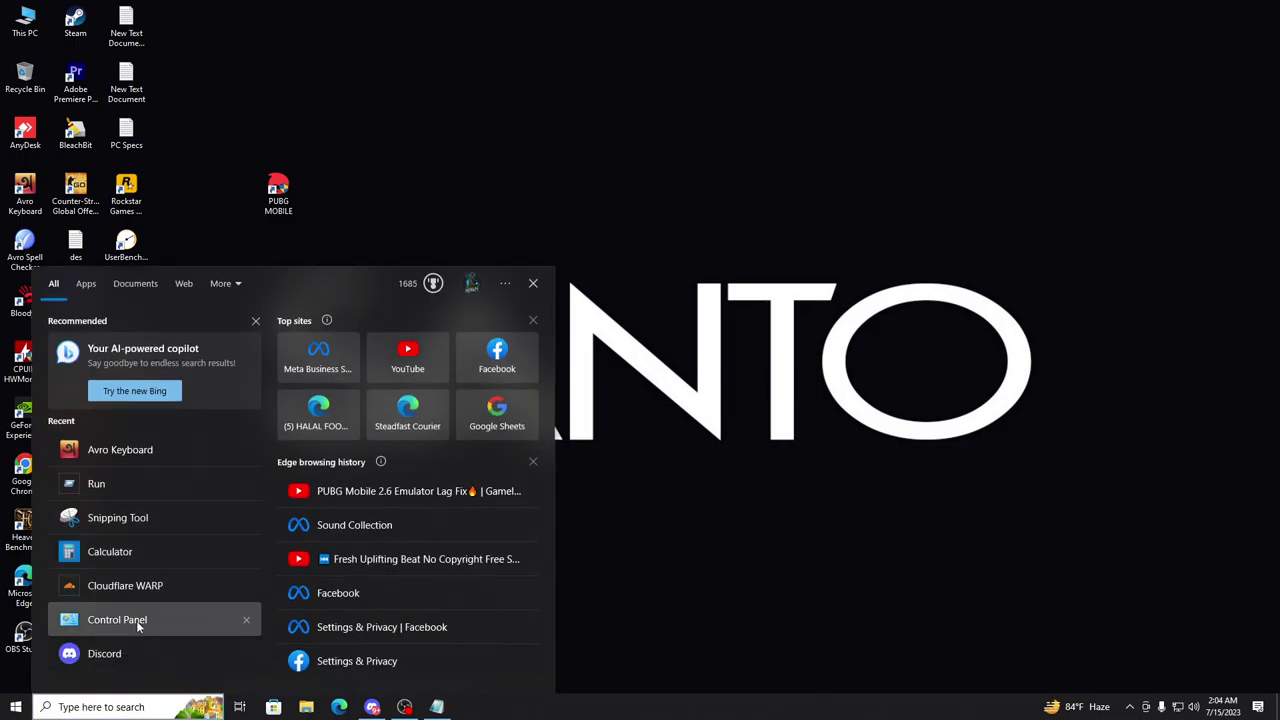
left_click(136, 620)
left_click(432, 296)
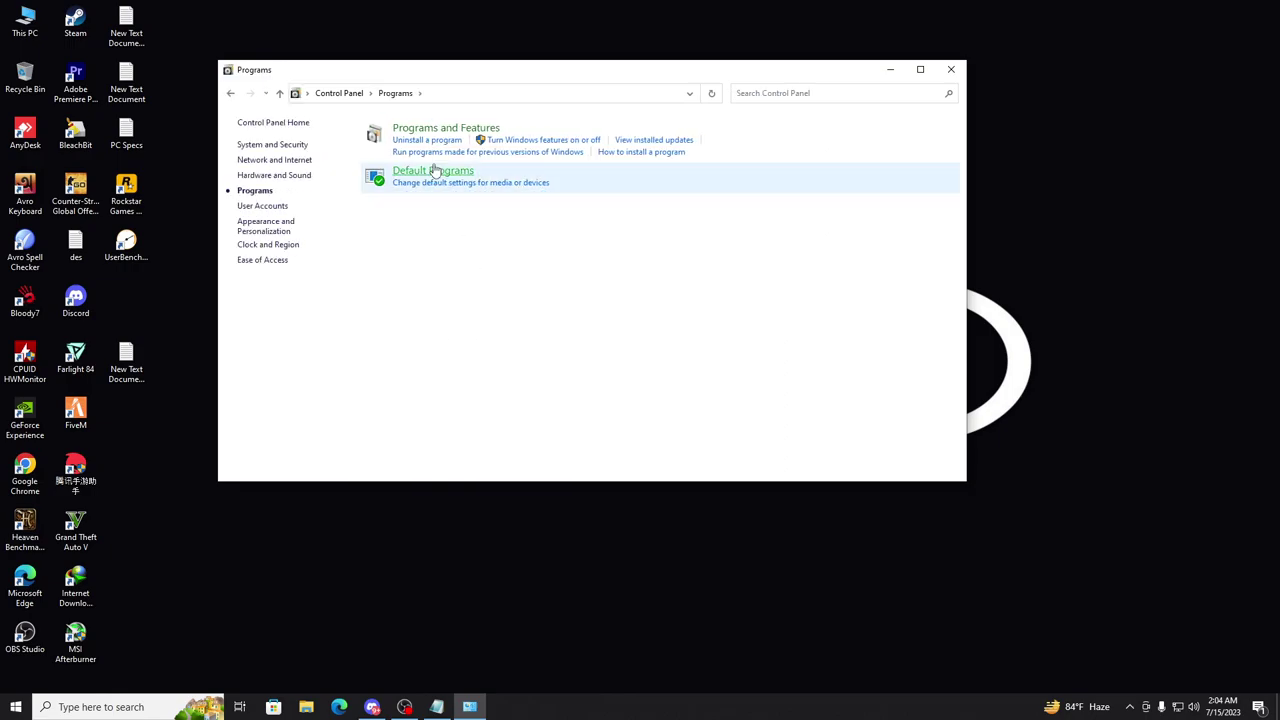
left_click(432, 131)
scroll(463, 267, "down", 9)
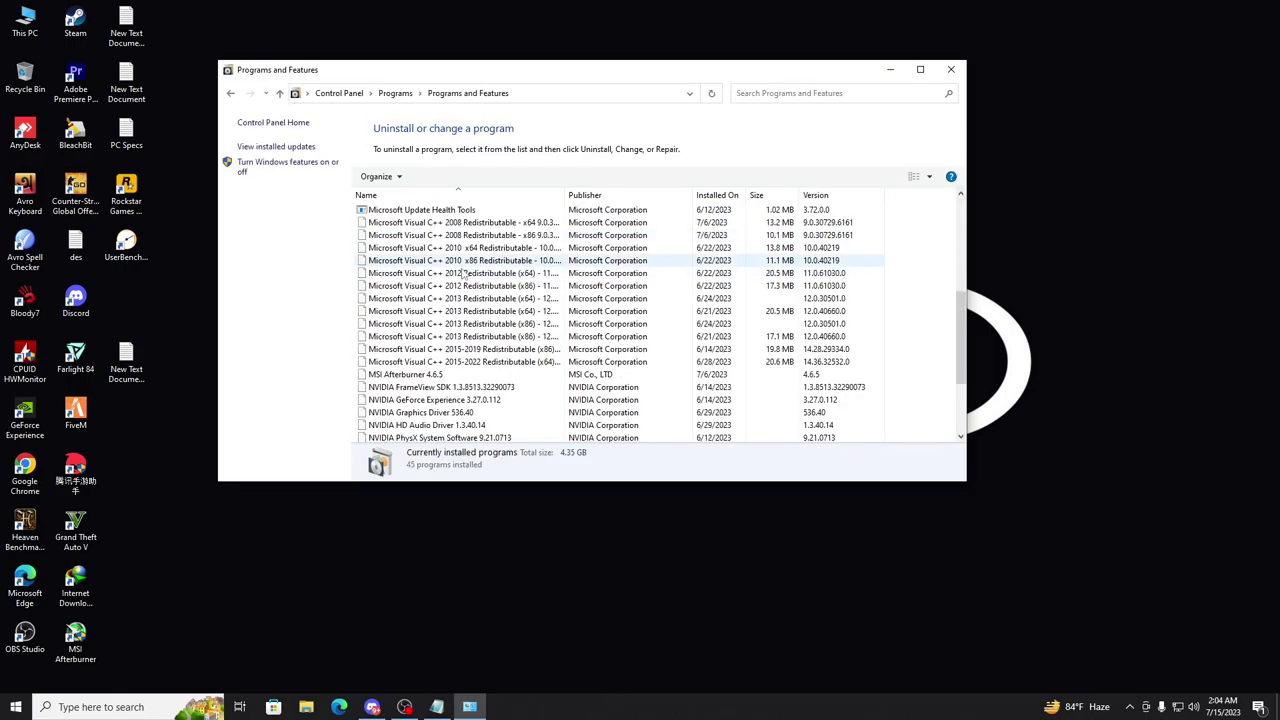
left_click(388, 426)
right_click(388, 426)
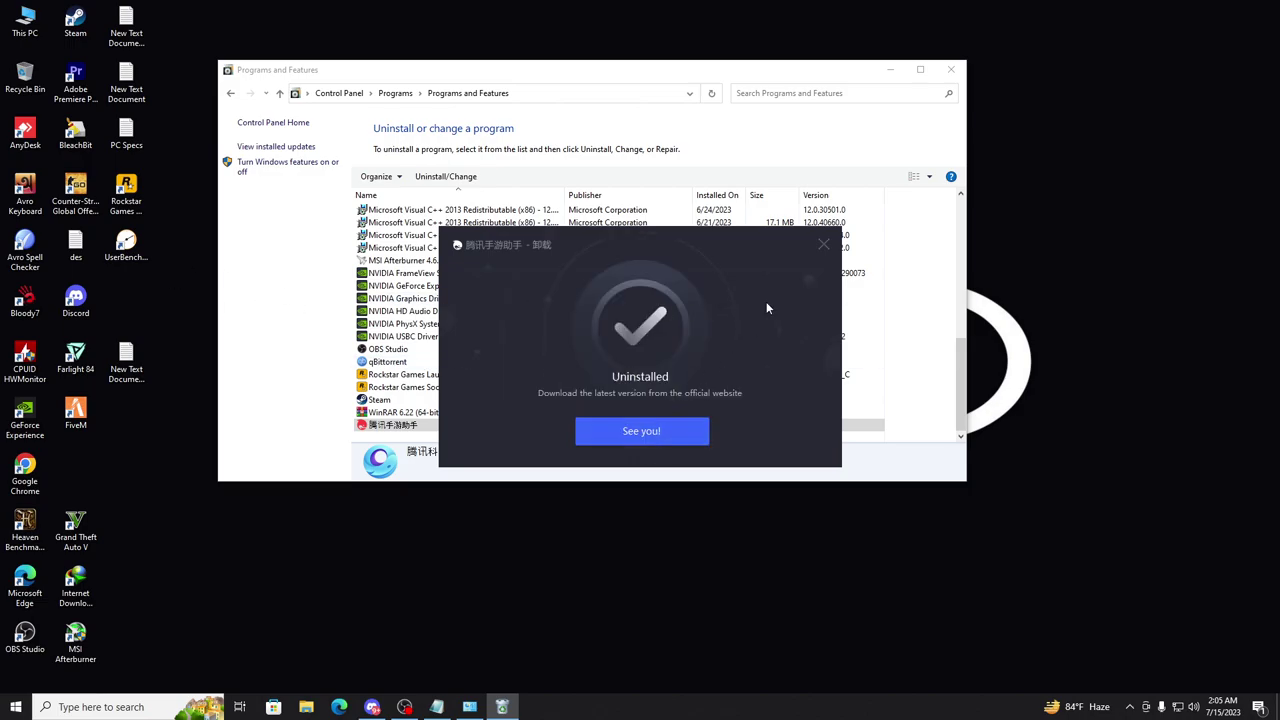
left_click(822, 248)
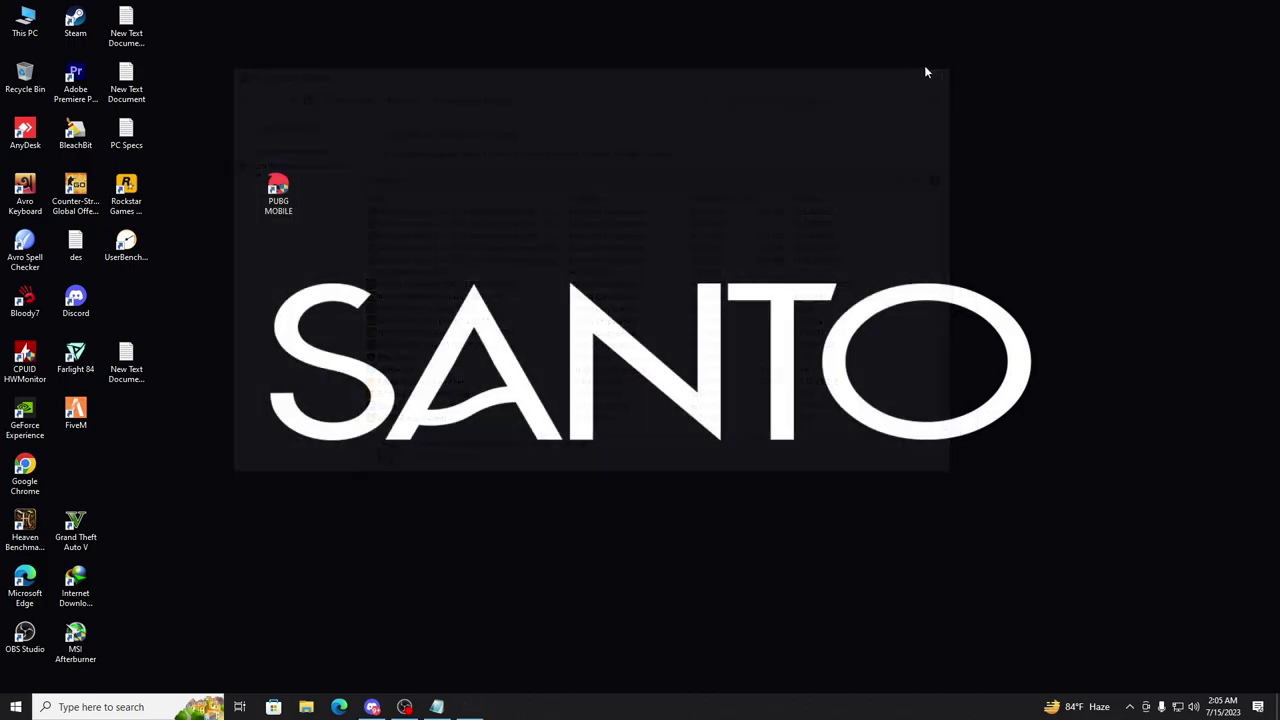
Step: Delete the Temp folder from Local Disk (C:) via This PC and close Explorer
left_click(950, 69)
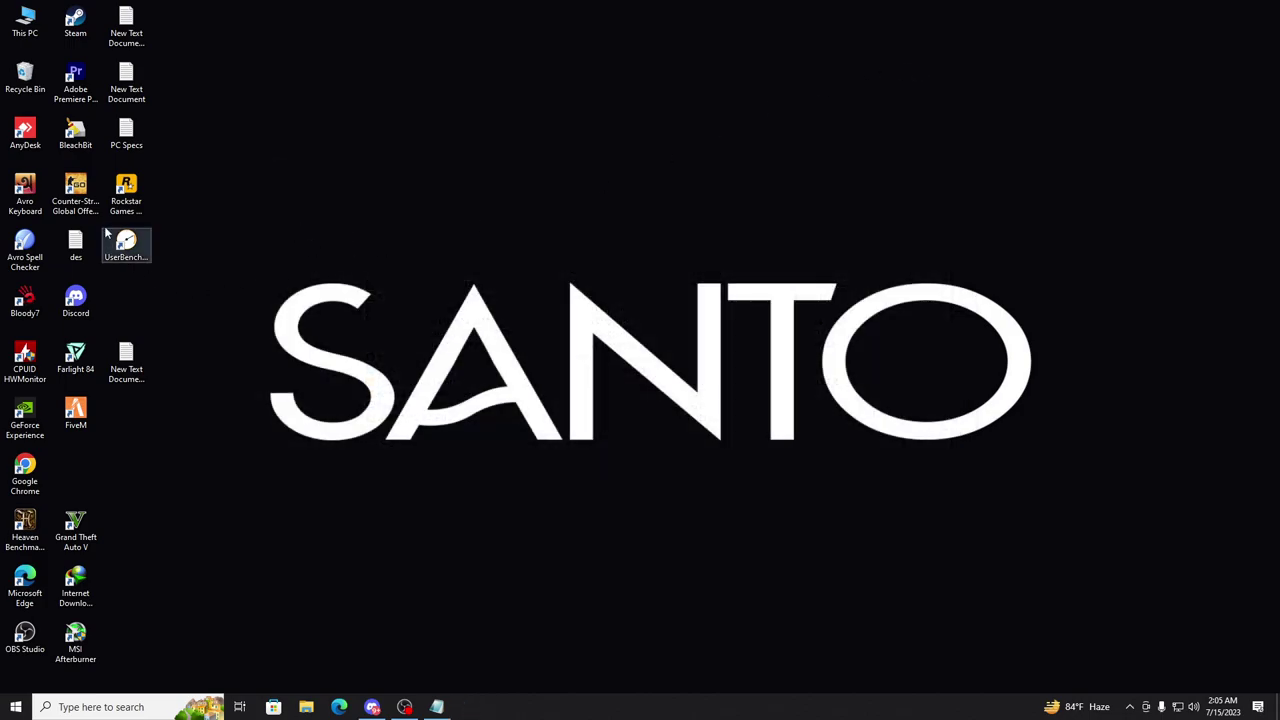
right_click(17, 73)
left_click(460, 125)
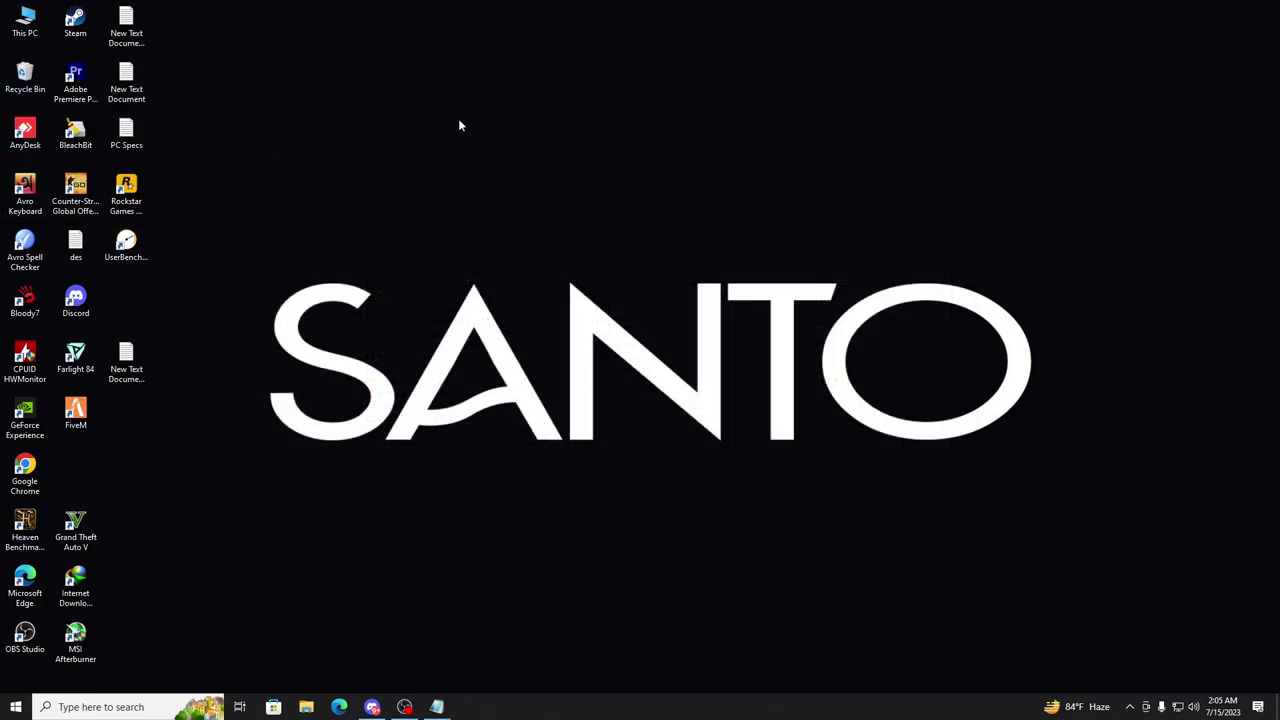
double_click(40, 35)
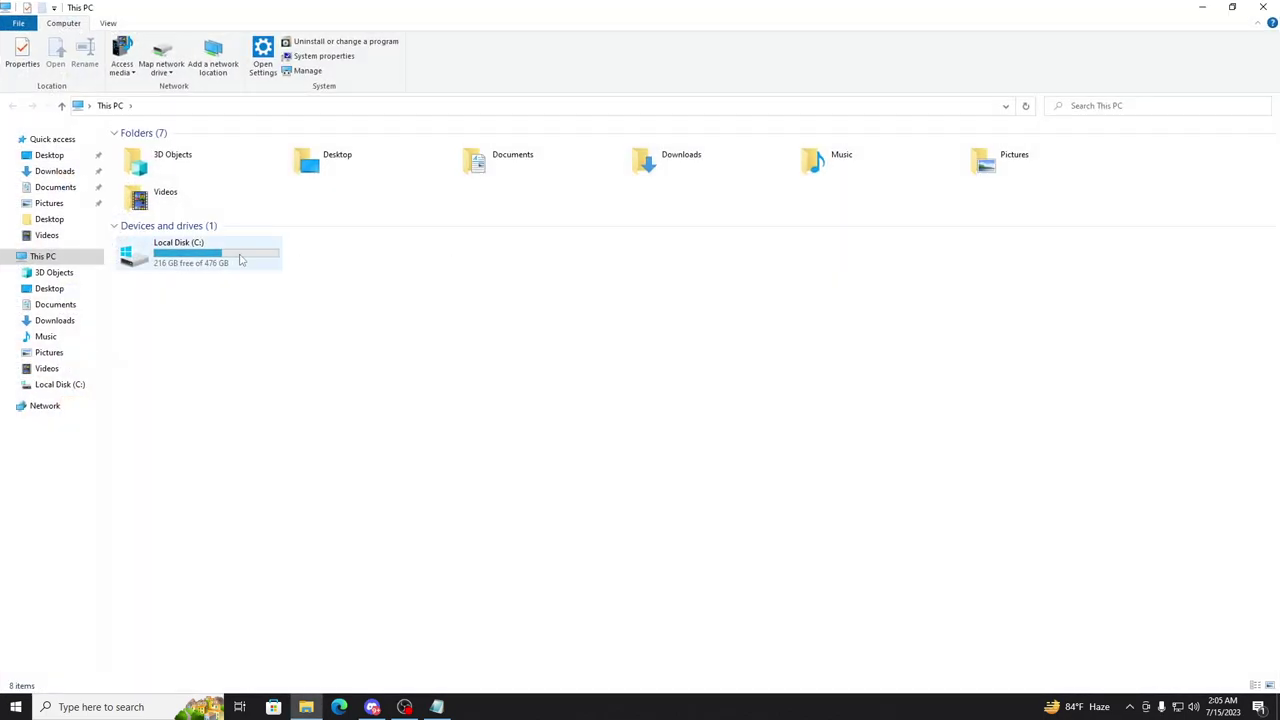
double_click(234, 259)
left_click(156, 206)
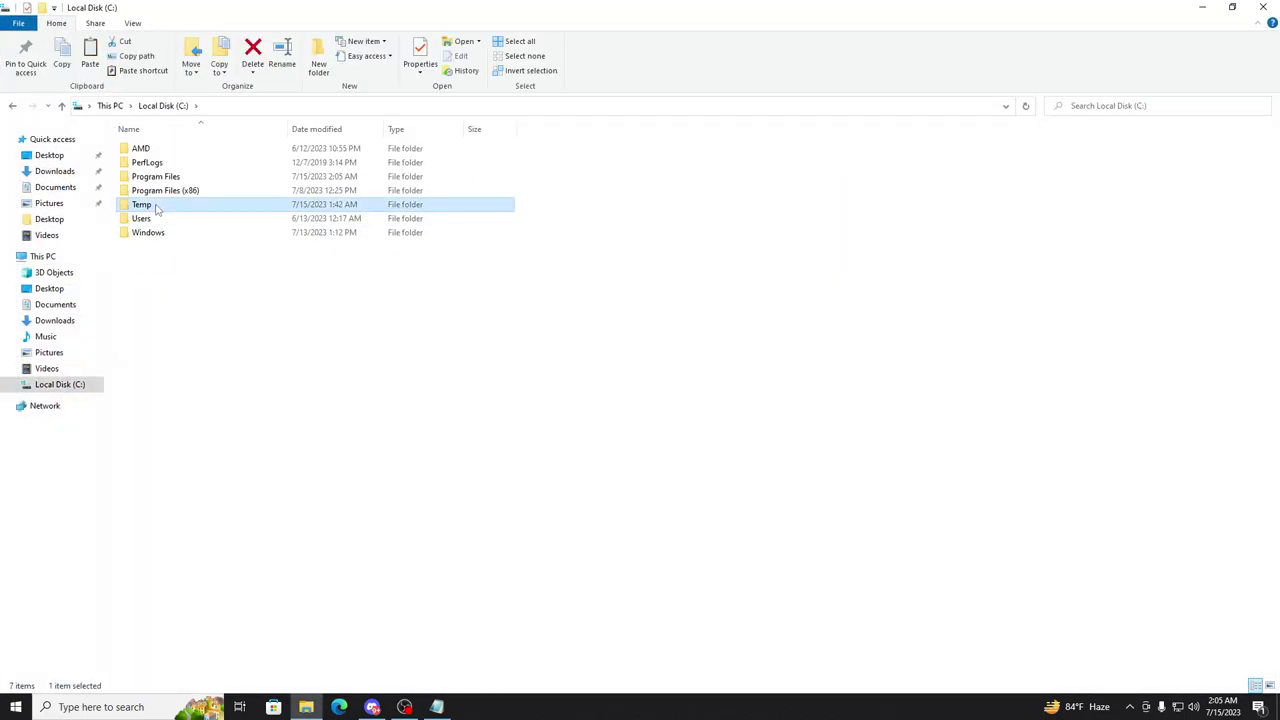
left_click(363, 291)
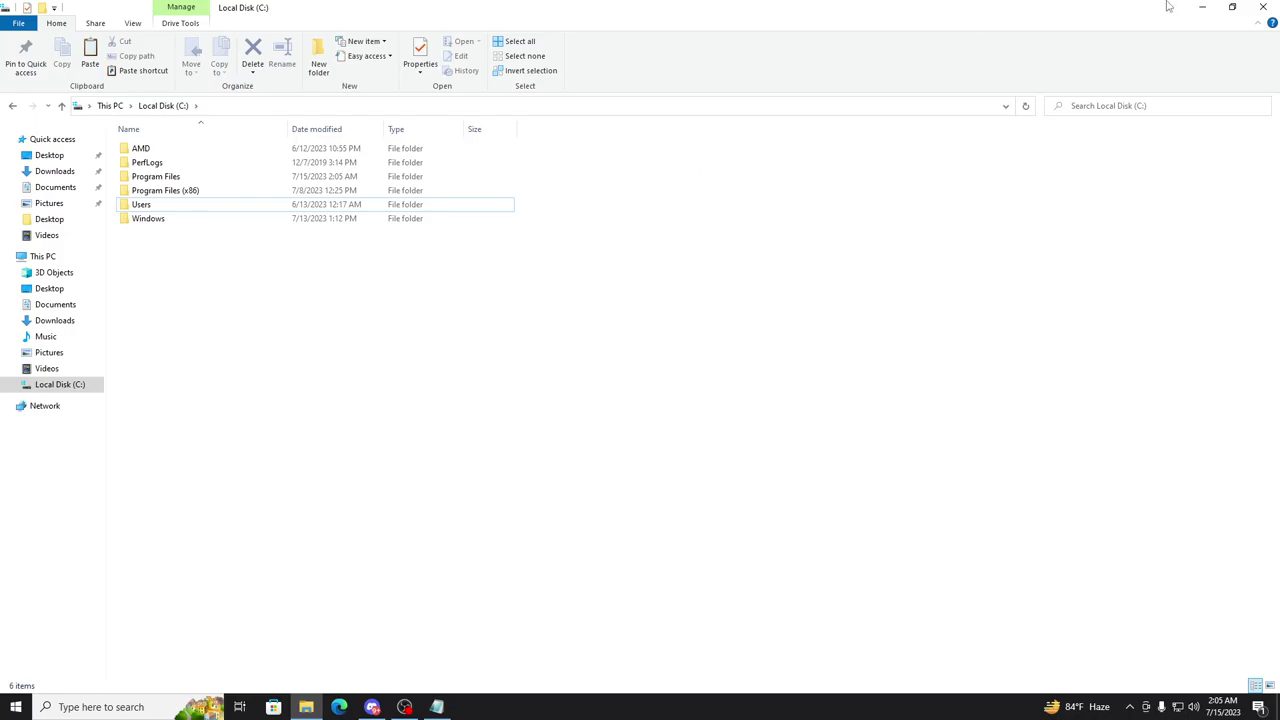
left_click(1263, 7)
Step: Refresh the desktop twice from its context menu
right_click(563, 191)
left_click(590, 234)
right_click(535, 164)
left_click(565, 203)
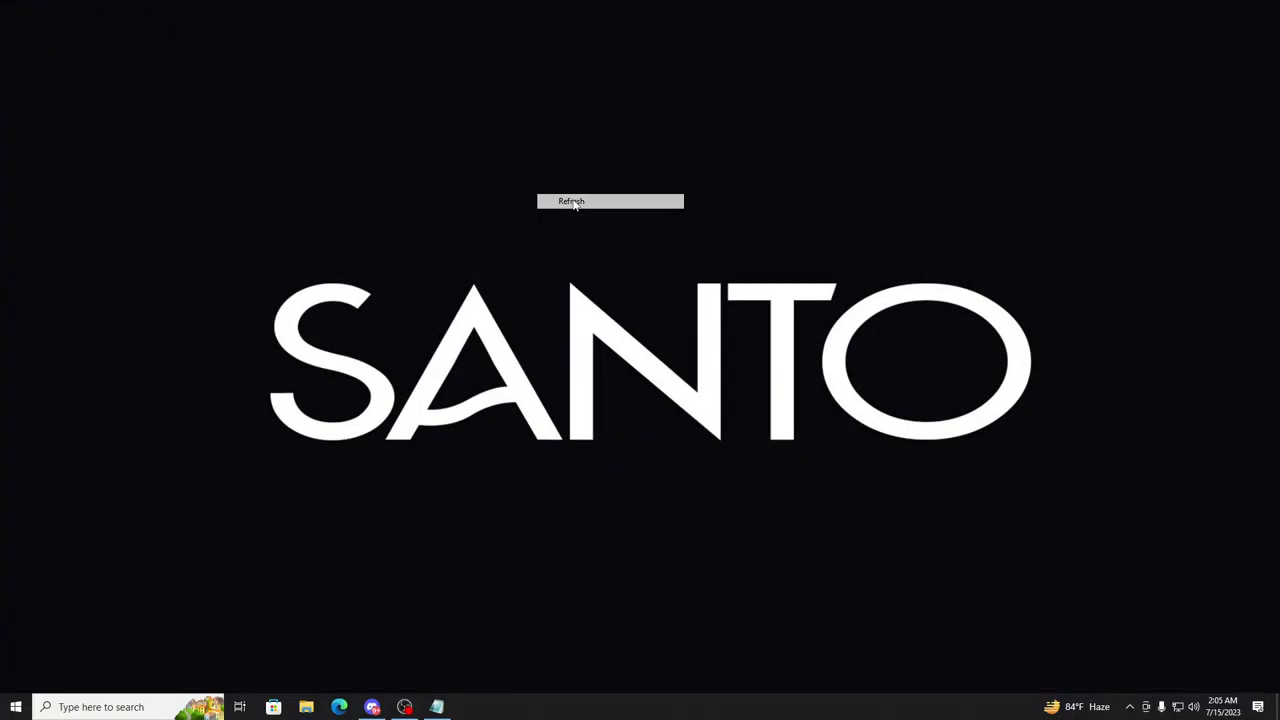
Step: Copy the syzs.qq.com address from New Text Document (3) and load it in Edge
double_click(126, 365)
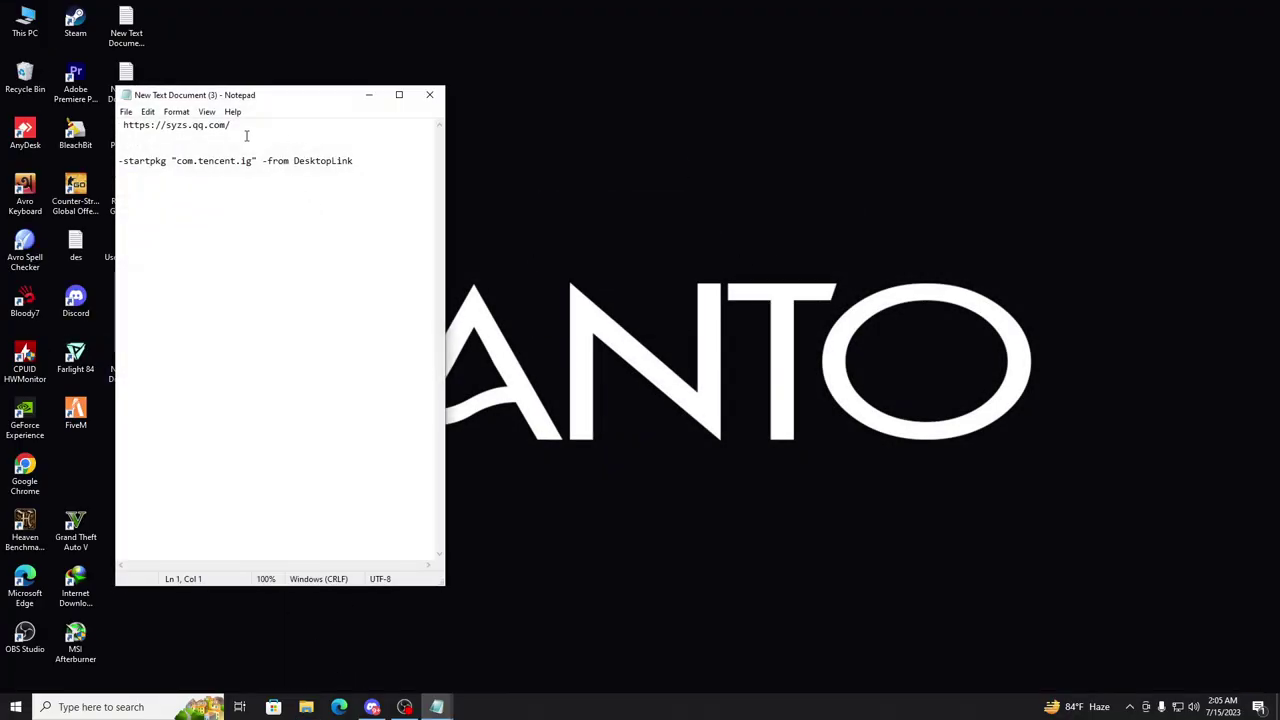
left_click(241, 125)
key("shift+Home")
key("ctrl+c")
left_click(368, 95)
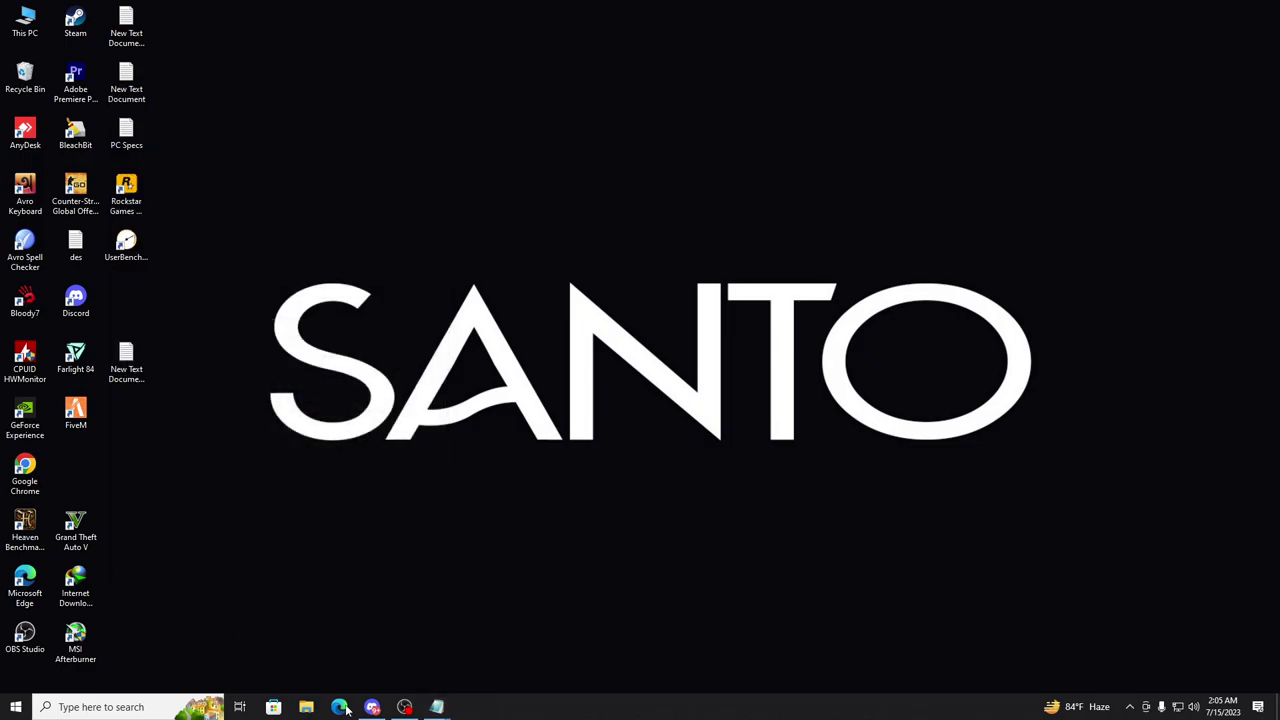
left_click(345, 710)
left_click(186, 38)
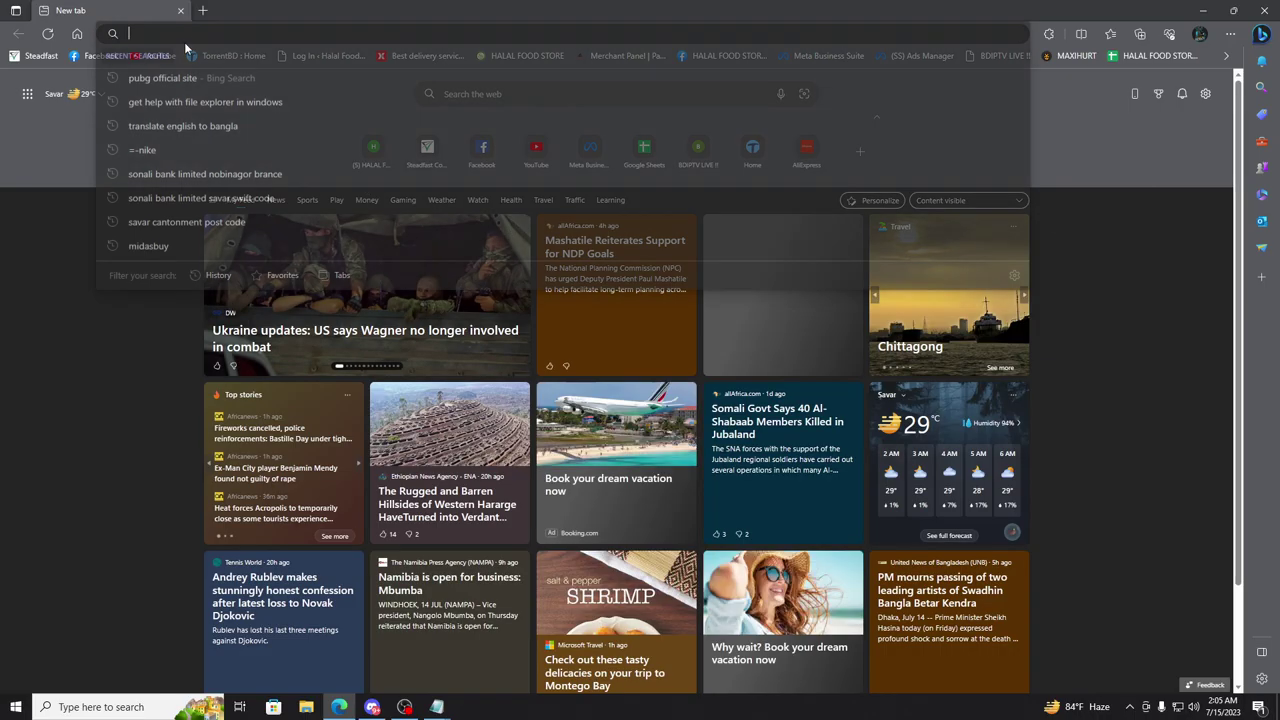
key("ctrl+v")
key("Return")
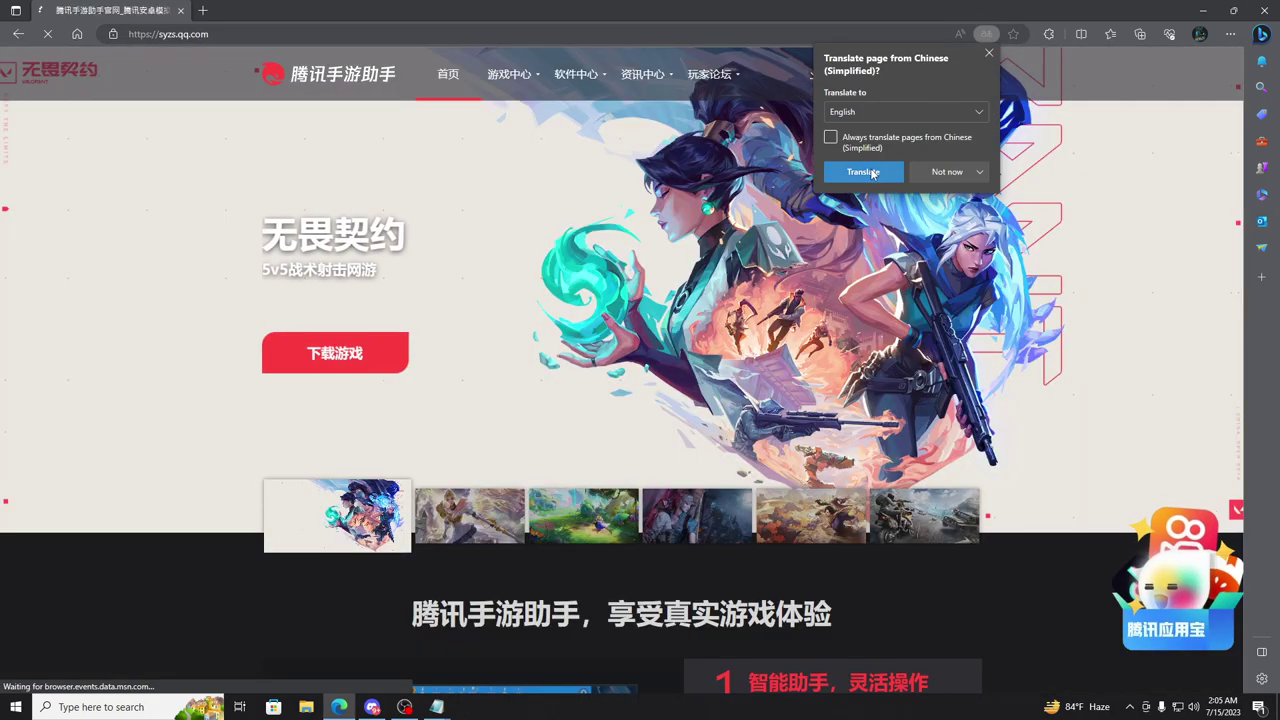
Step: Translate the page to English and download the official 64-bit client installer
left_click(864, 172)
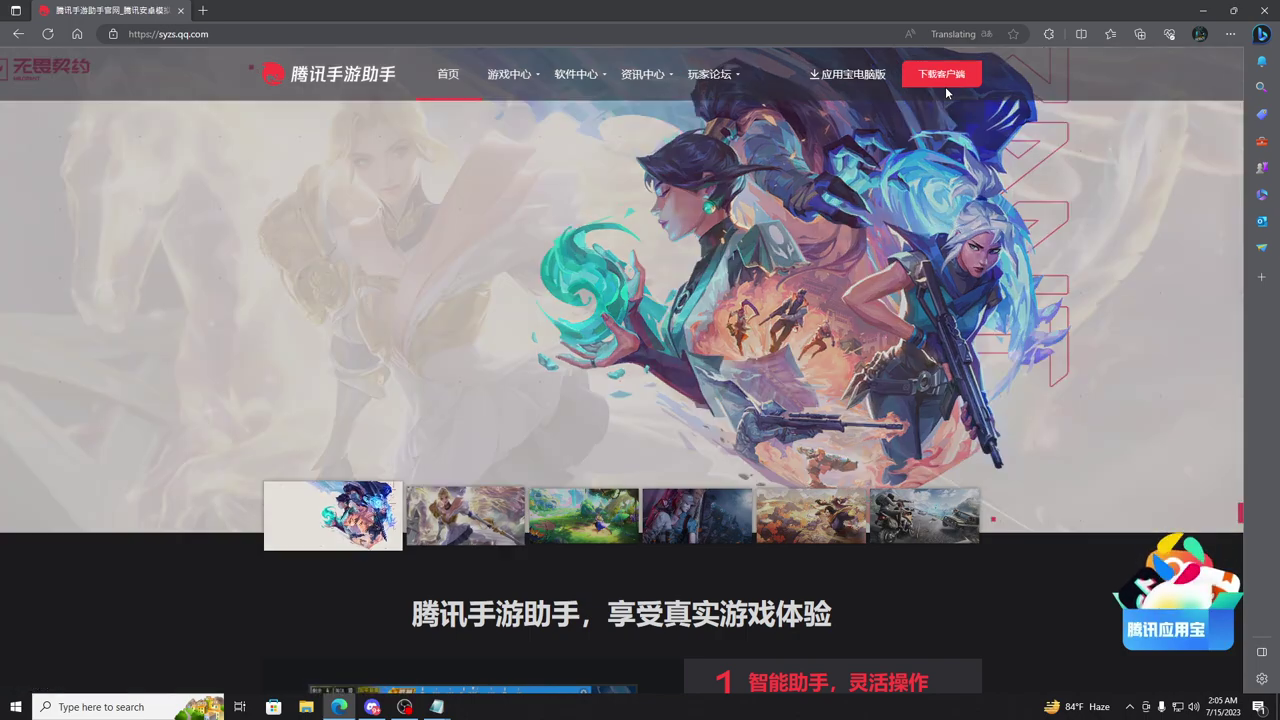
mouse_move(942, 80)
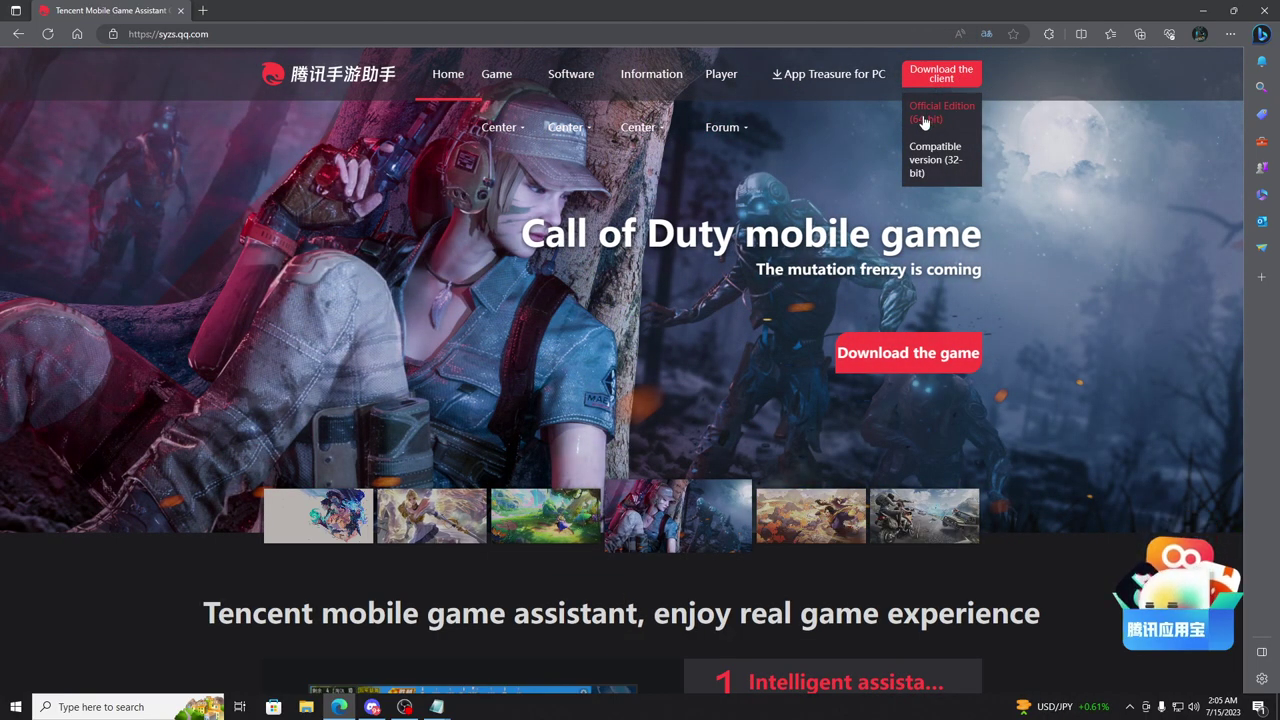
left_click(926, 120)
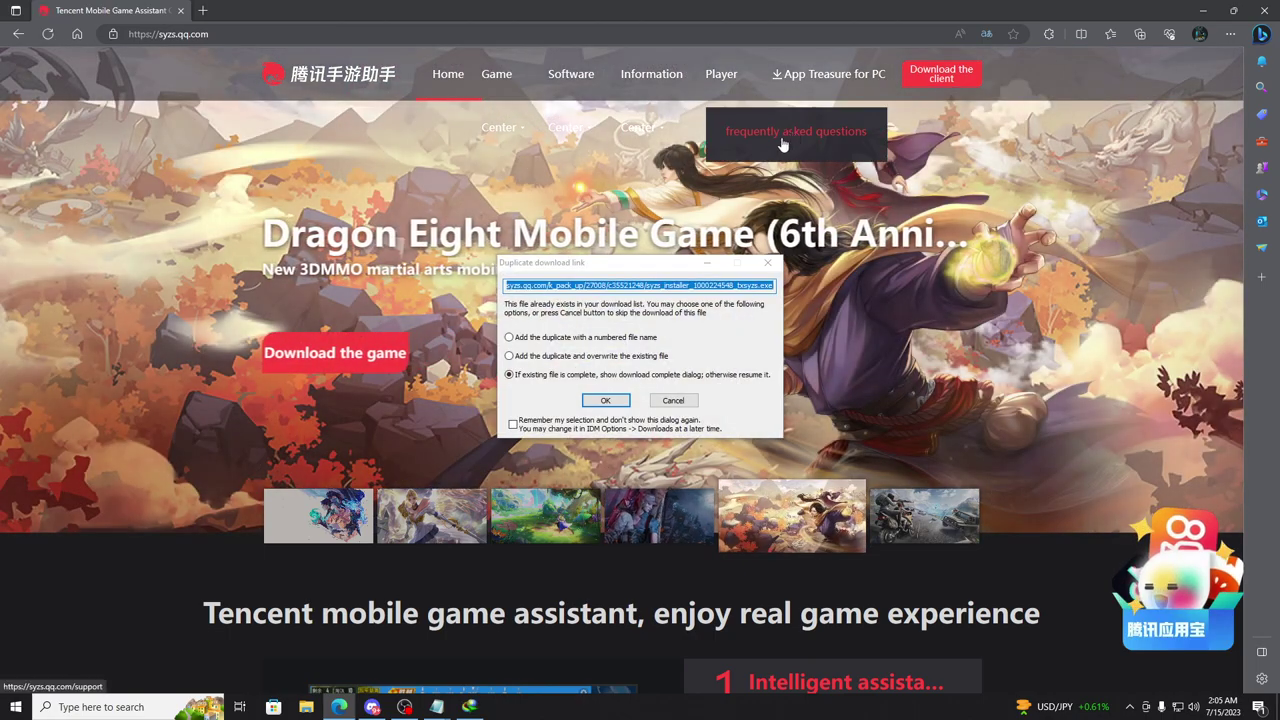
left_click(606, 400)
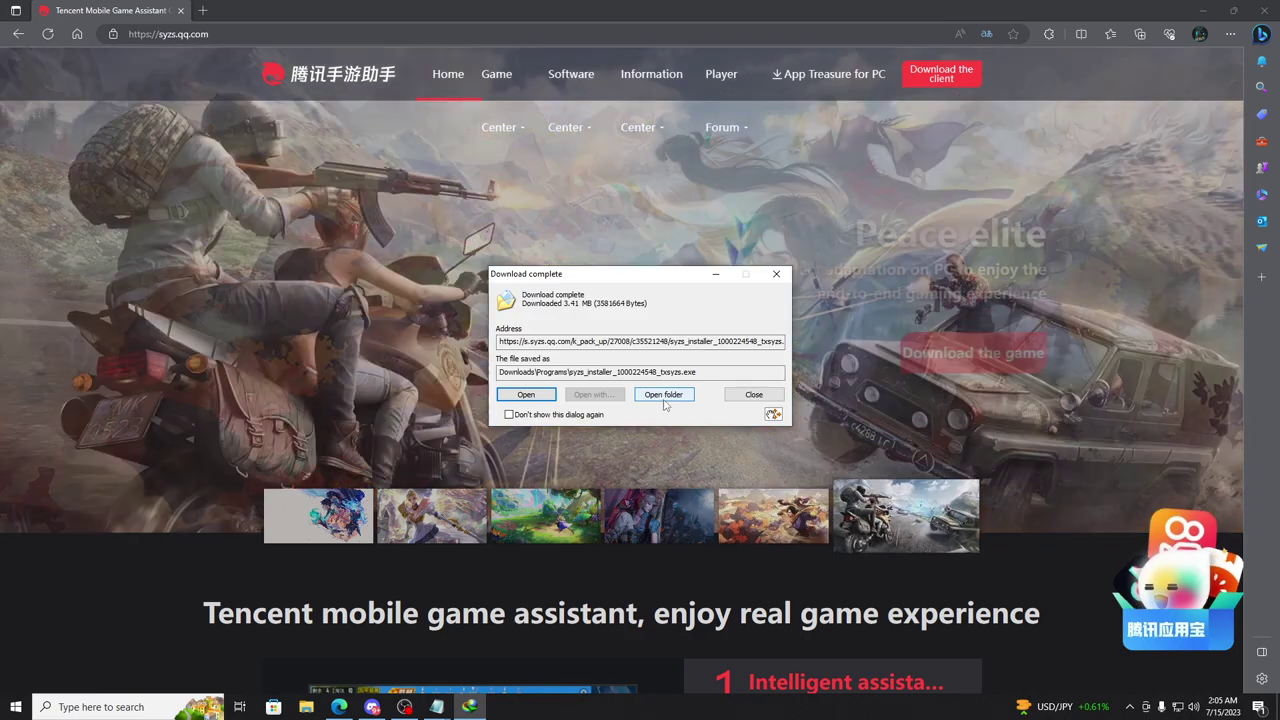
Step: Show the downloaded syzs installer in its folder and open the file's context menu
left_click(663, 395)
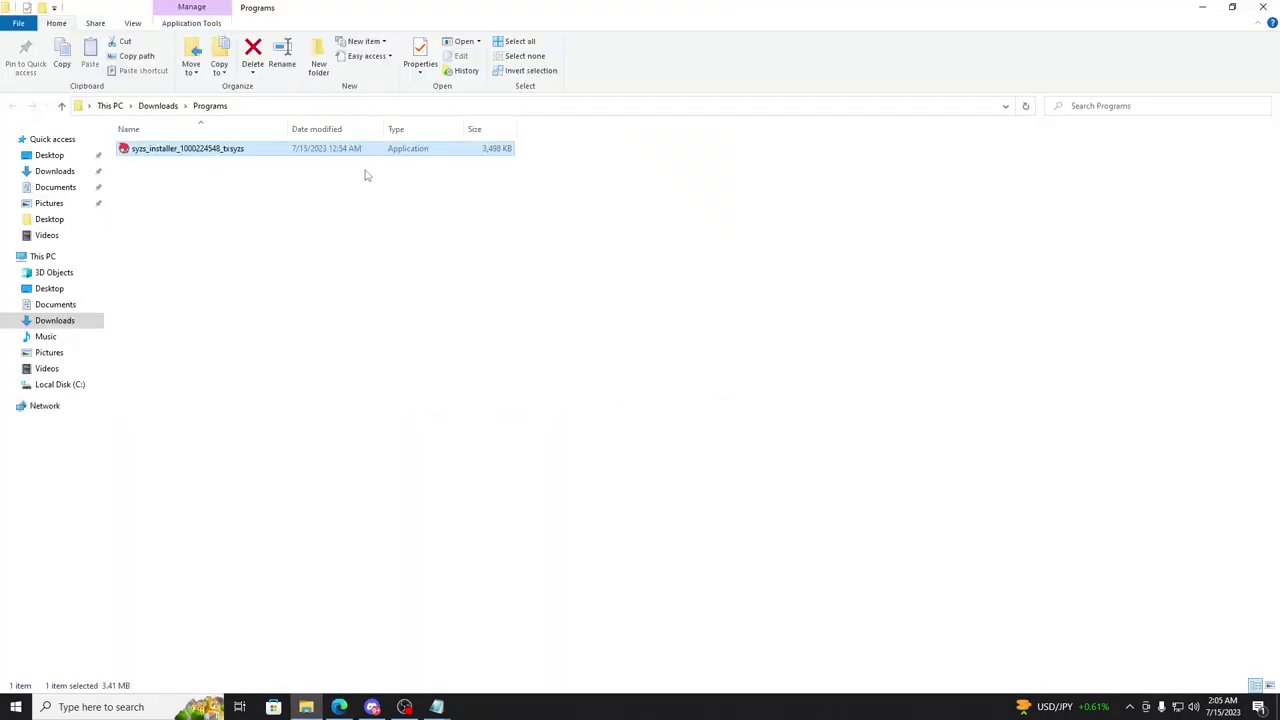
right_click(287, 147)
right_click(217, 148)
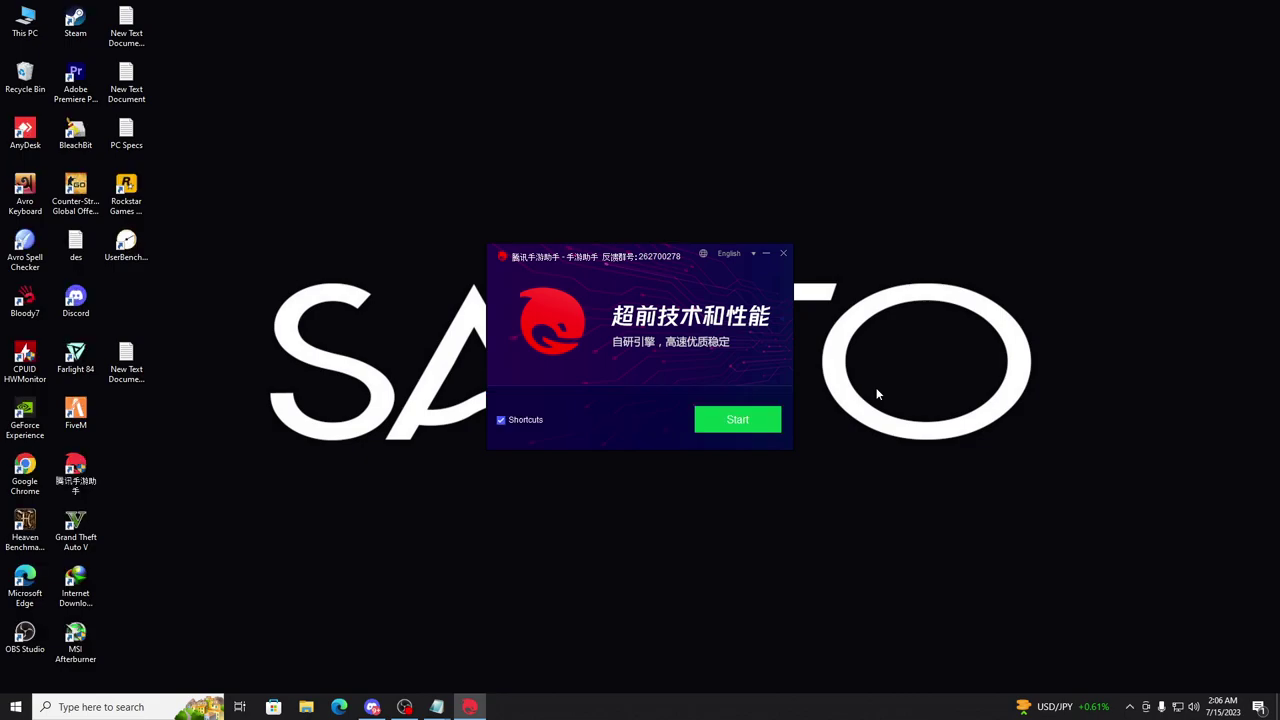
Step: Start the installed game assistant, dismiss the red tip, and scroll the 推荐 page
left_click(731, 422)
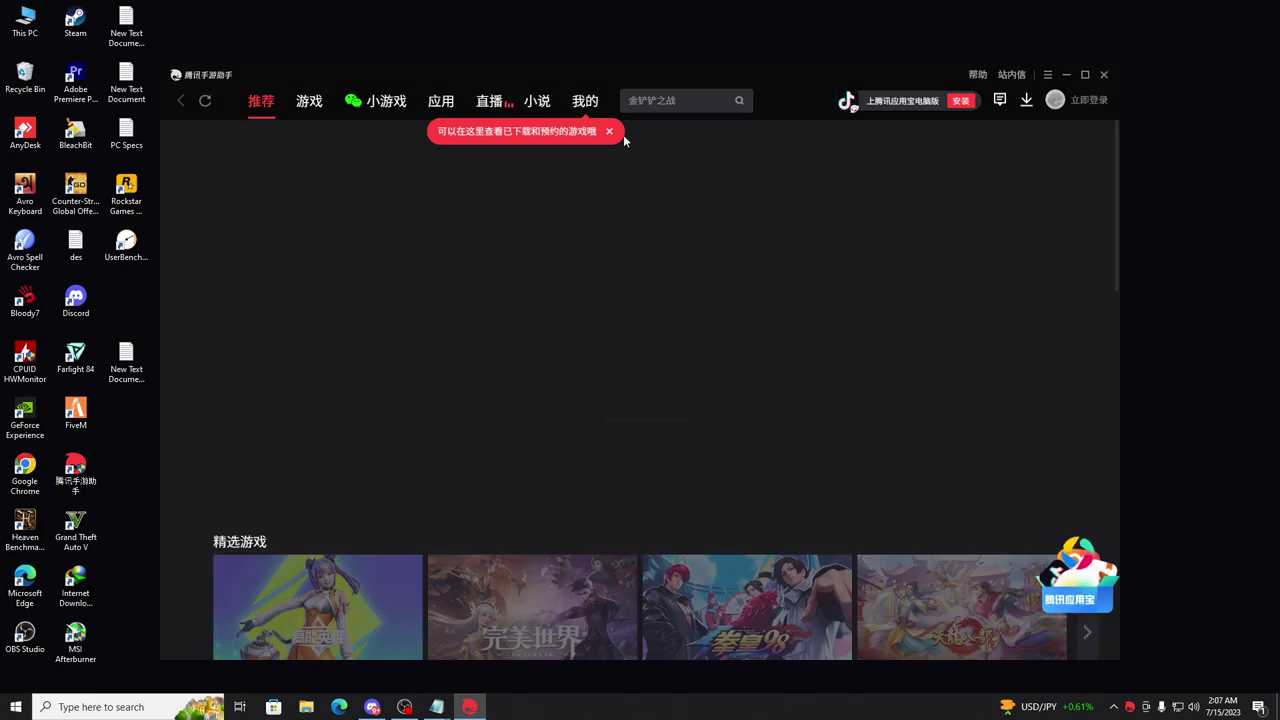
left_click(608, 132)
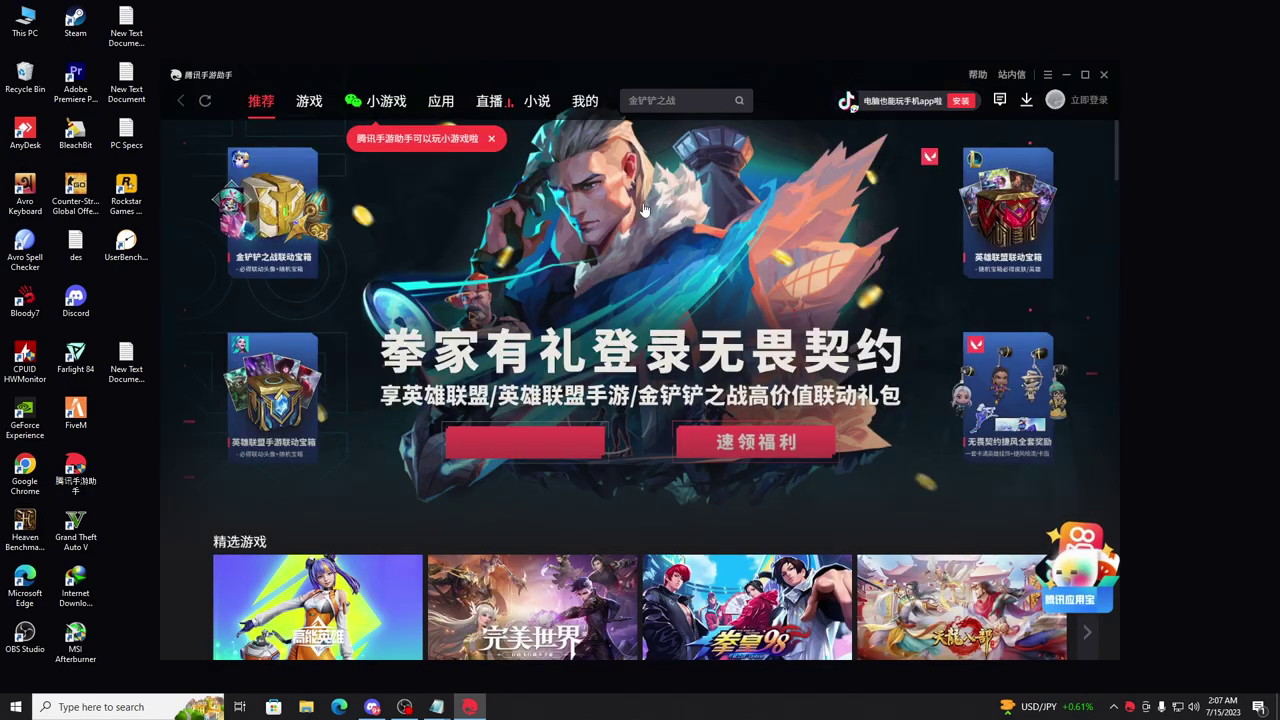
scroll(780, 300, "down", 3)
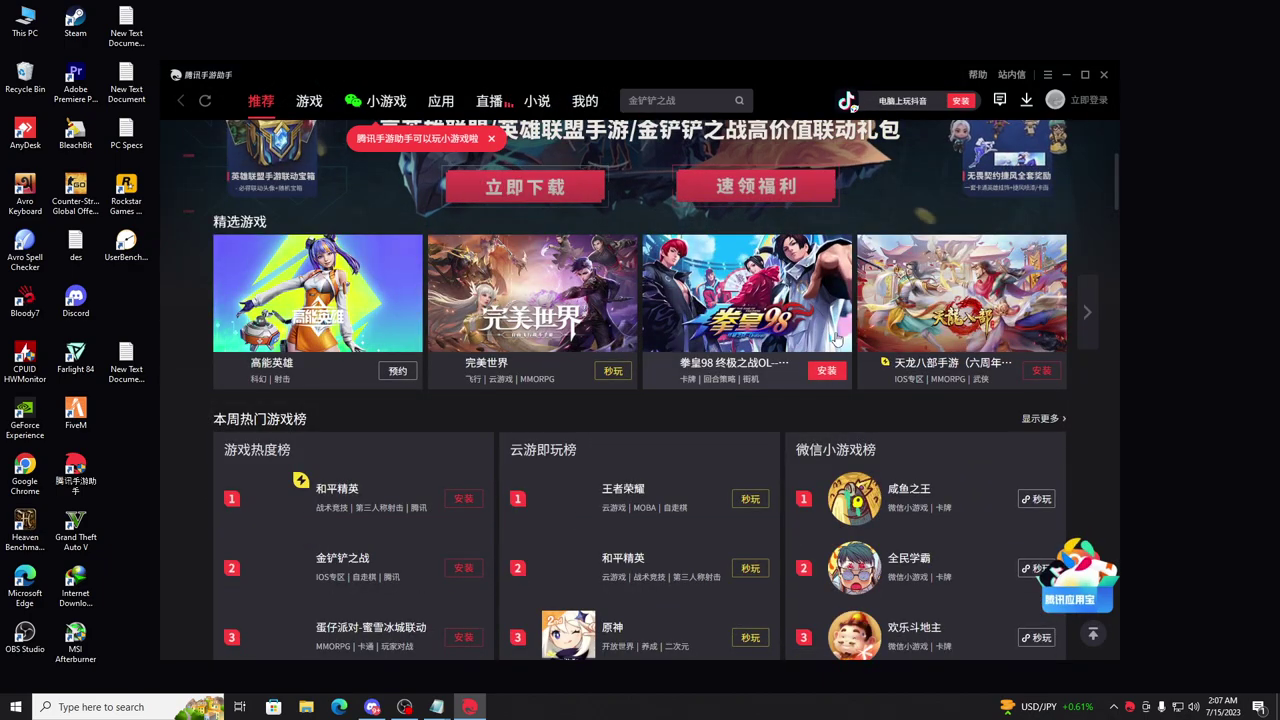
Step: Install 360浏览器 from the 游戏 section's 热门应用榜 and follow it in the download manager
left_click(1040, 420)
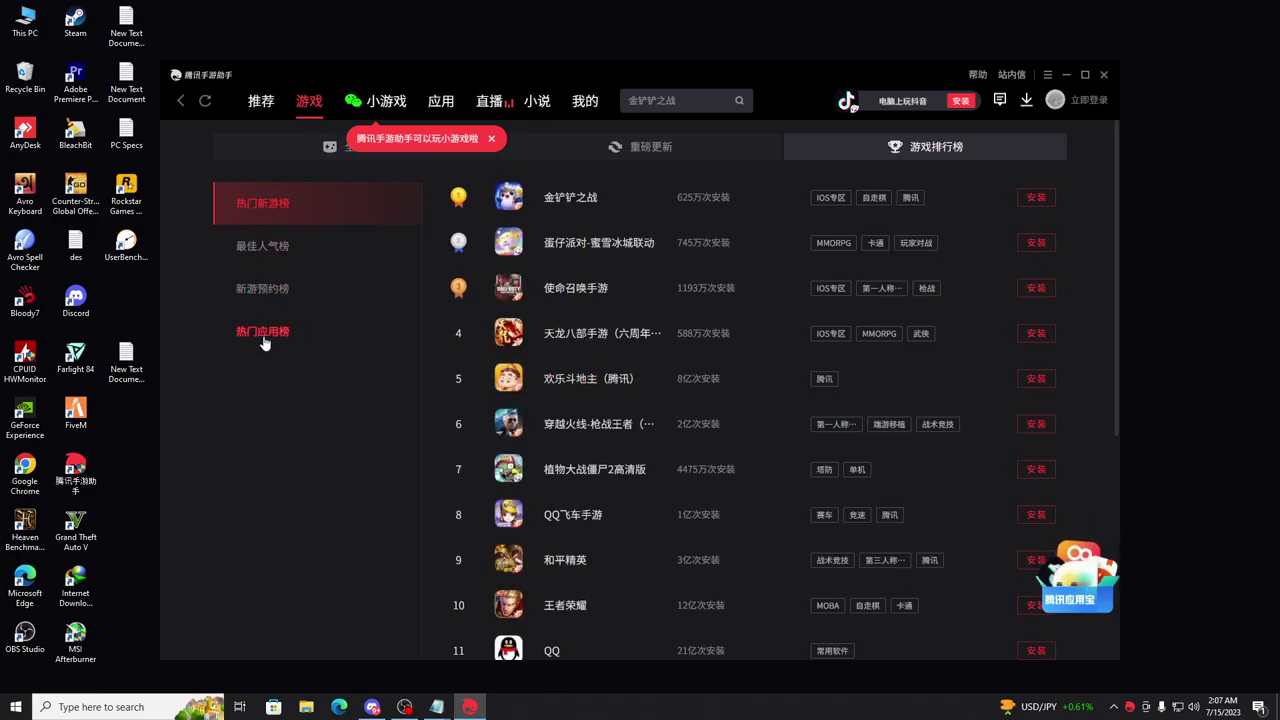
left_click(270, 335)
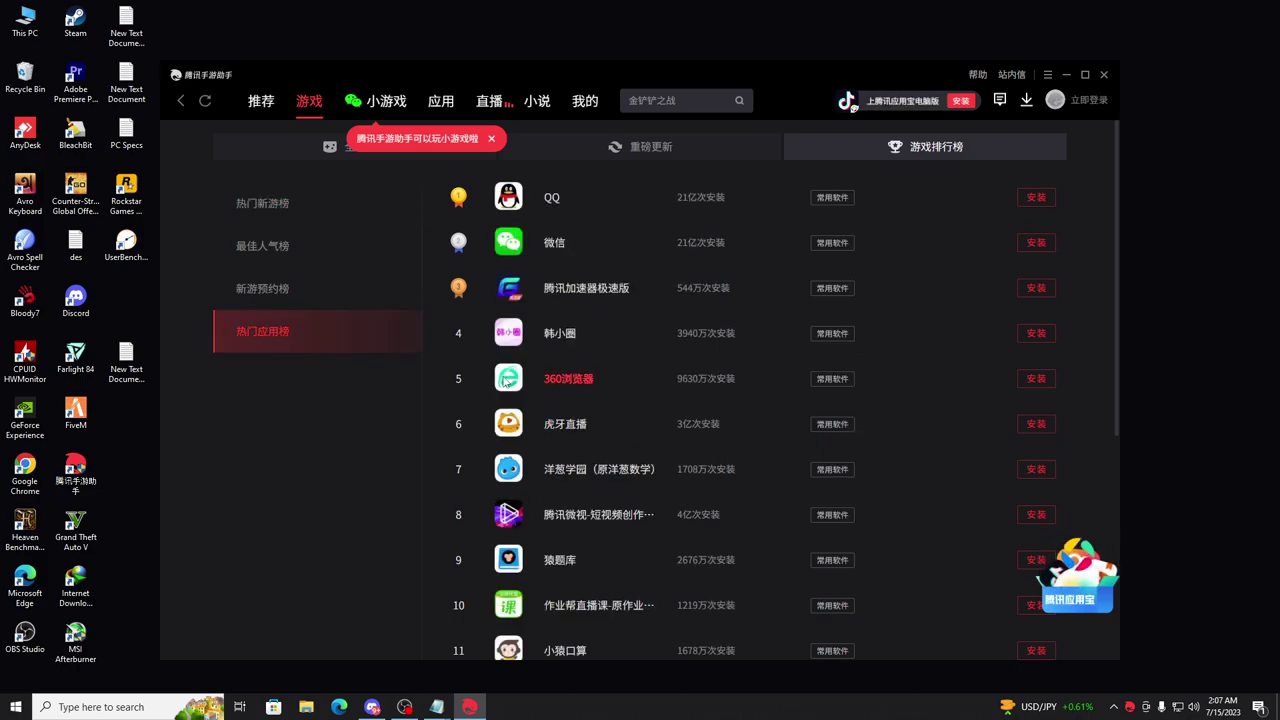
left_click(1038, 381)
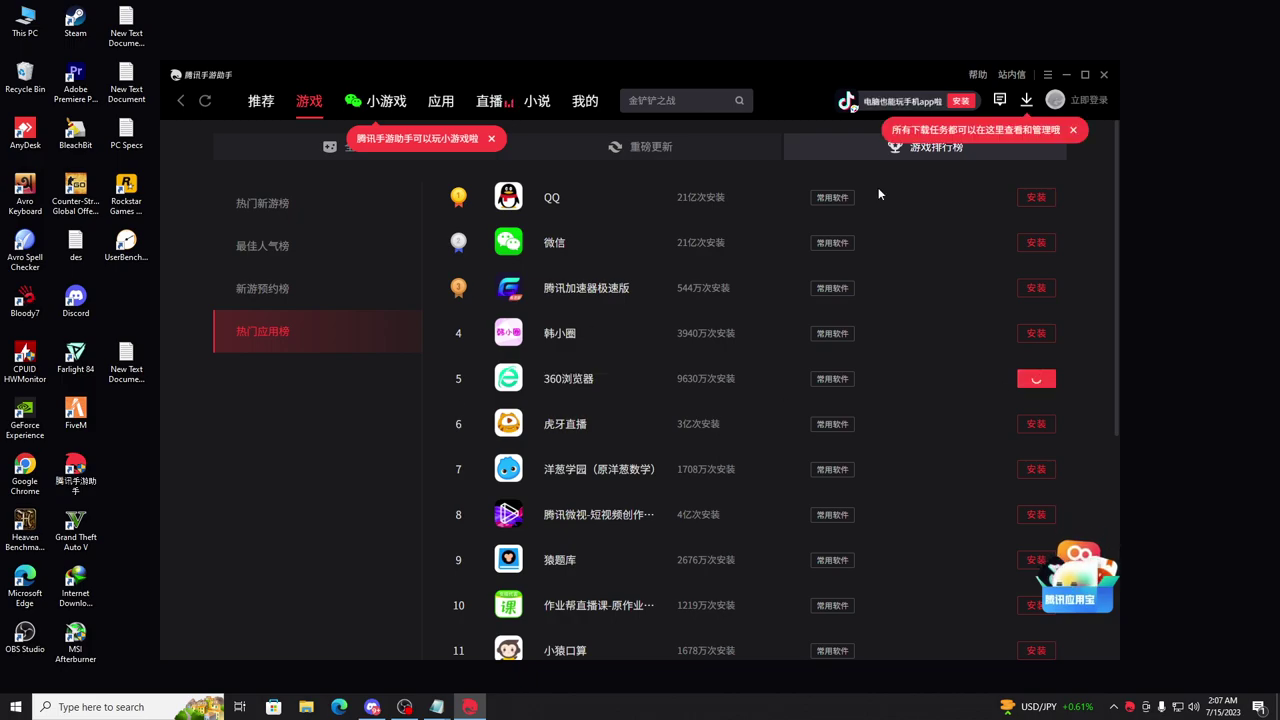
left_click(1025, 103)
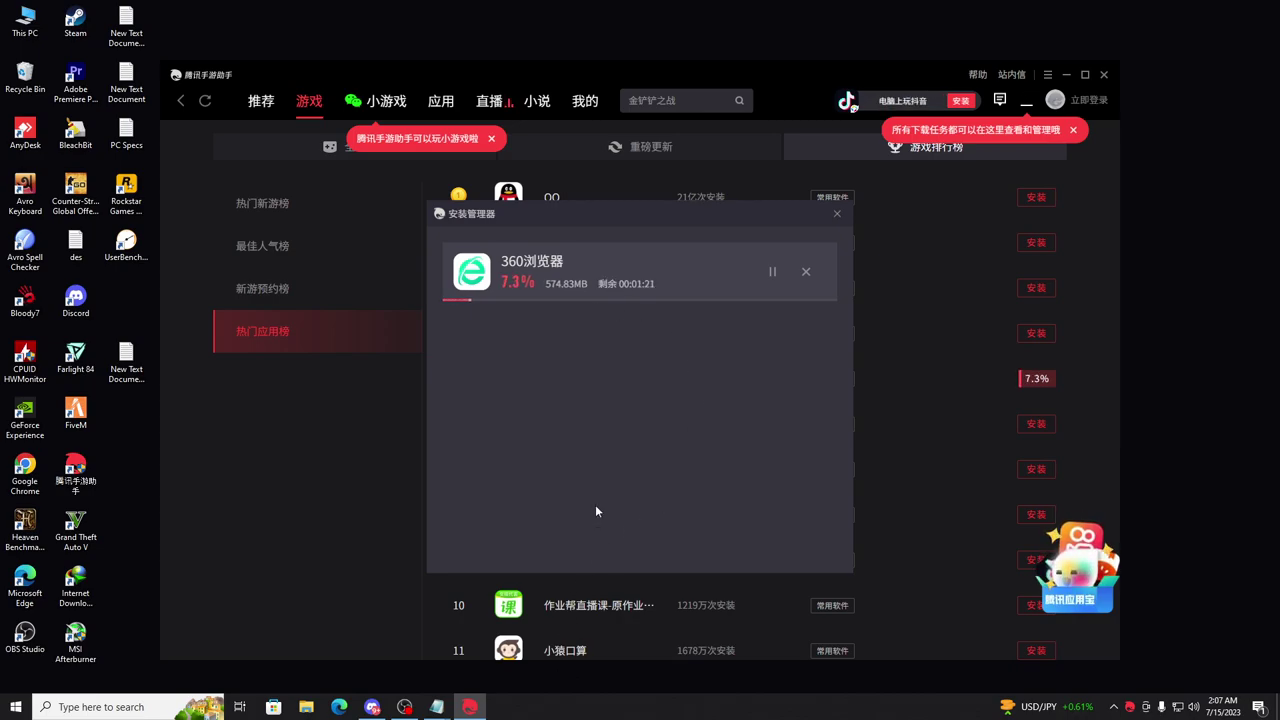
left_click(405, 707)
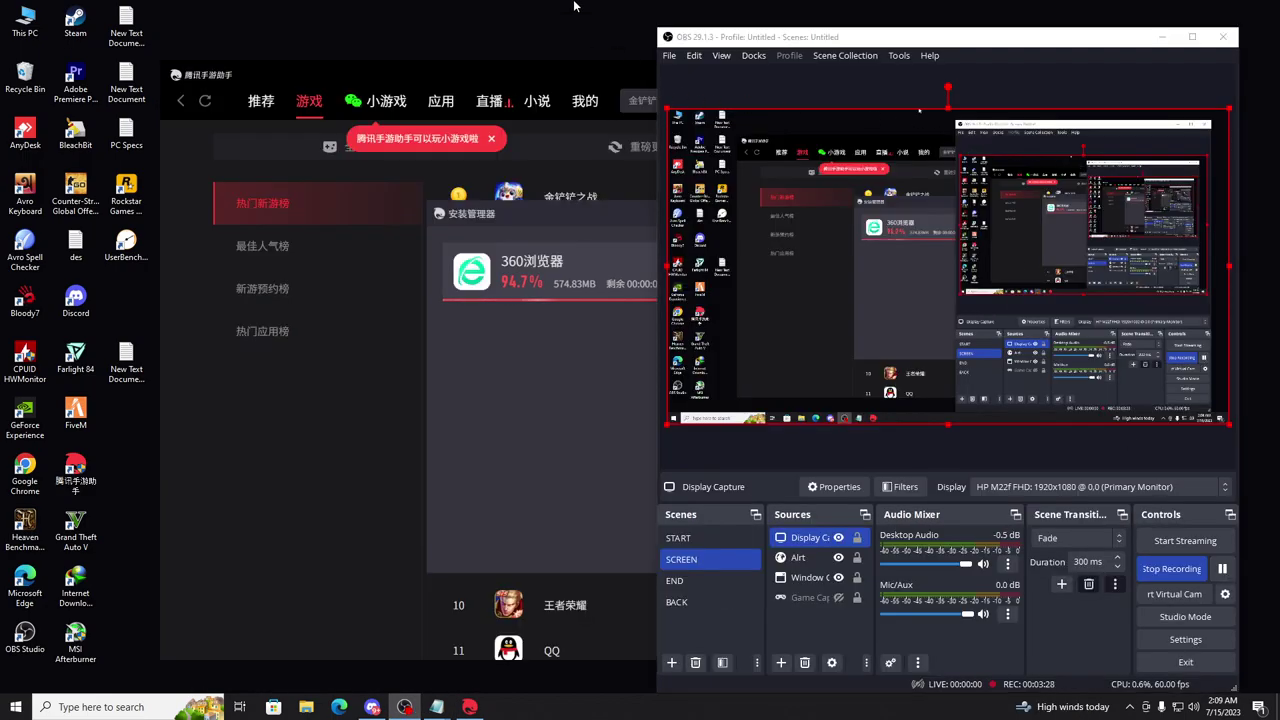
left_click(1162, 36)
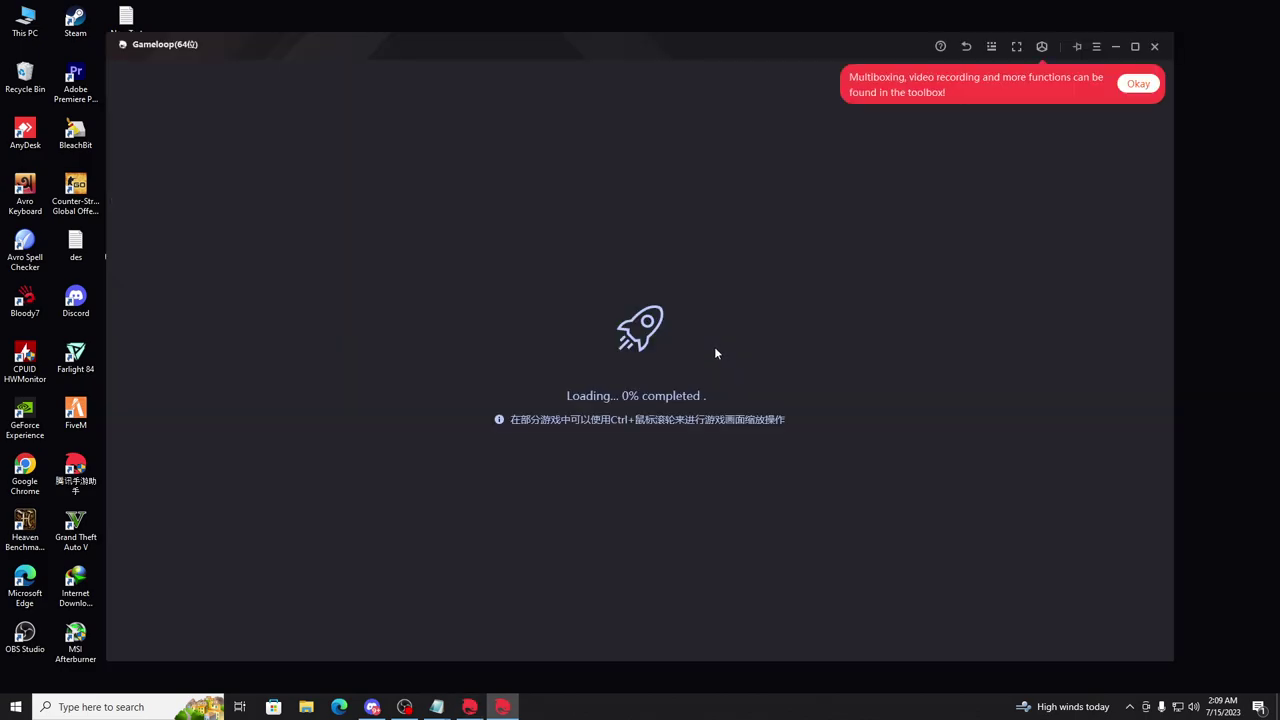
Step: Dismiss the toolbox tip, switch the emulator to landscape, and close the 360 Browser privacy prompt
left_click(1136, 85)
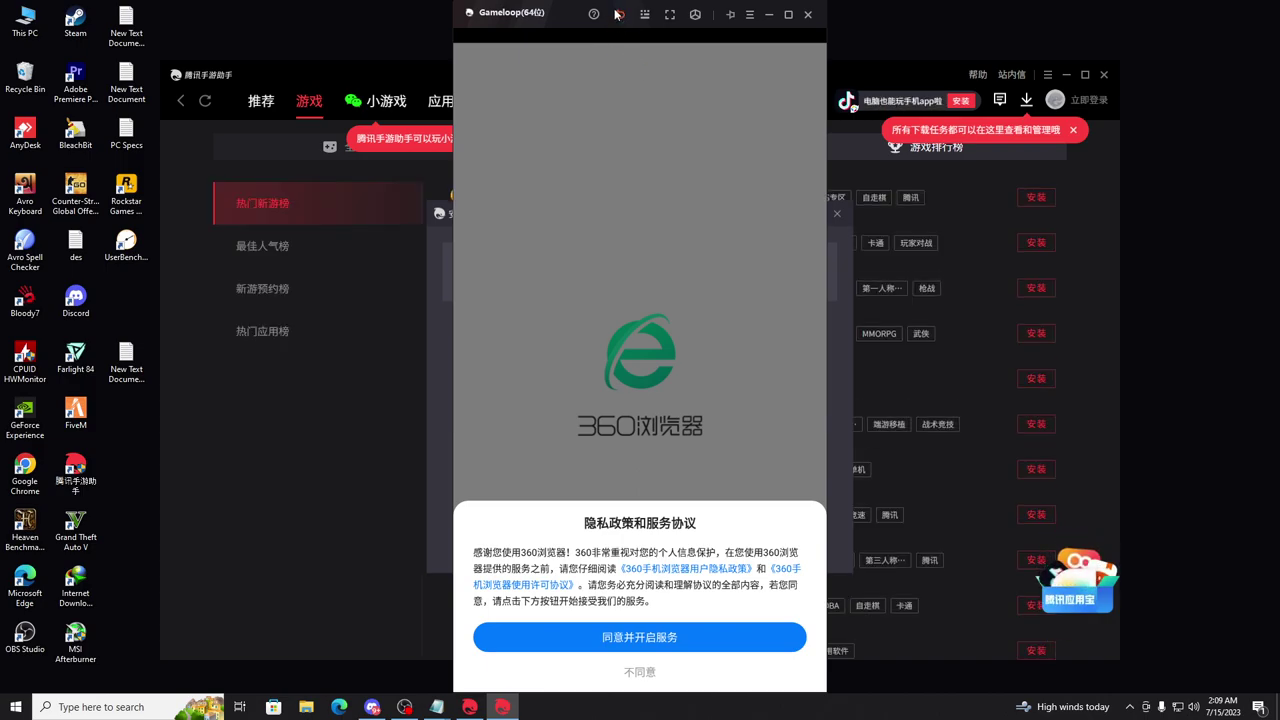
left_click(619, 14)
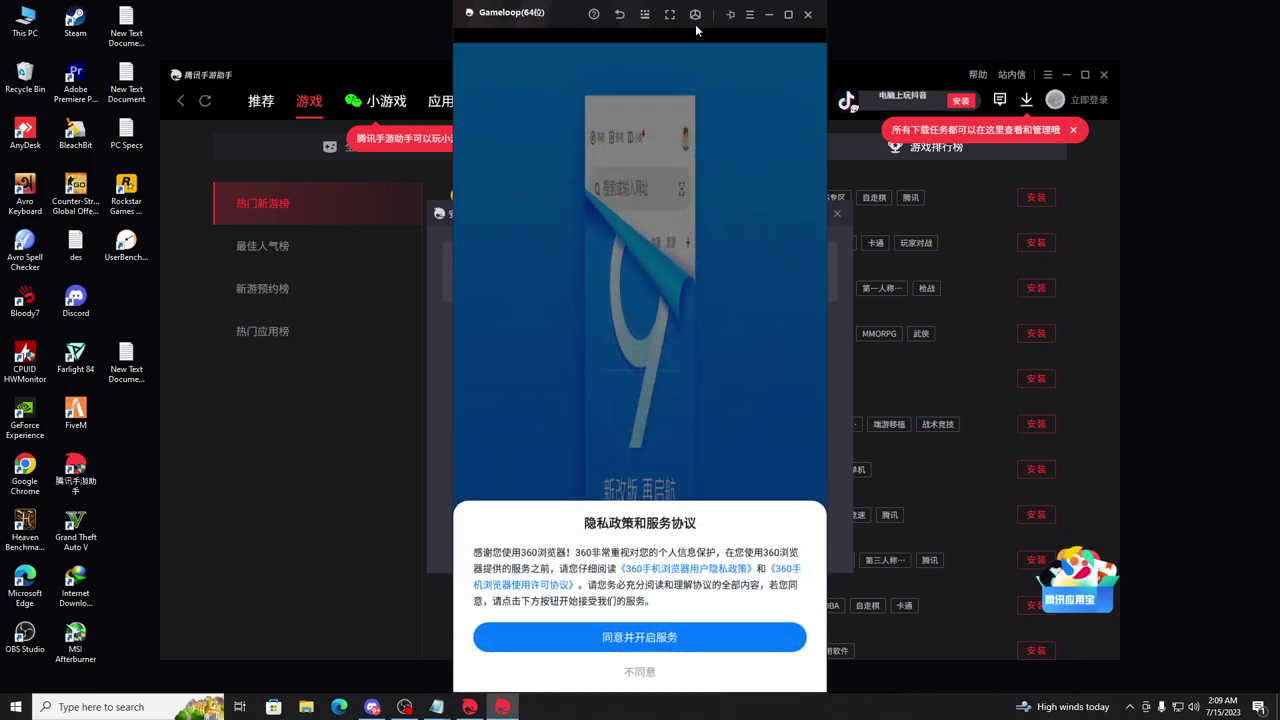
left_click(619, 14)
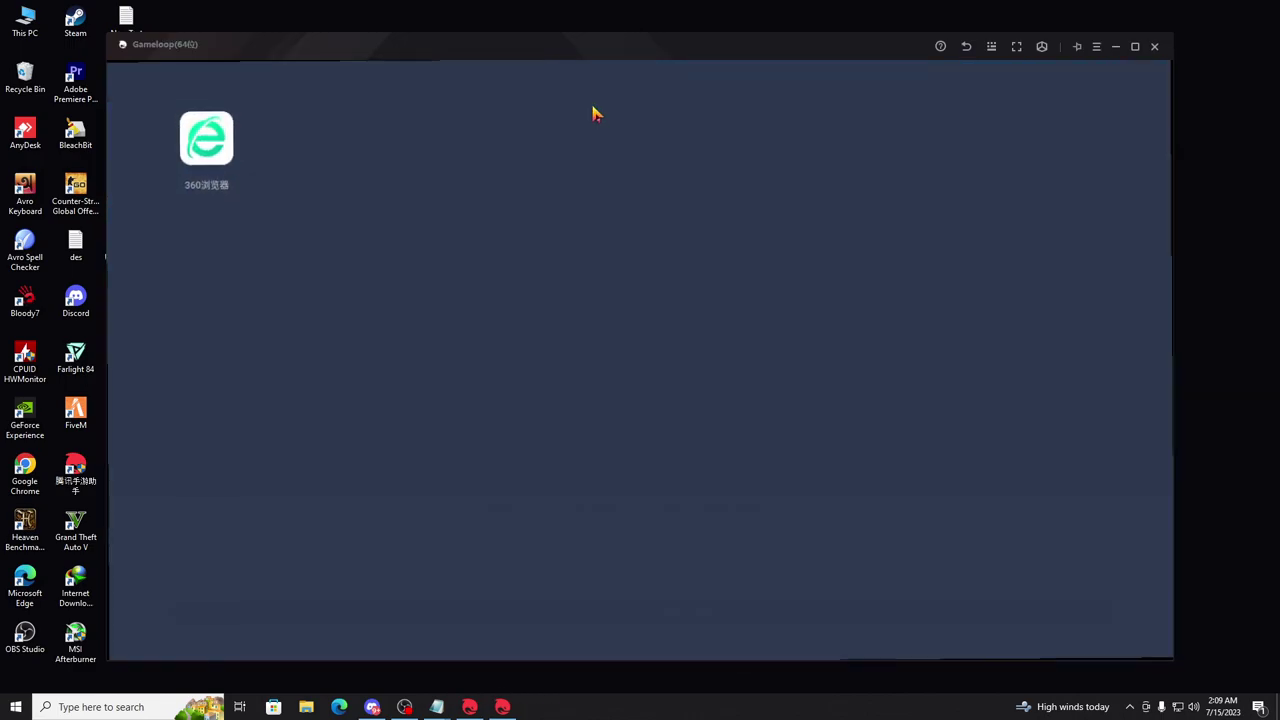
Step: Open the emulator's Android language preferences under 语言和输入法
left_click(535, 220)
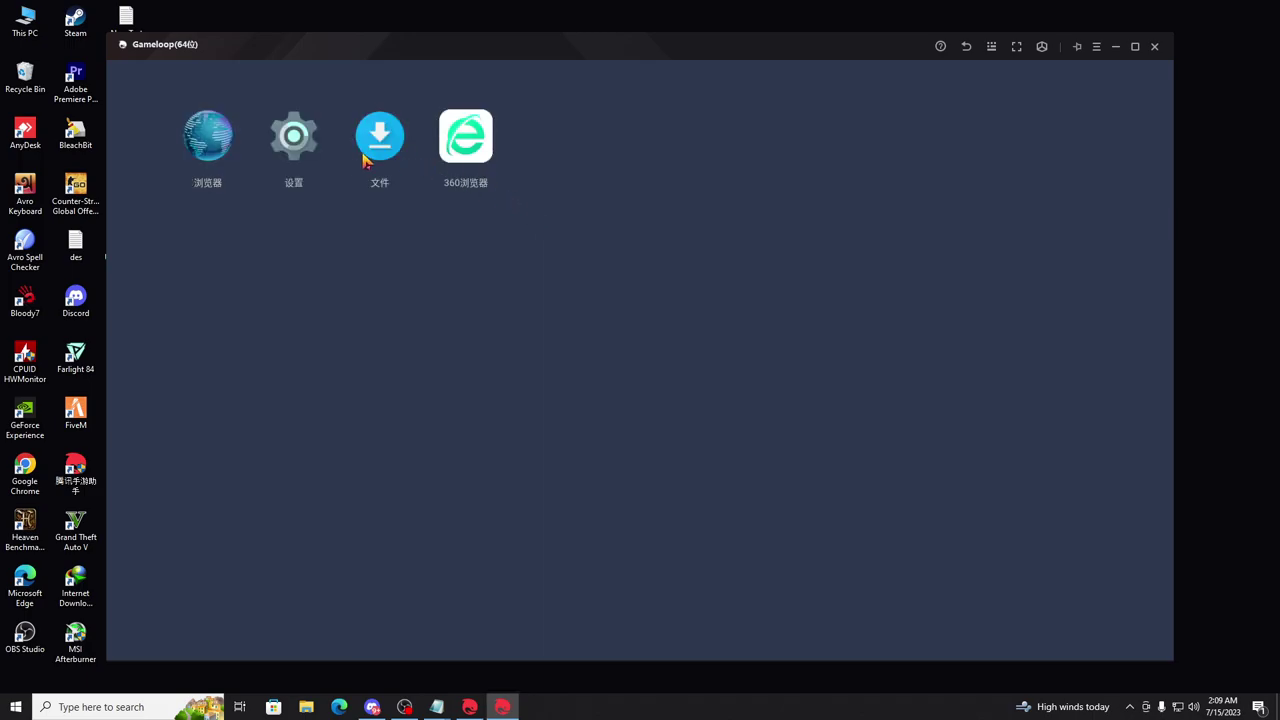
left_click(294, 145)
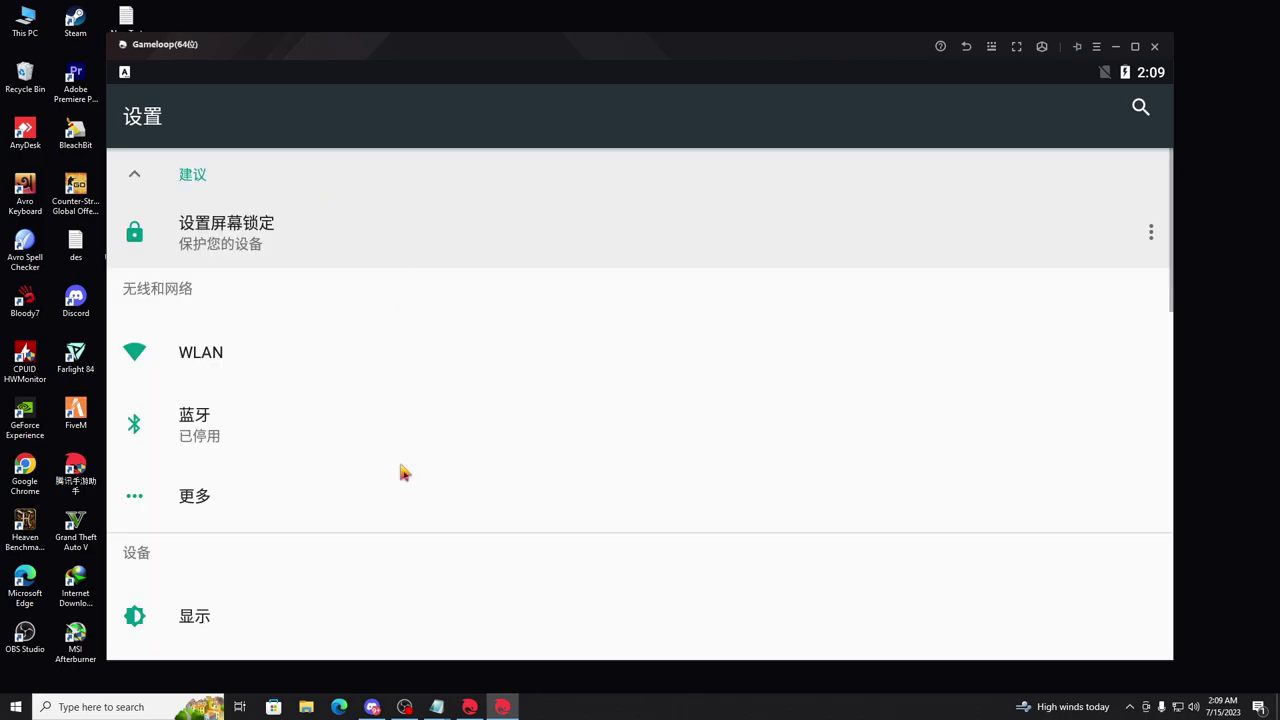
left_click(401, 470)
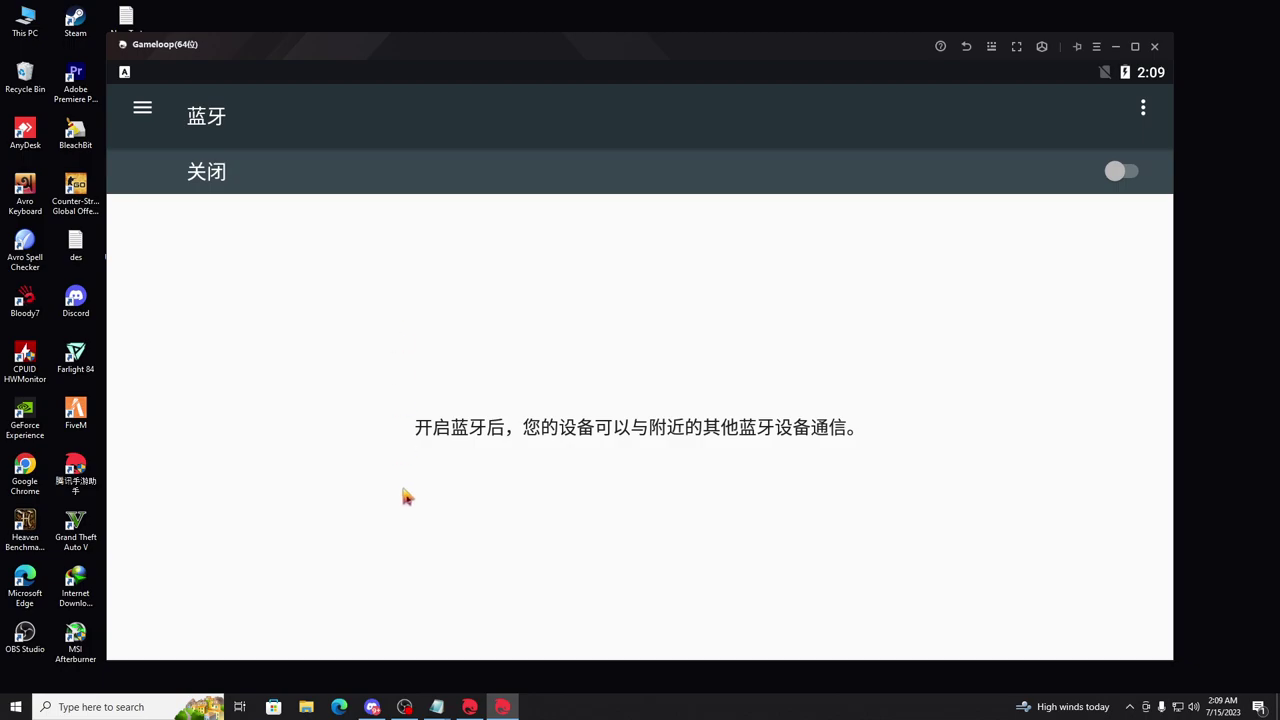
left_click(966, 47)
scroll(429, 474, "down", 10)
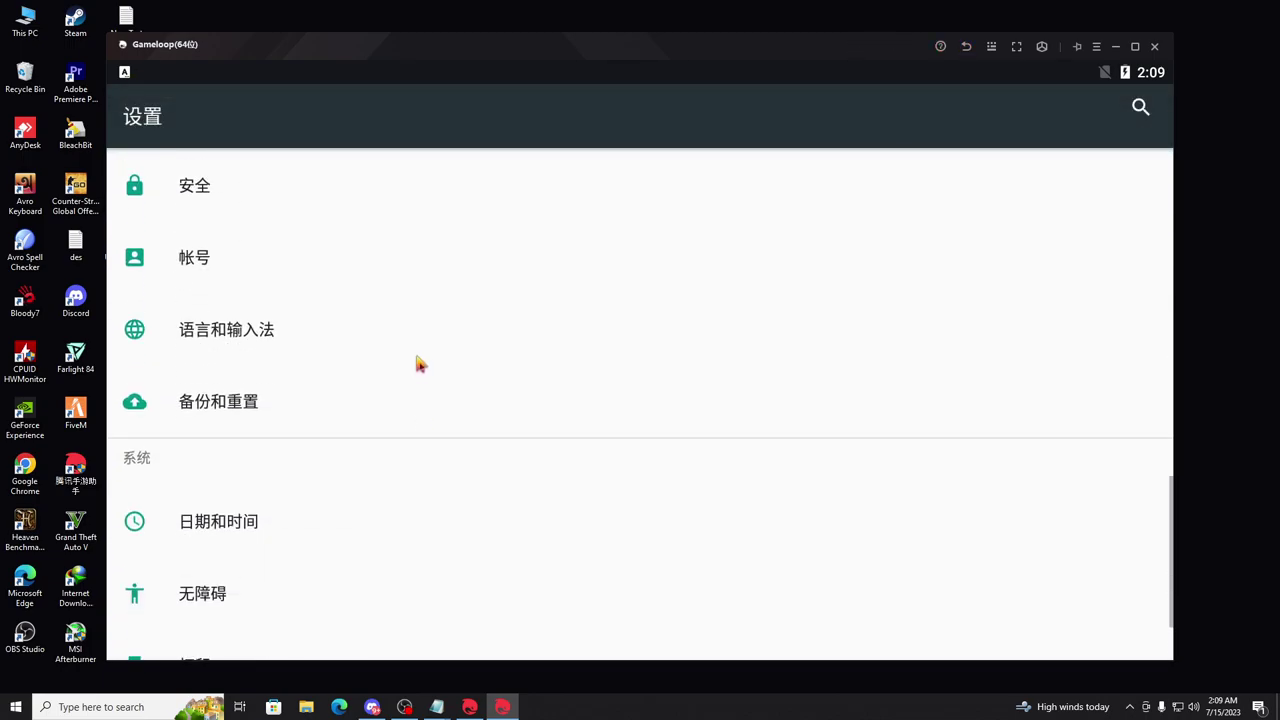
scroll(410, 498, "up", 1)
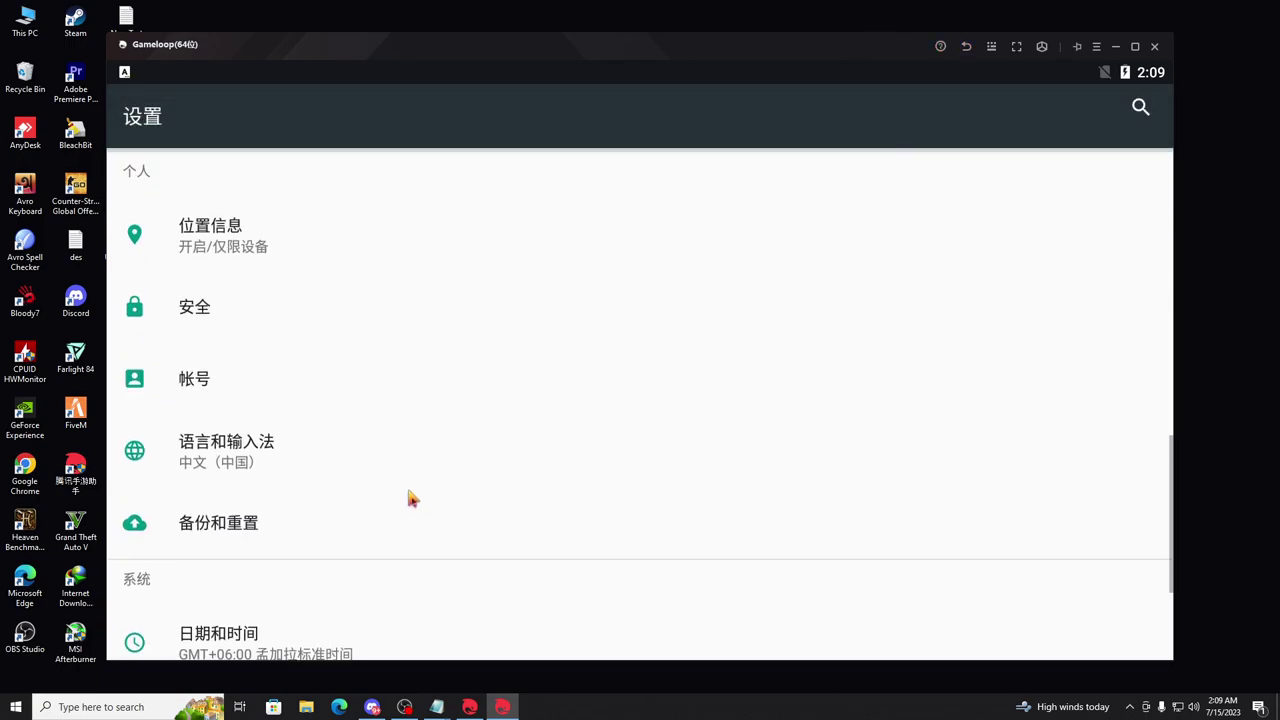
left_click(226, 458)
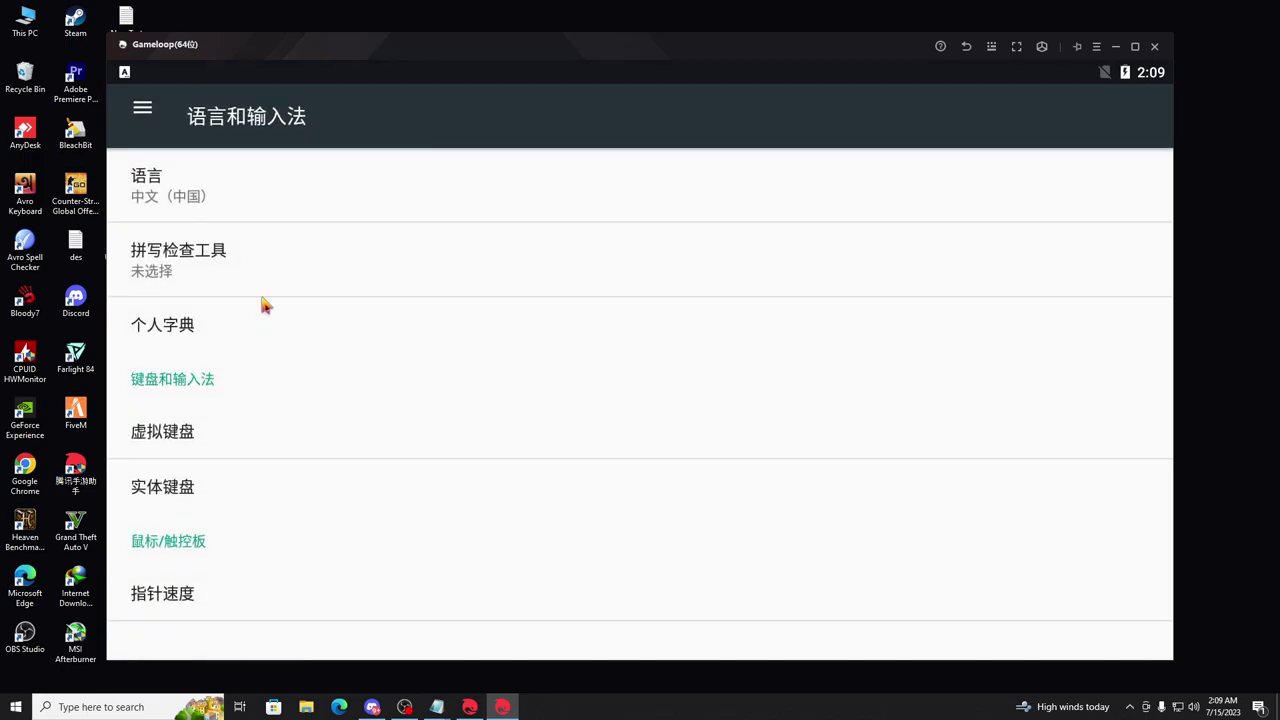
left_click(163, 193)
Step: Add English (United States), drag it above Chinese, and return to the home screen
left_click(143, 293)
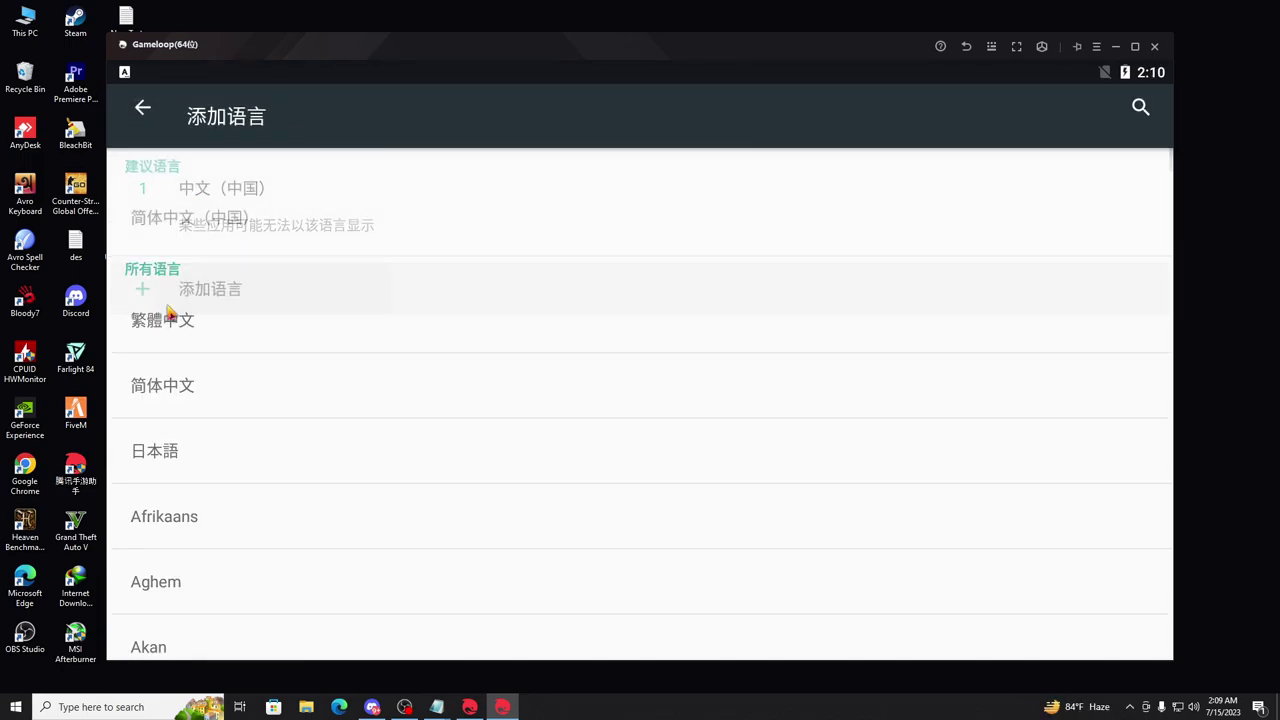
scroll(280, 475, "down", 3)
scroll(283, 493, "down", 12)
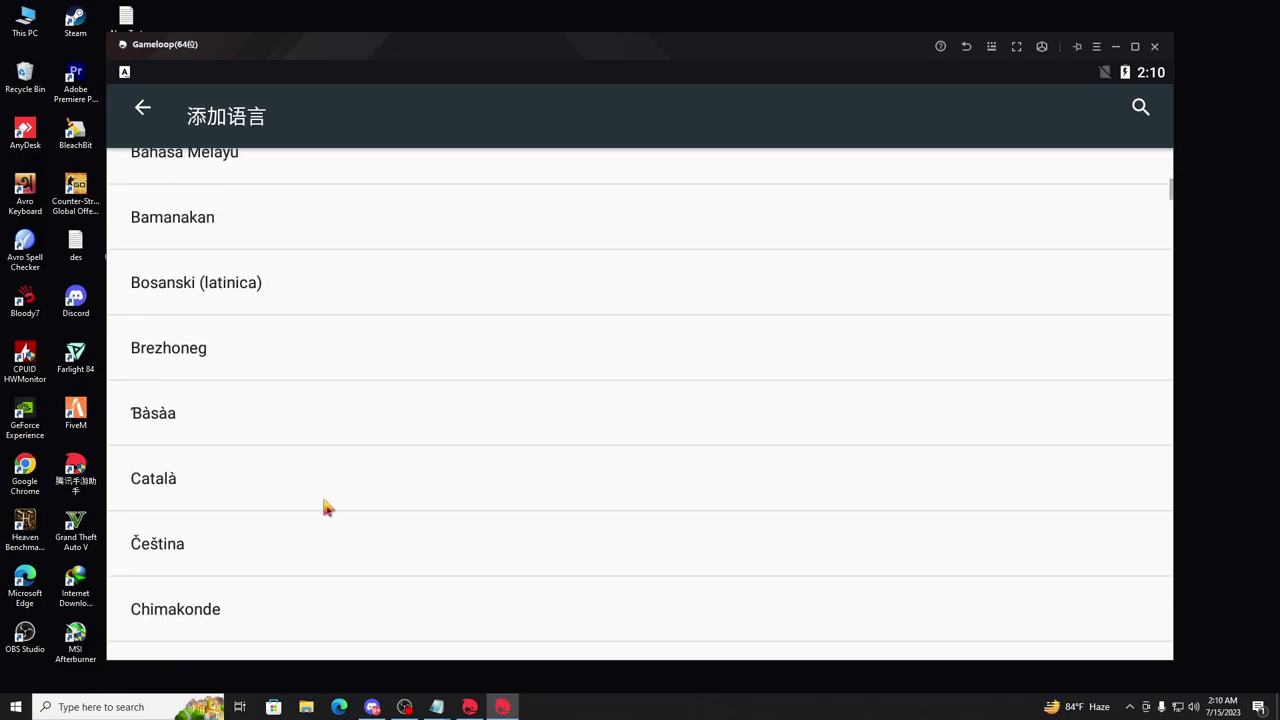
scroll(309, 450, "down", 5)
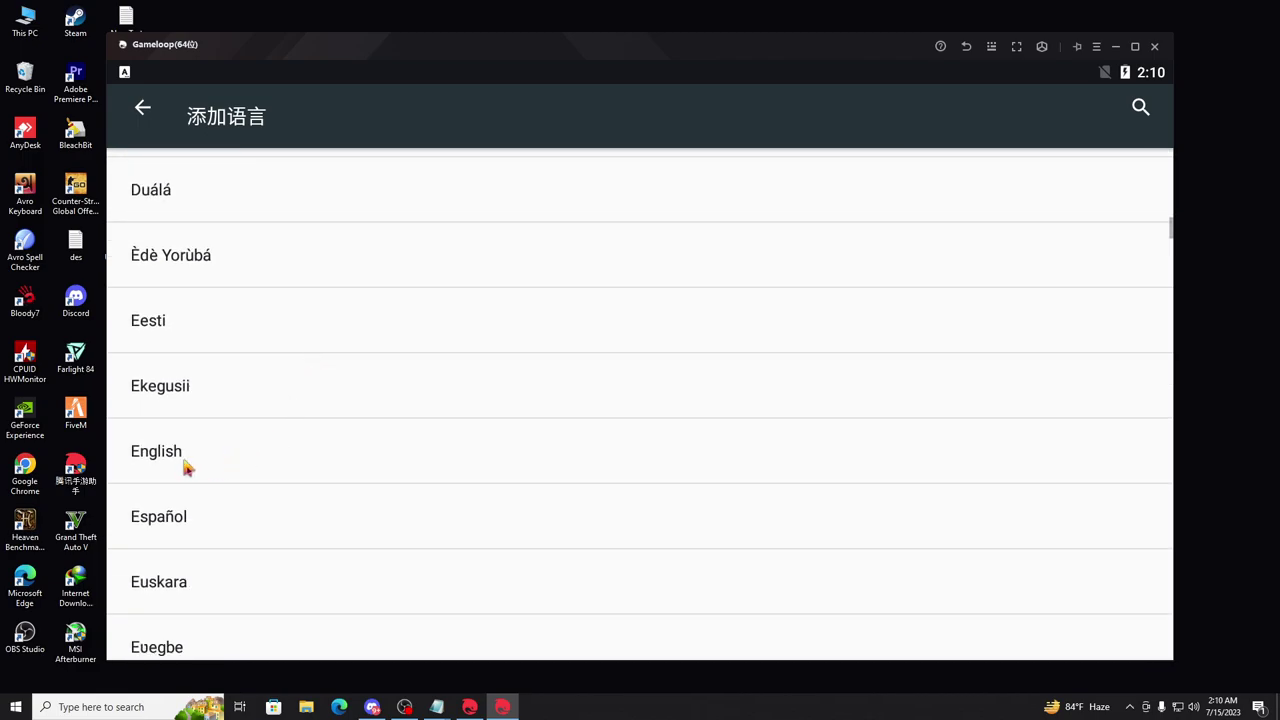
left_click(189, 462)
left_click(175, 222)
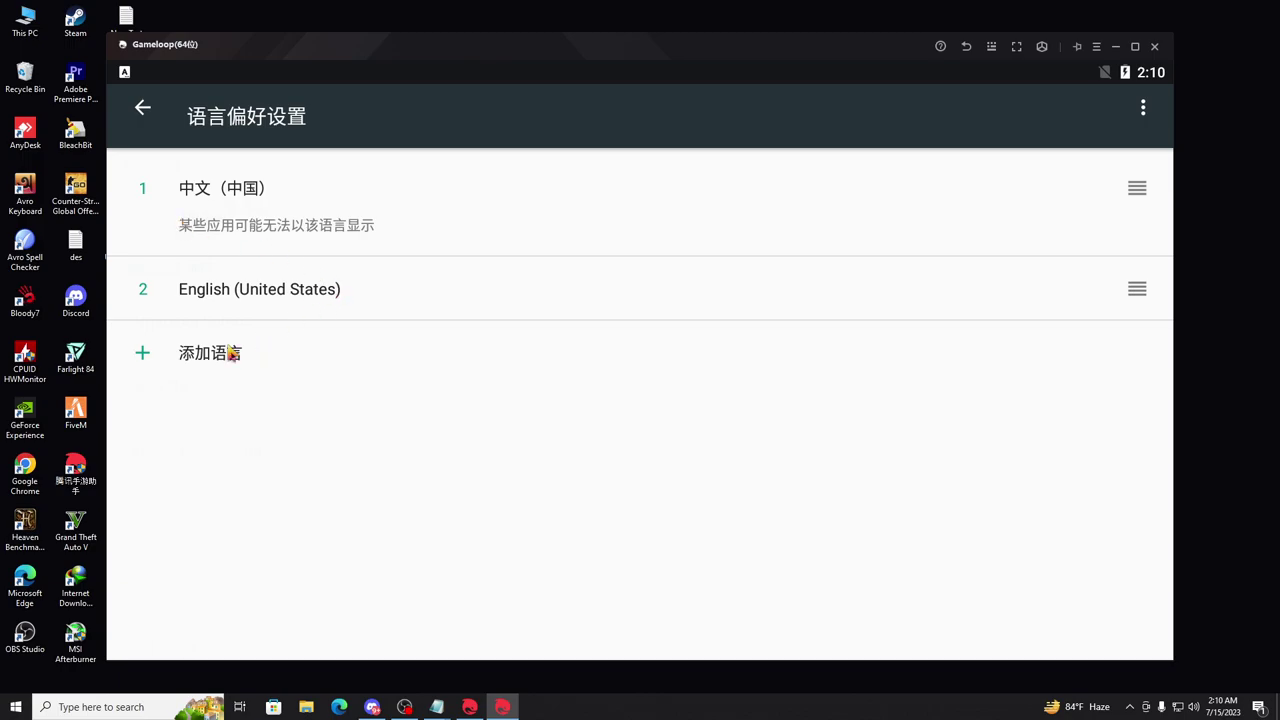
mouse_move(1137, 292)
left_mouse_down()
mouse_move(1131, 200)
mouse_move(1118, 195)
left_mouse_up()
left_click_drag(1134, 289, 1131, 190)
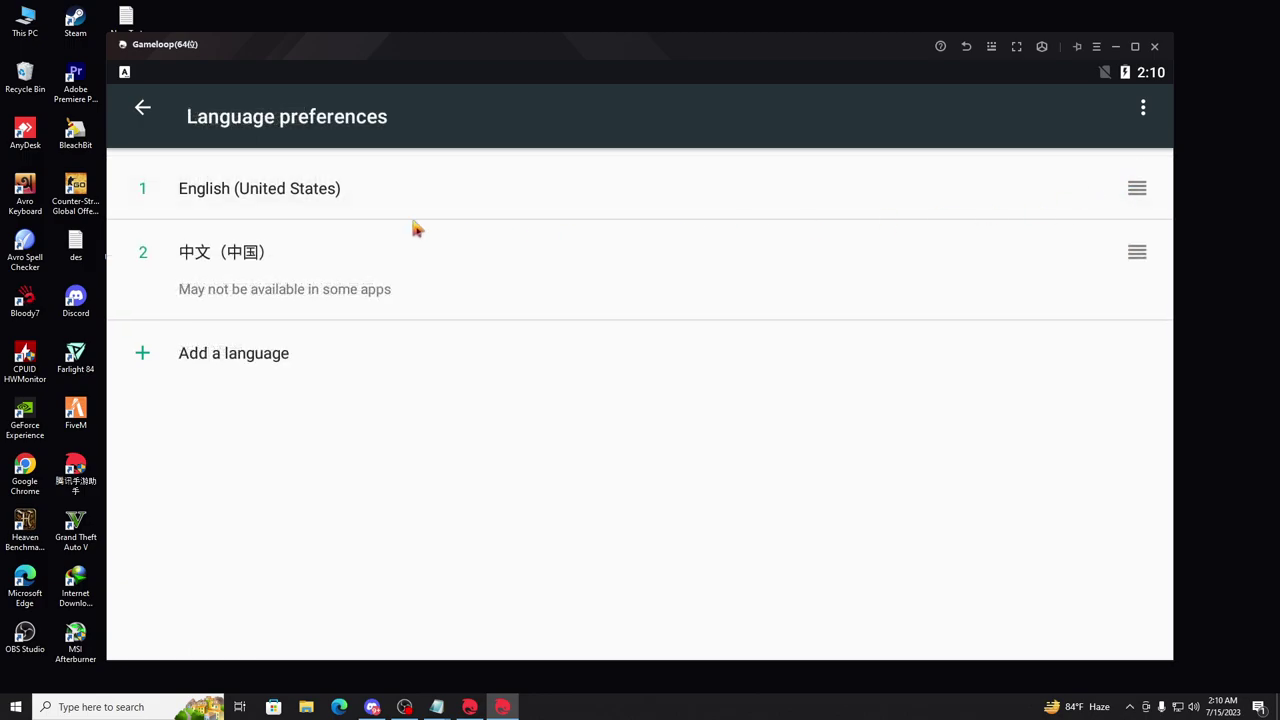
left_click(136, 112)
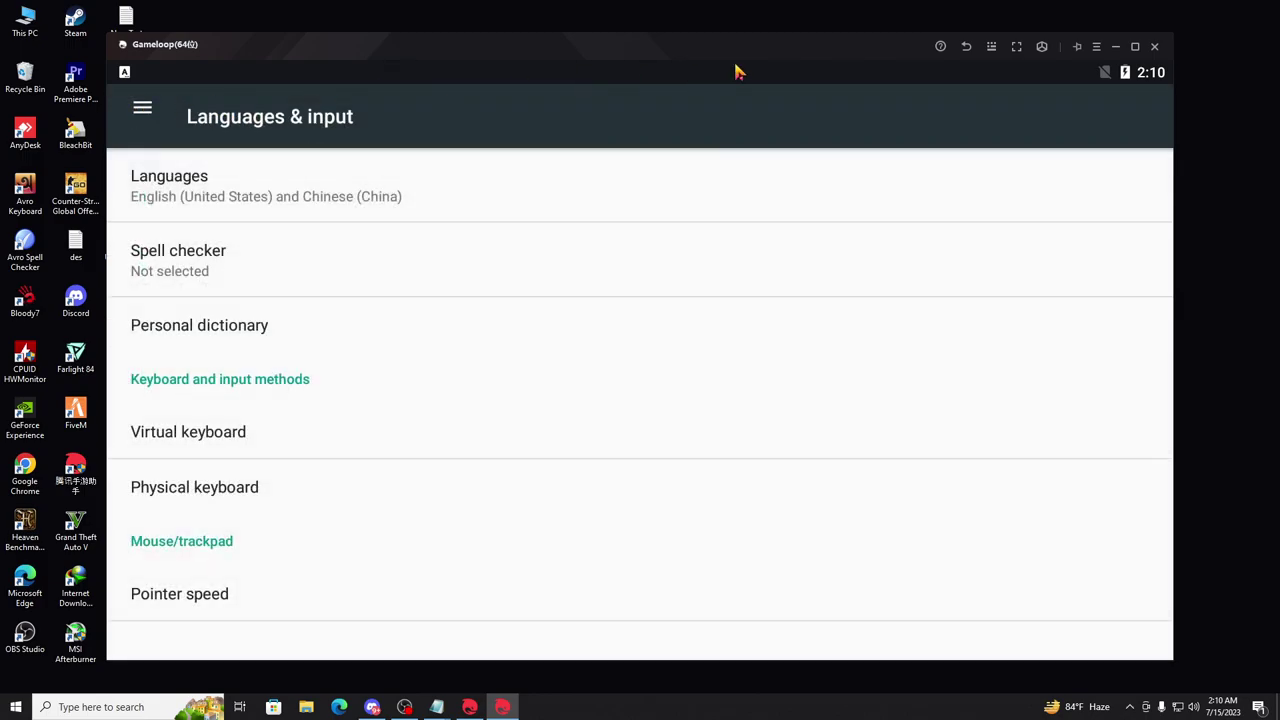
left_click(966, 48)
left_click(966, 48)
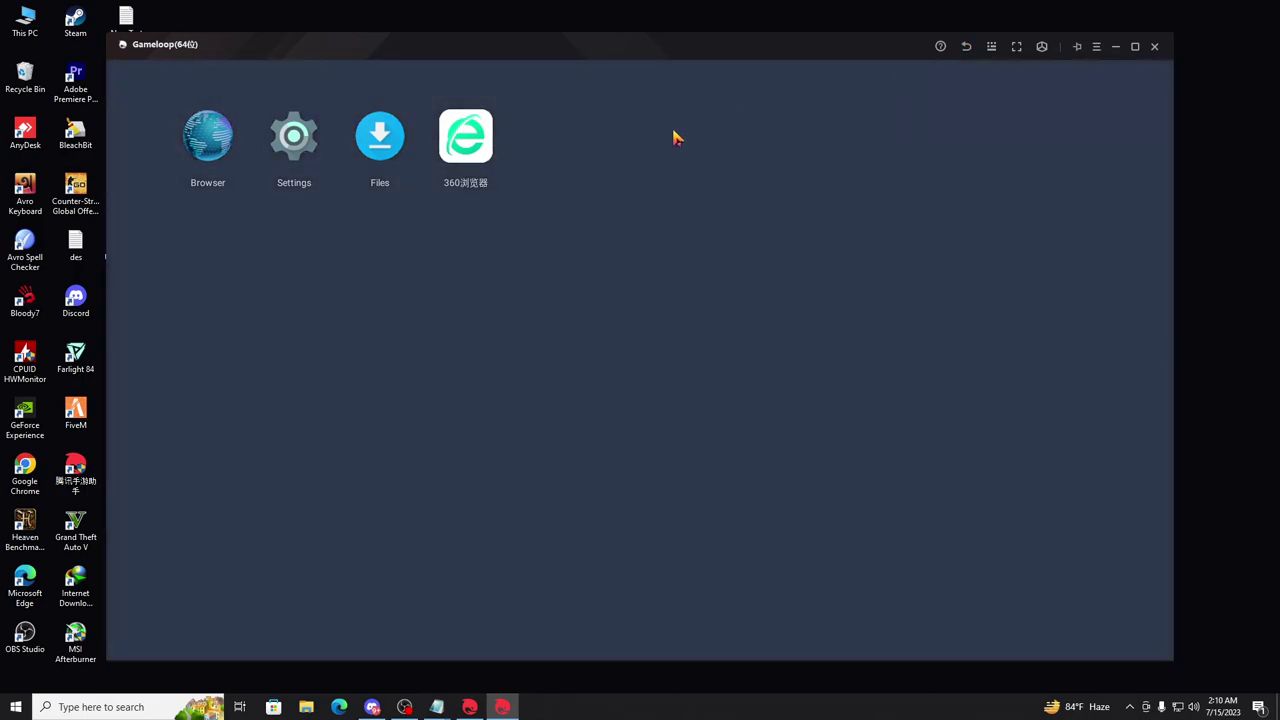
Step: Search 'es file' in the emulator's Browser and browse the results
left_click(206, 141)
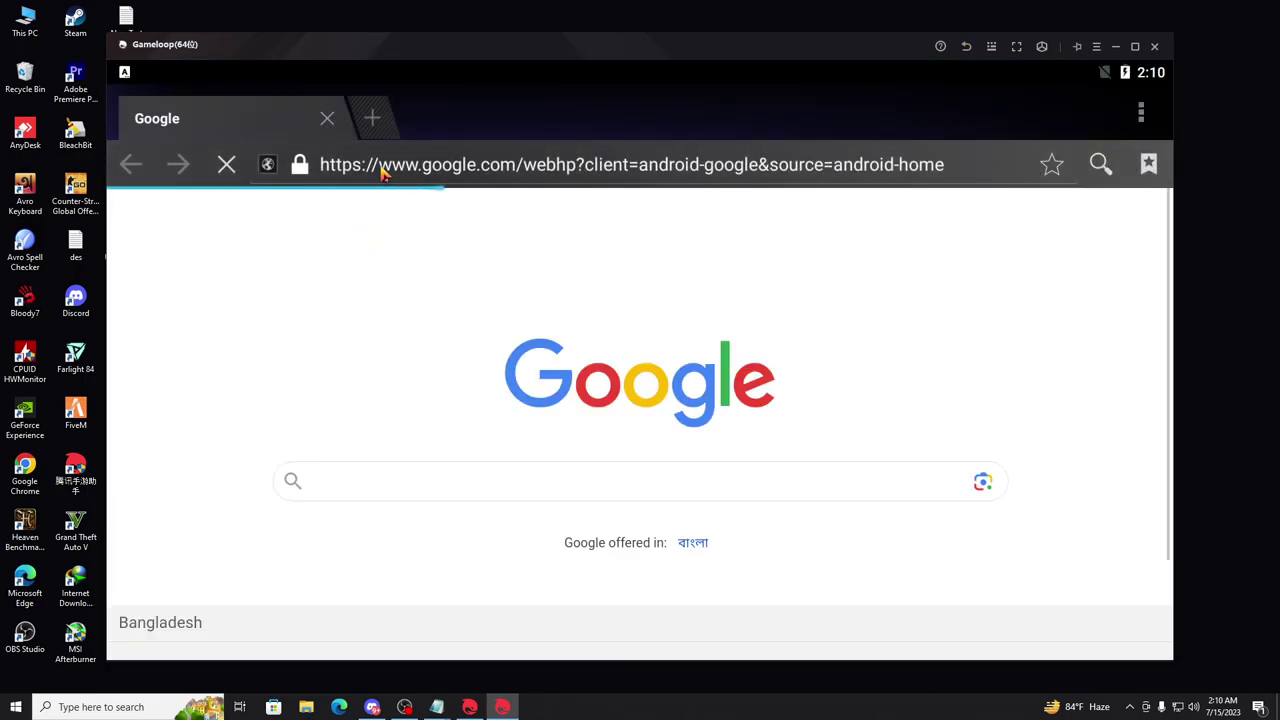
left_click(381, 168)
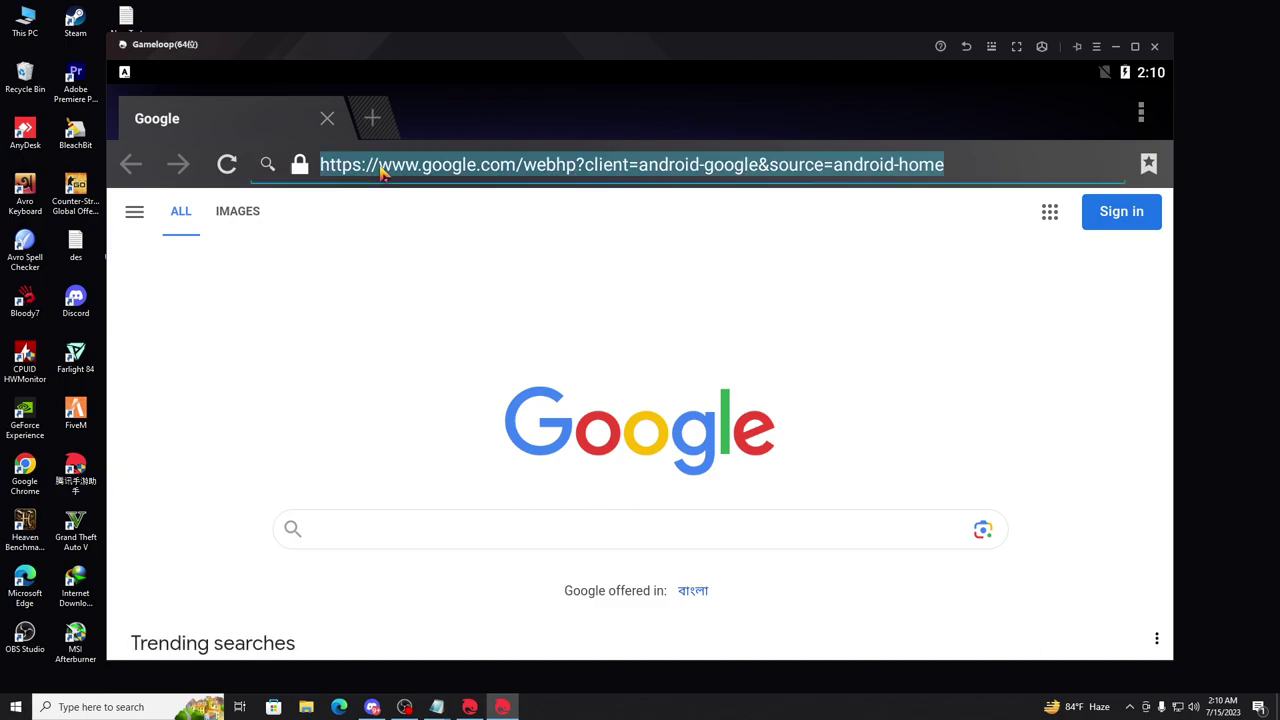
type("s")
key("BackSpace")
type("es")
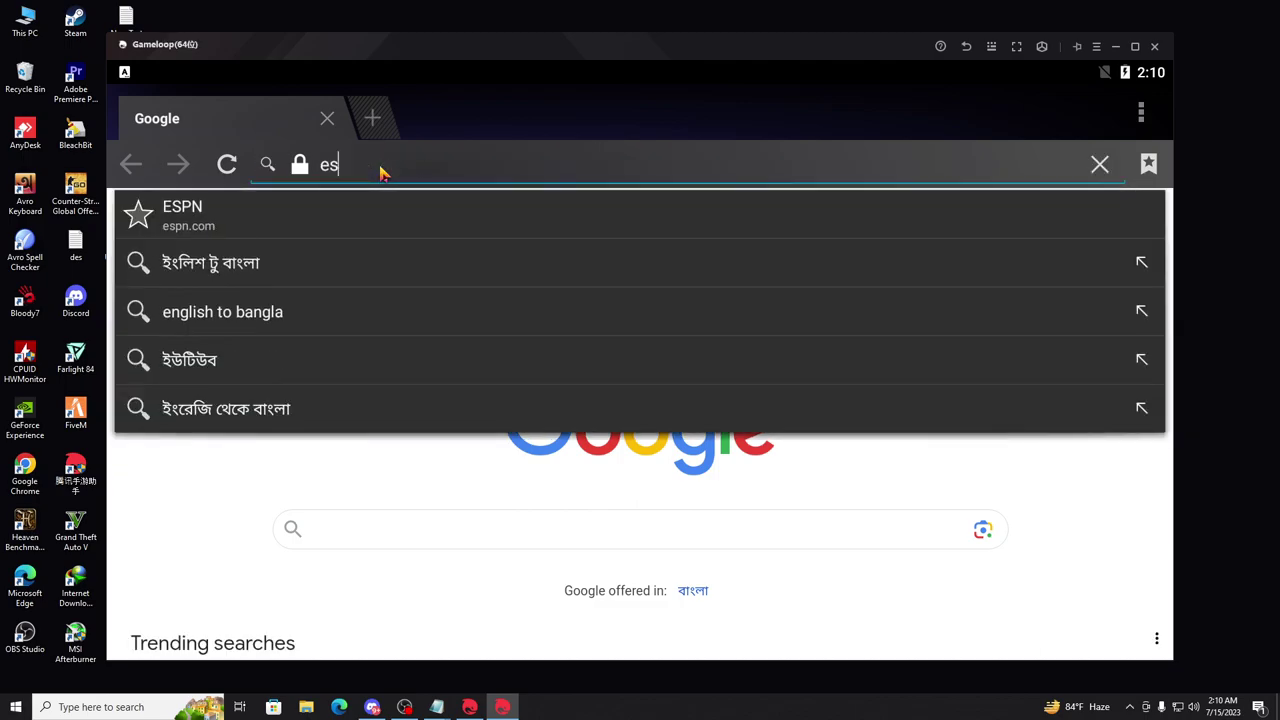
type(" file")
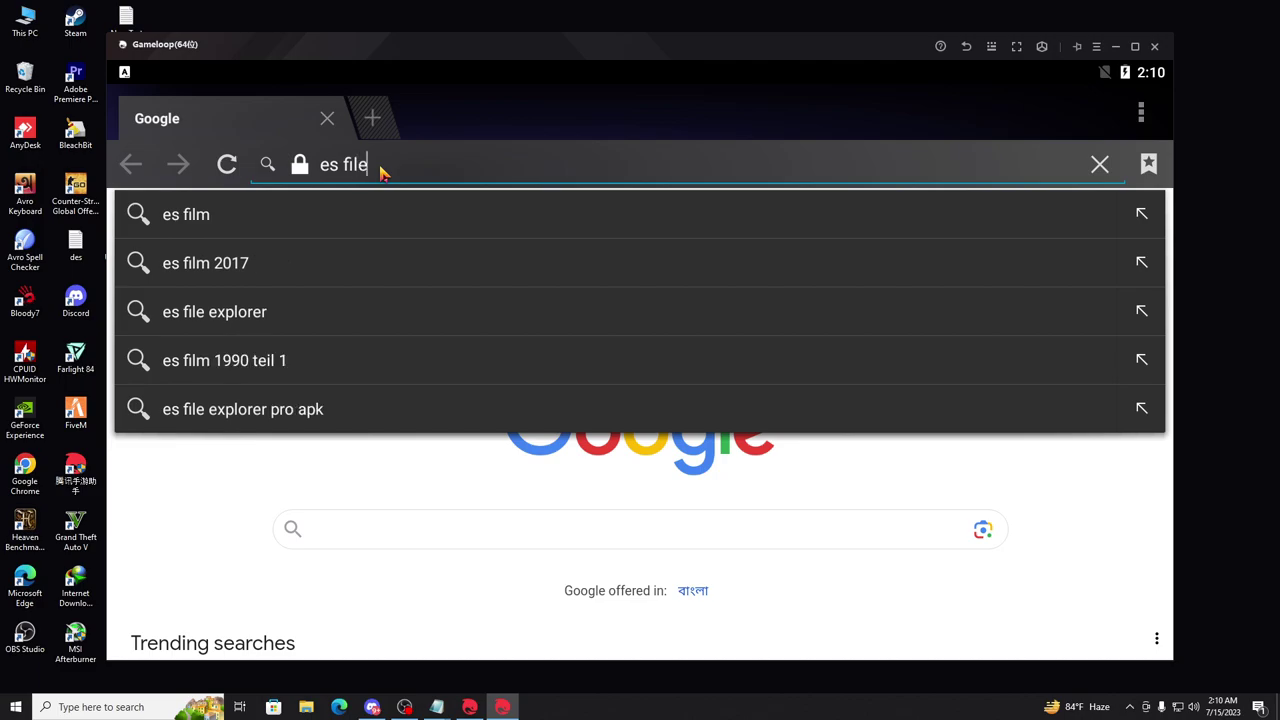
left_click(283, 224)
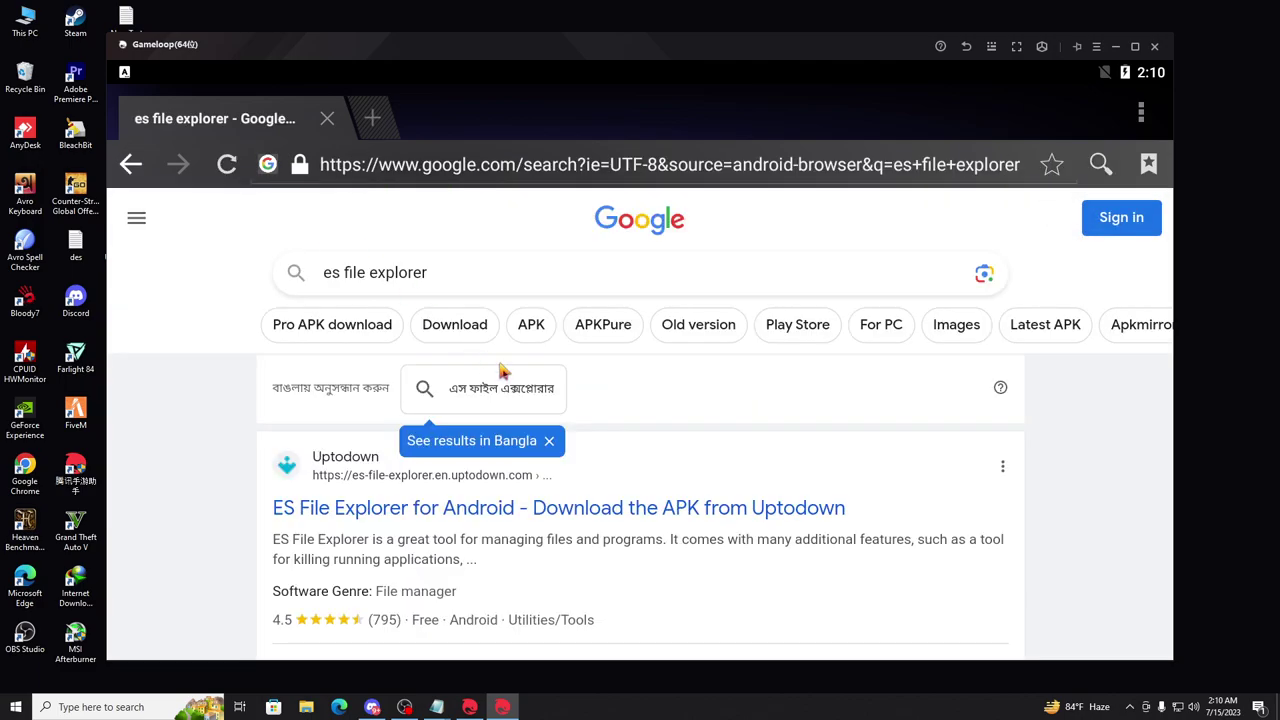
scroll(561, 449, "down", 3)
scroll(561, 449, "down", 3)
scroll(543, 400, "up", 4)
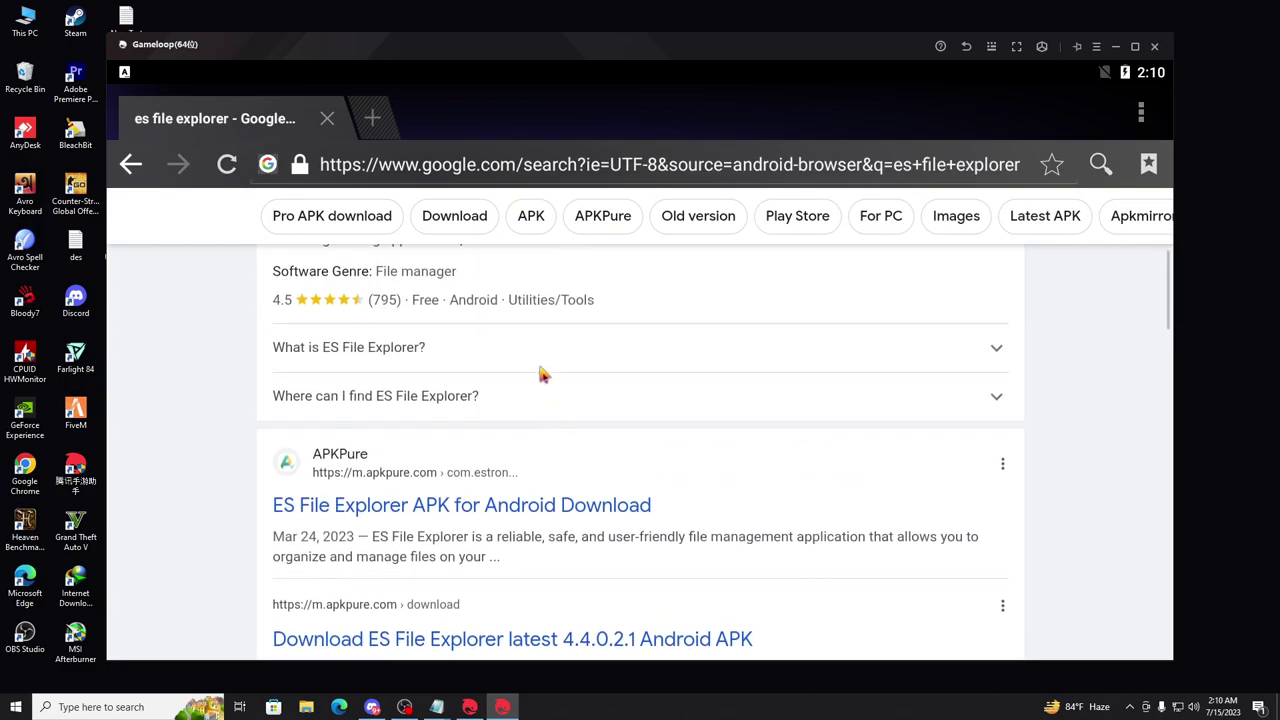
scroll(540, 500, "down", 2)
scroll(643, 437, "down", 8)
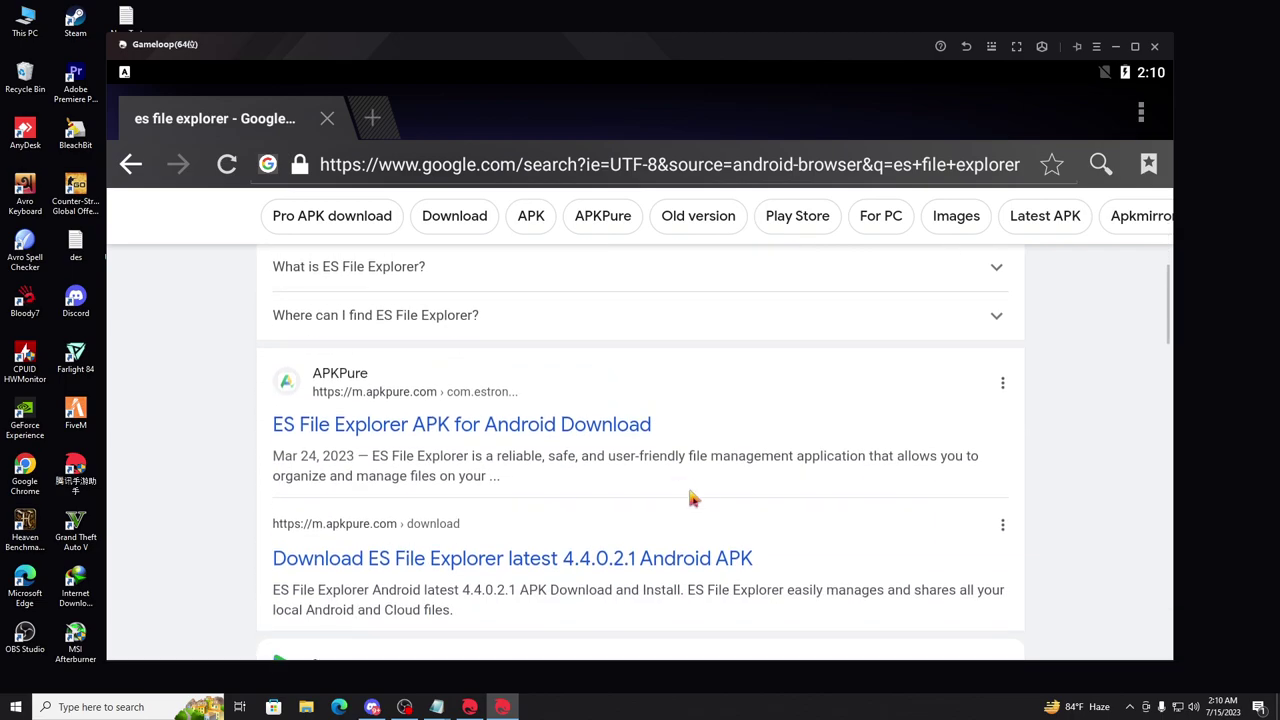
scroll(737, 437, "down", 3)
scroll(760, 369, "up", 5)
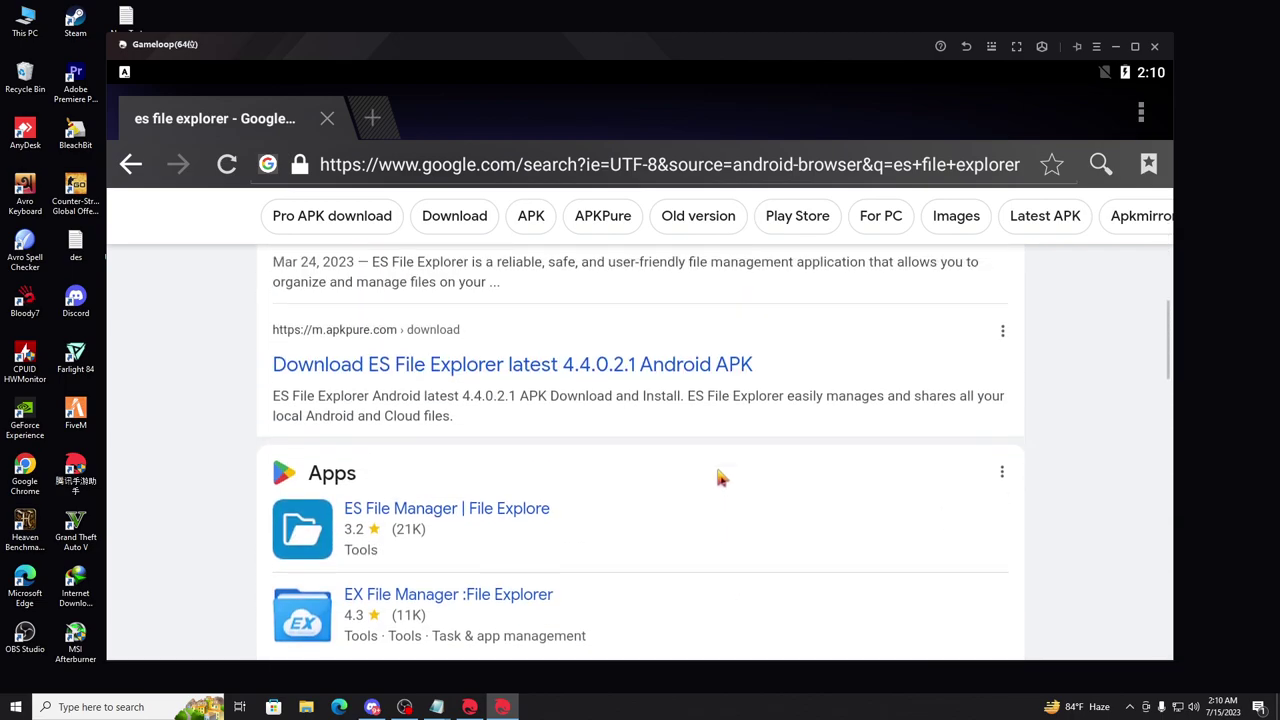
scroll(720, 477, "down", 2)
scroll(694, 454, "down", 6)
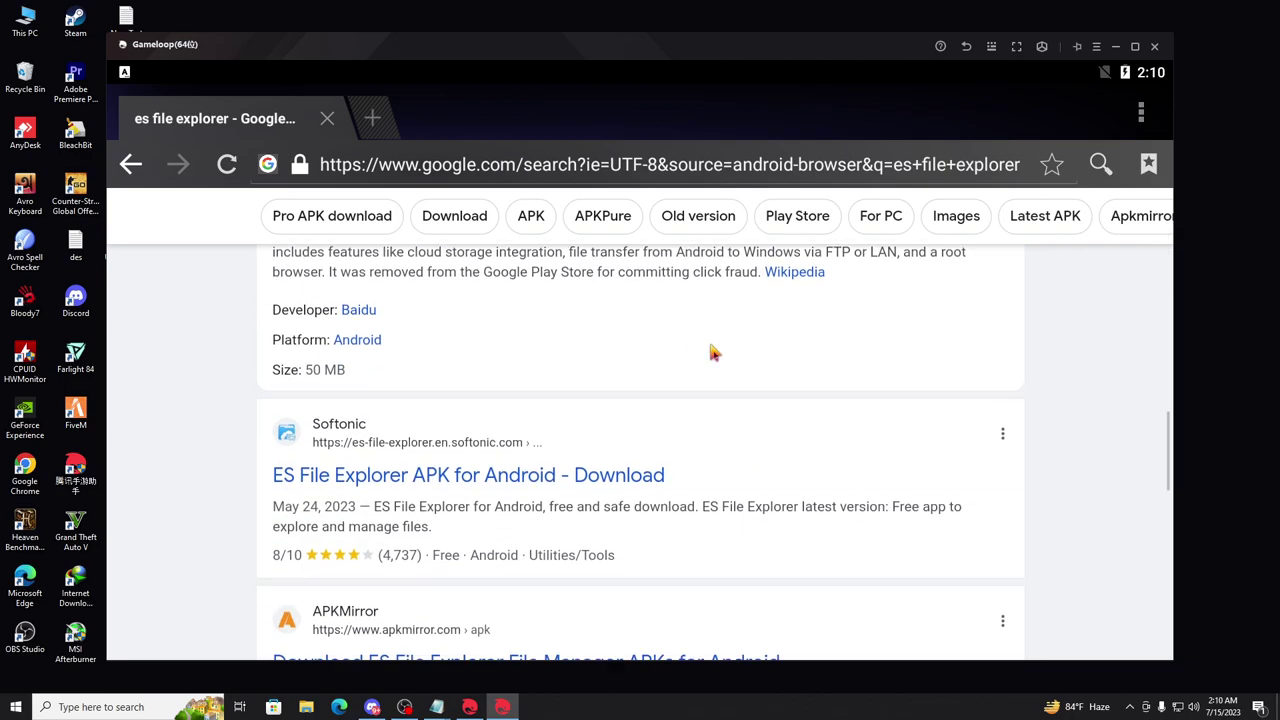
Step: Download the ES File Explorer APK from Softonic and install it from the notifications
left_click(381, 482)
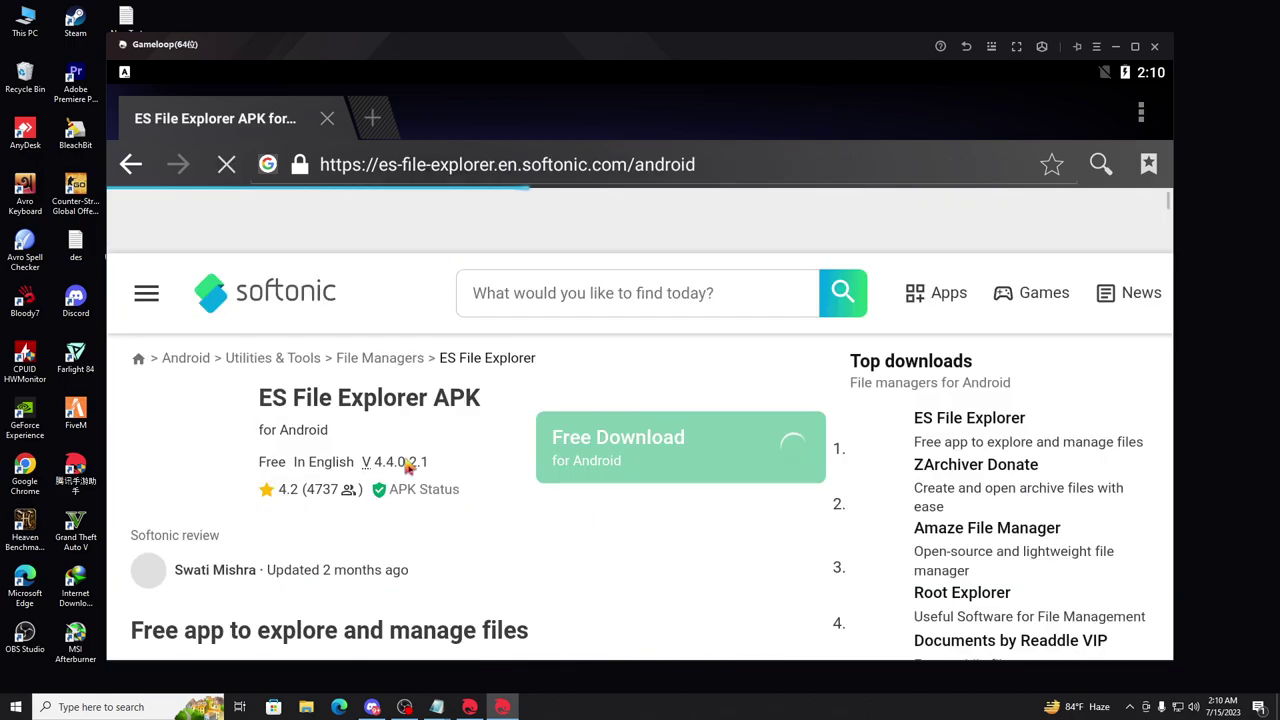
left_click(605, 463)
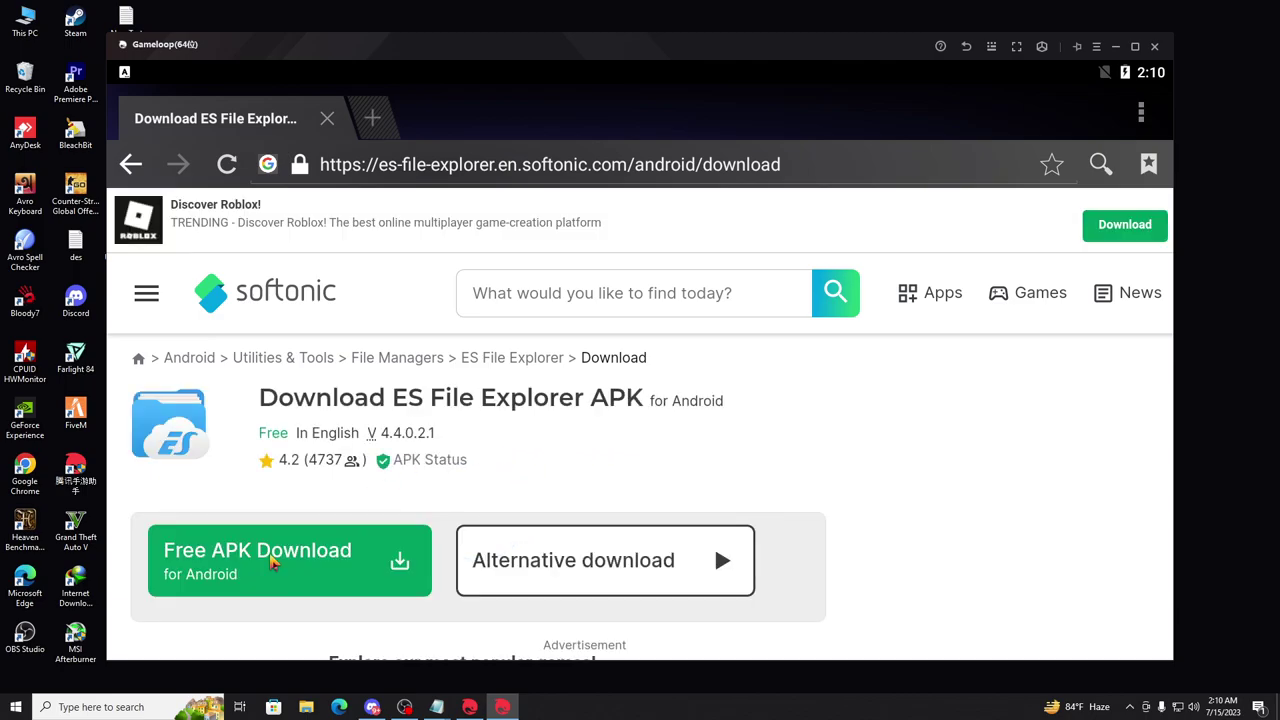
left_click(250, 571)
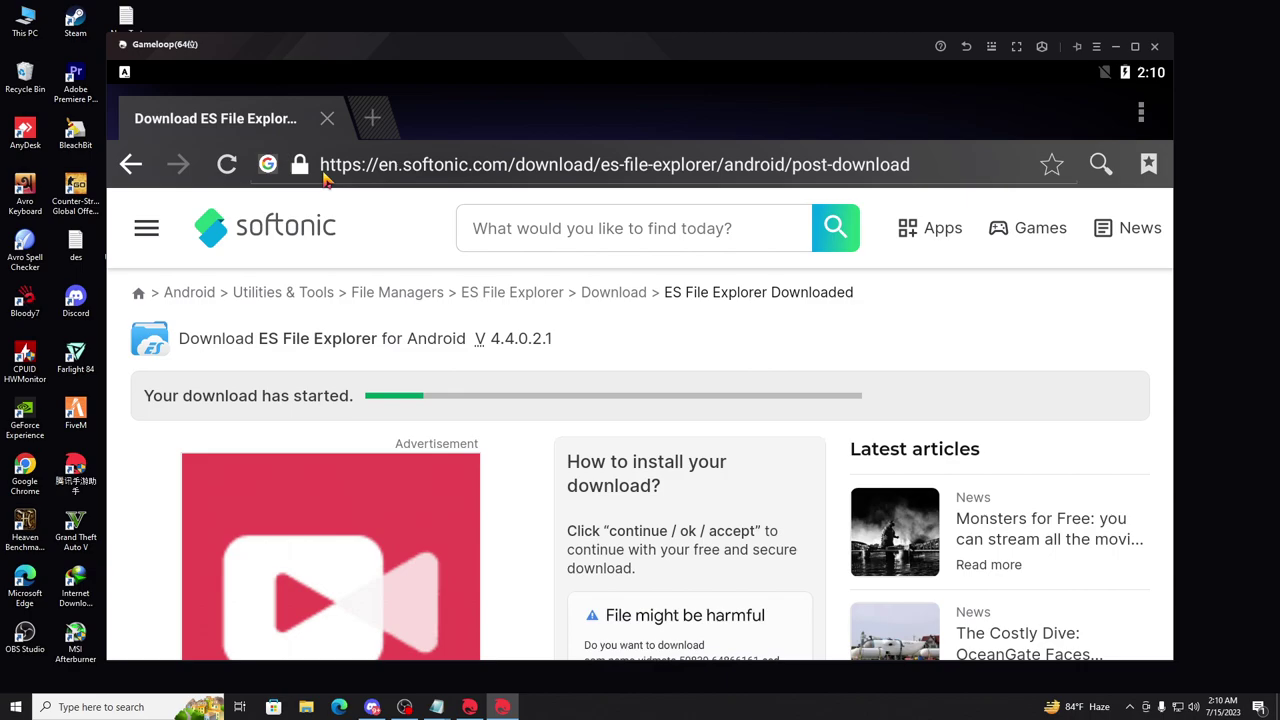
left_click_drag(310, 72, 329, 449)
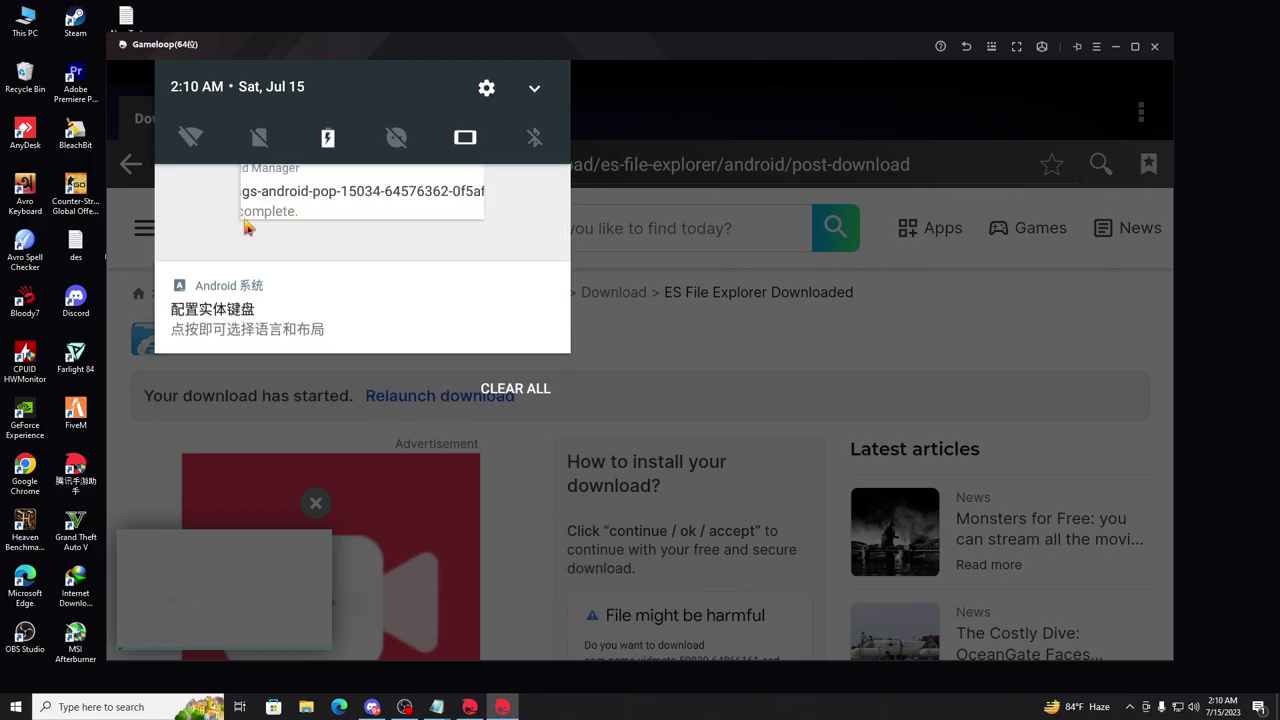
left_click(262, 228)
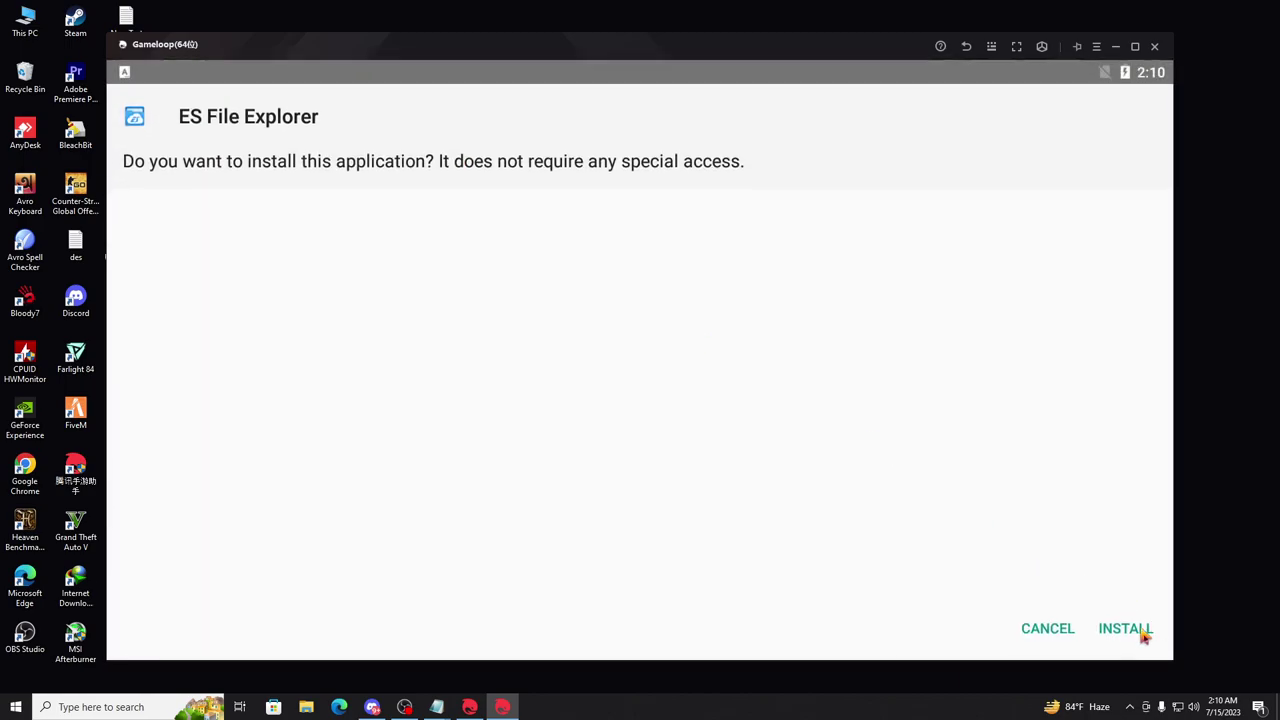
left_click(1143, 630)
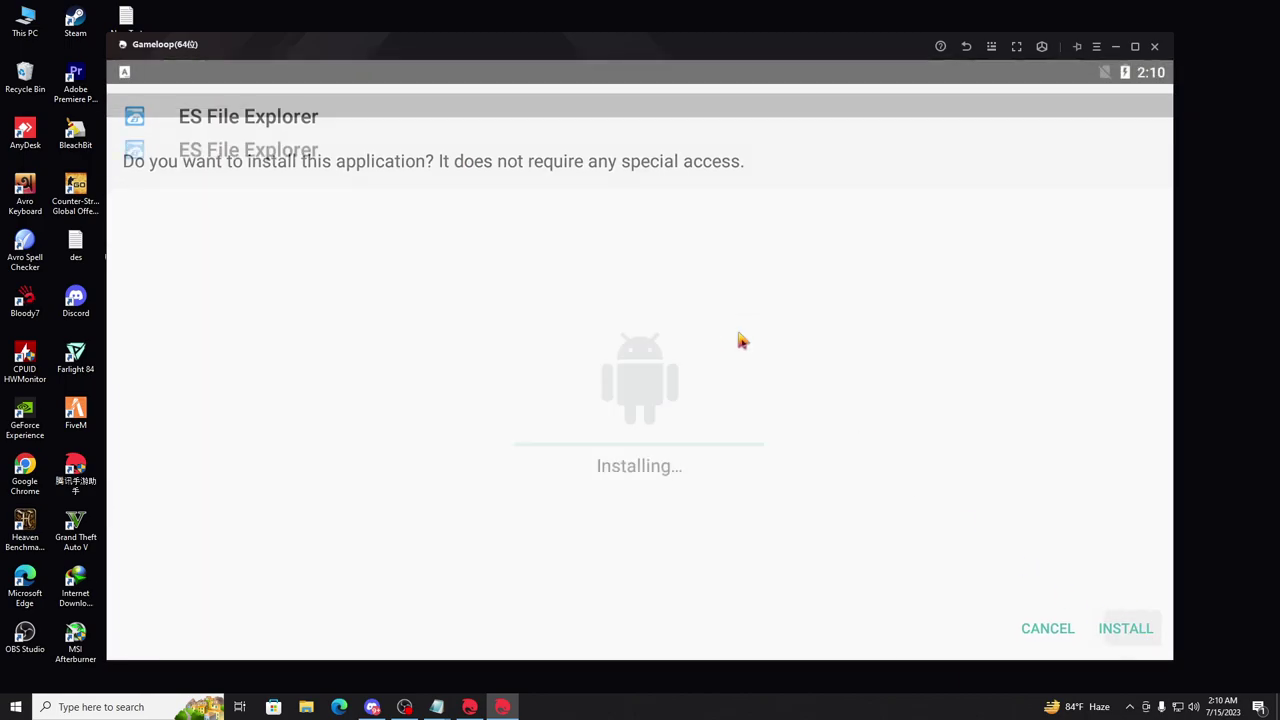
Step: Search 'pubg mobile official website' in Edge using the suggestion list
left_click(340, 707)
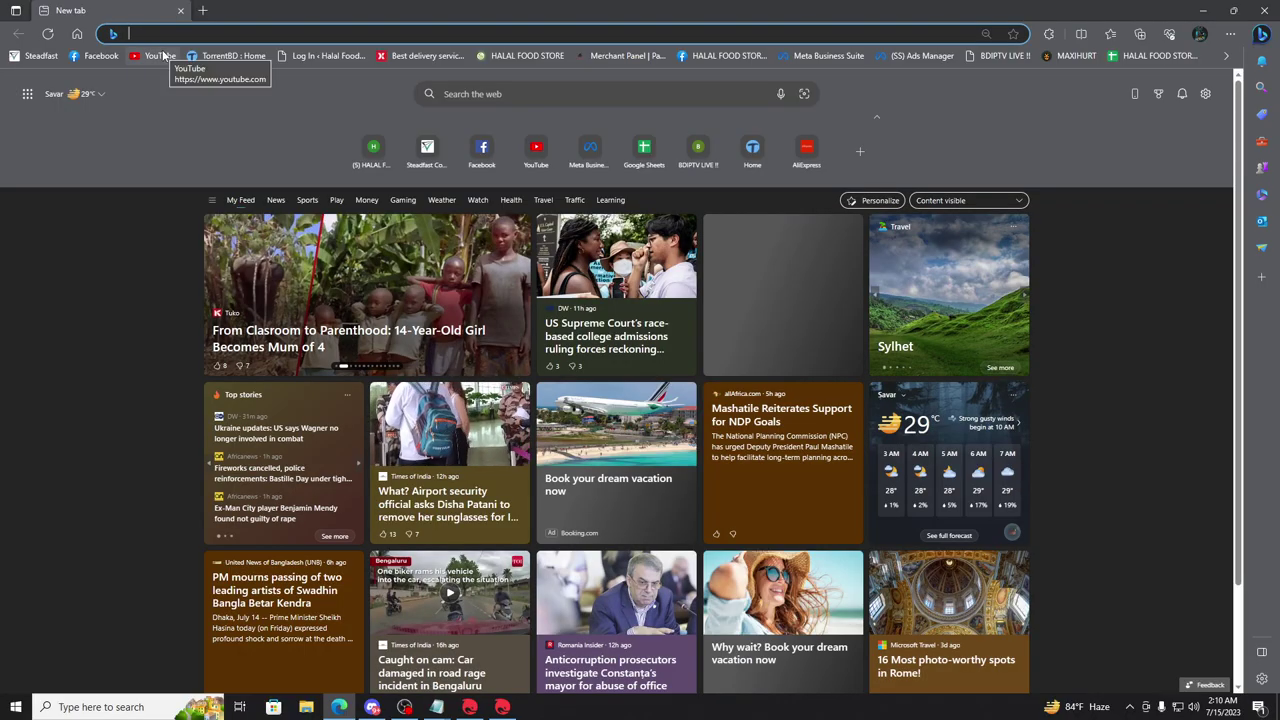
type("ubg")
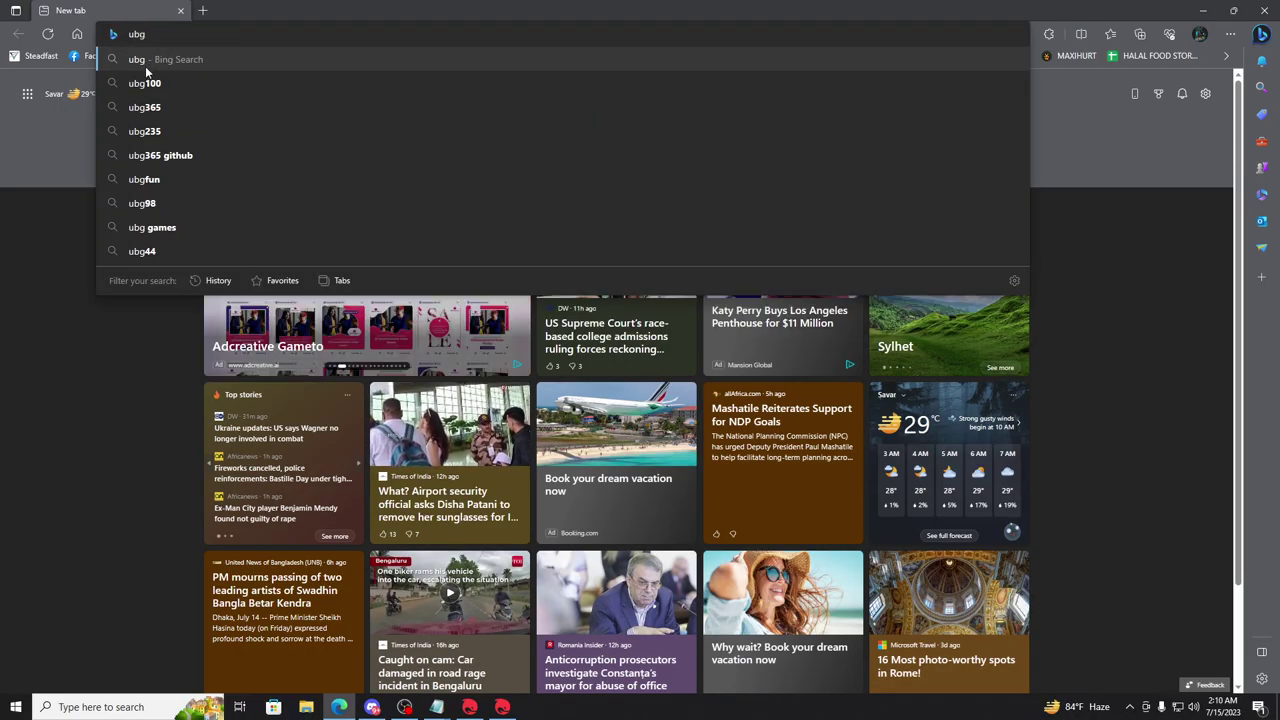
key("BackSpace")
key("BackSpace")
key("BackSpace")
type("pub")
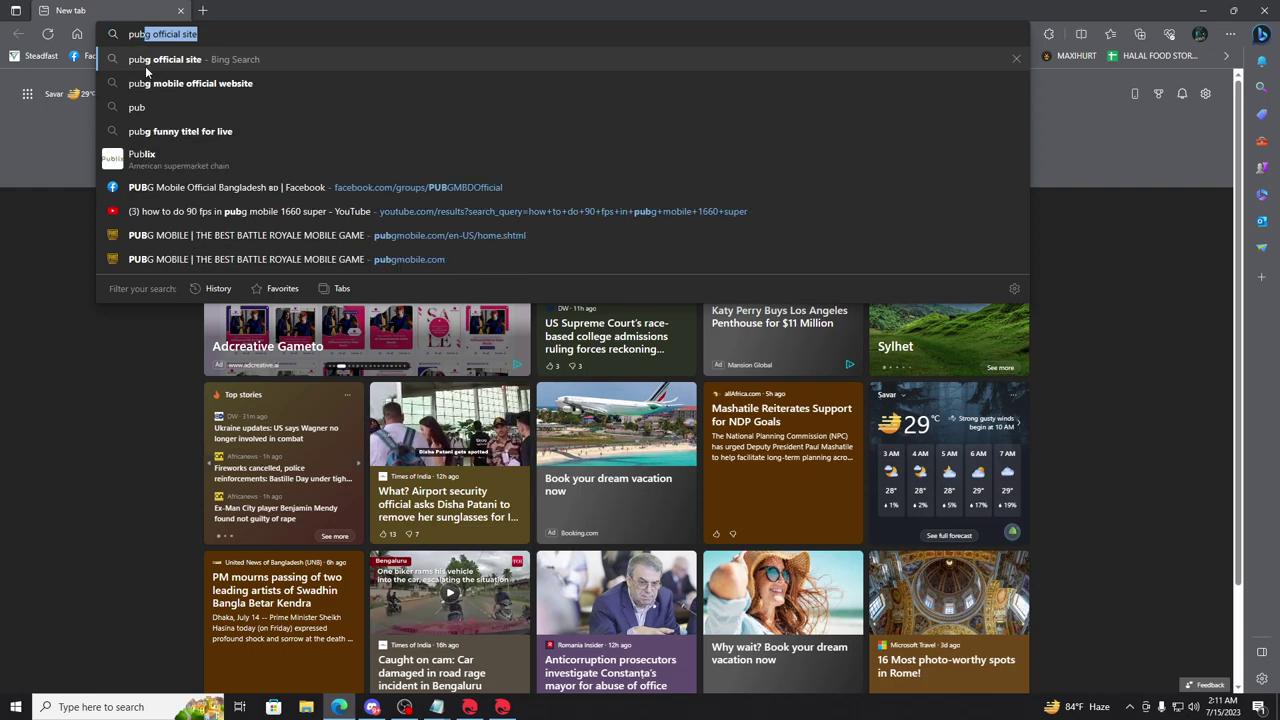
key("Down")
key("Return")
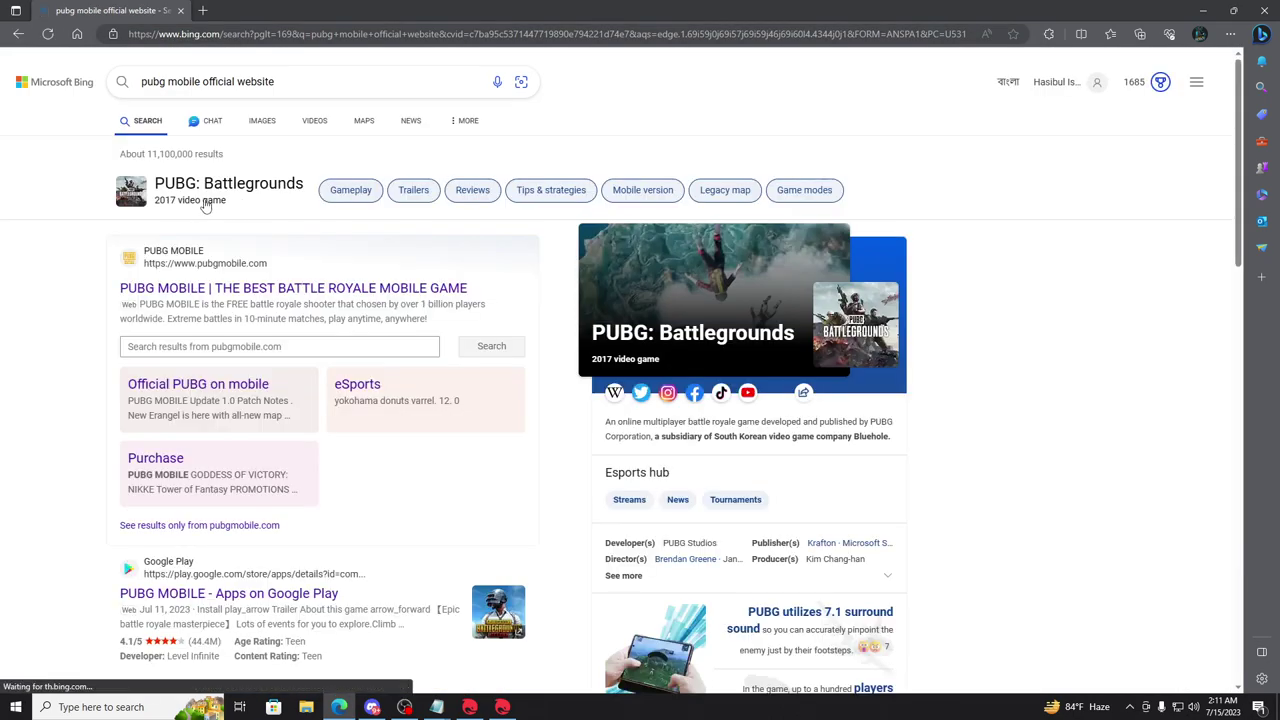
Step: Open pubgmobile.com and download the 716 MB APK, confirming the duplicate download
left_click(270, 289)
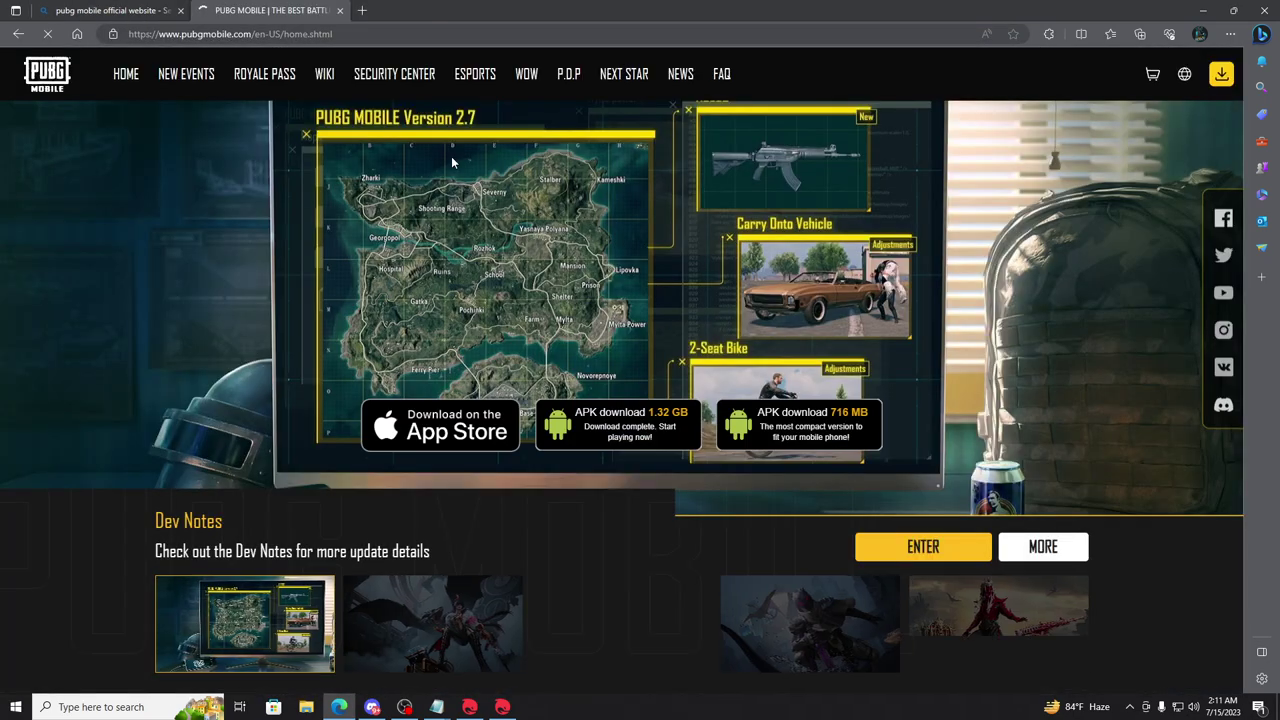
left_click(830, 430)
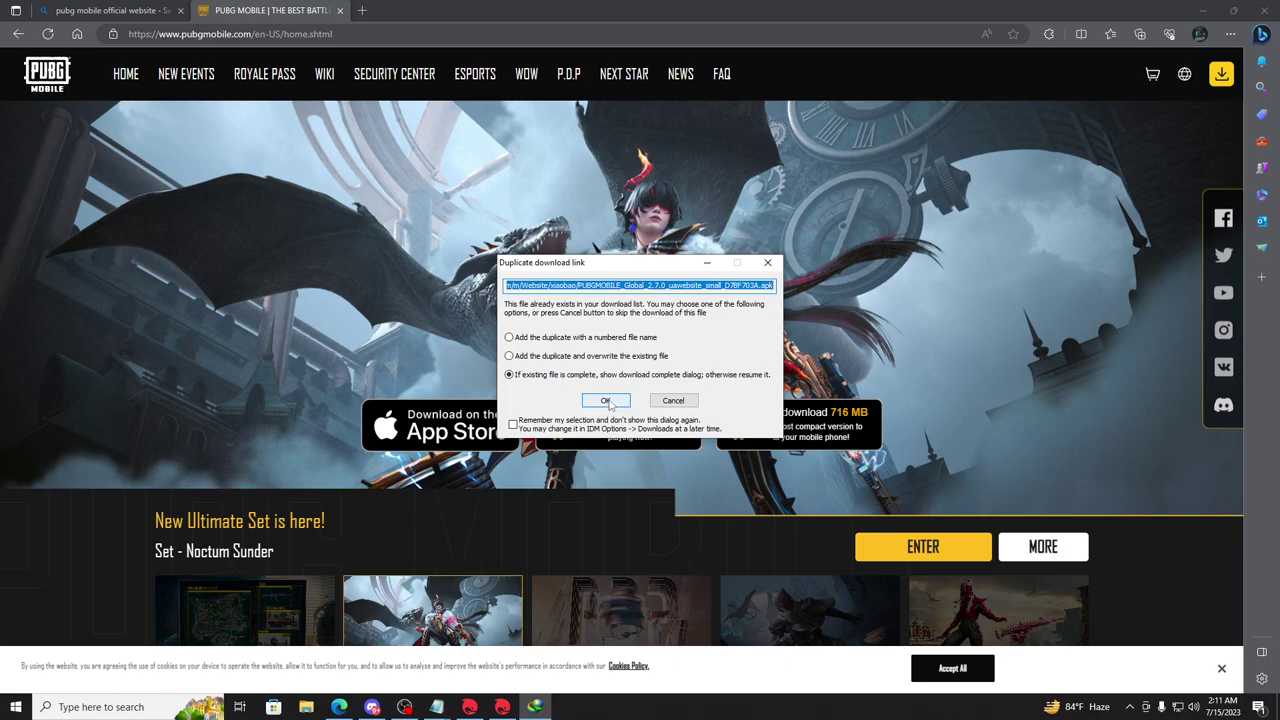
left_click(615, 402)
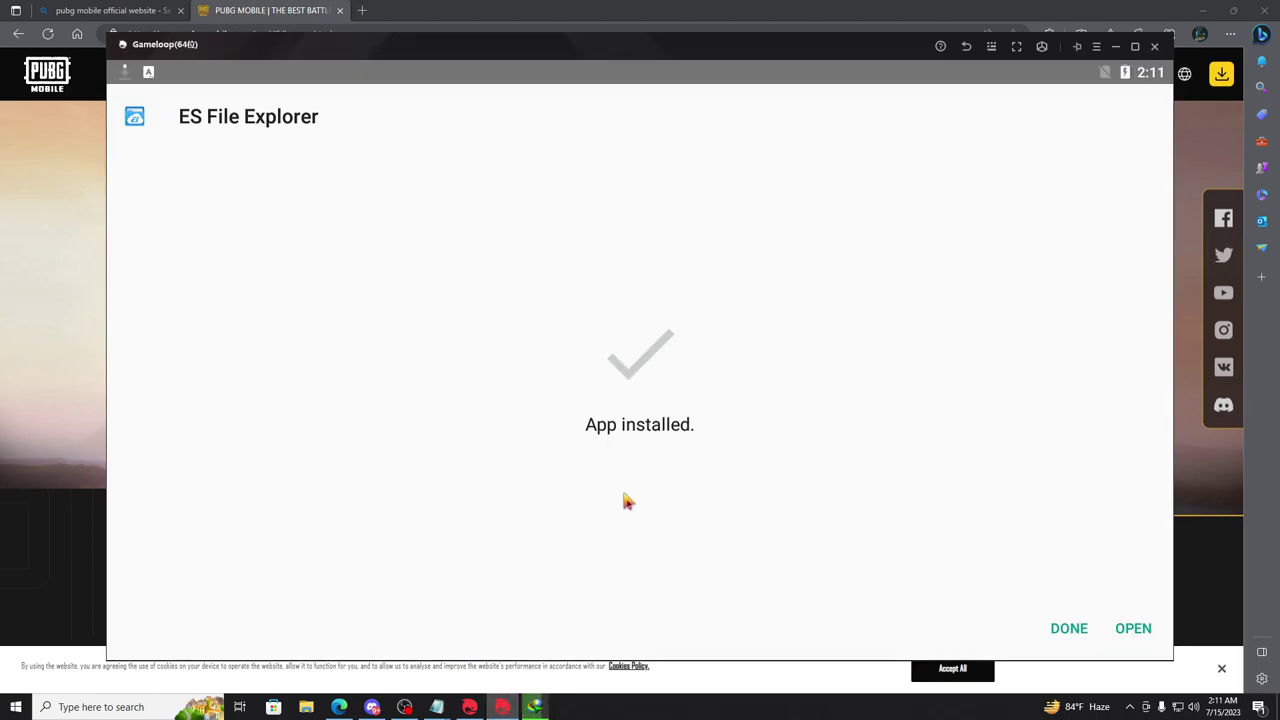
Step: Dismiss the emulator screens and copy the downloaded PUBG MOBILE APK from its folder
left_click(1069, 628)
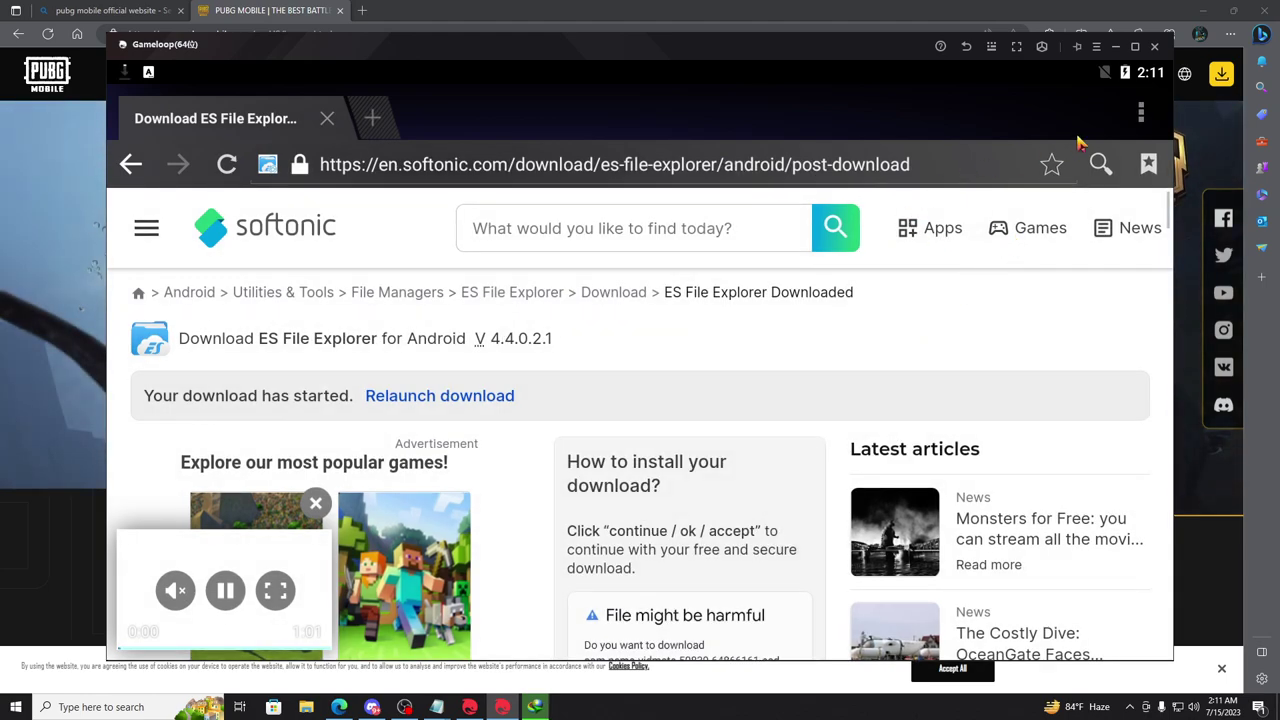
left_click(967, 47)
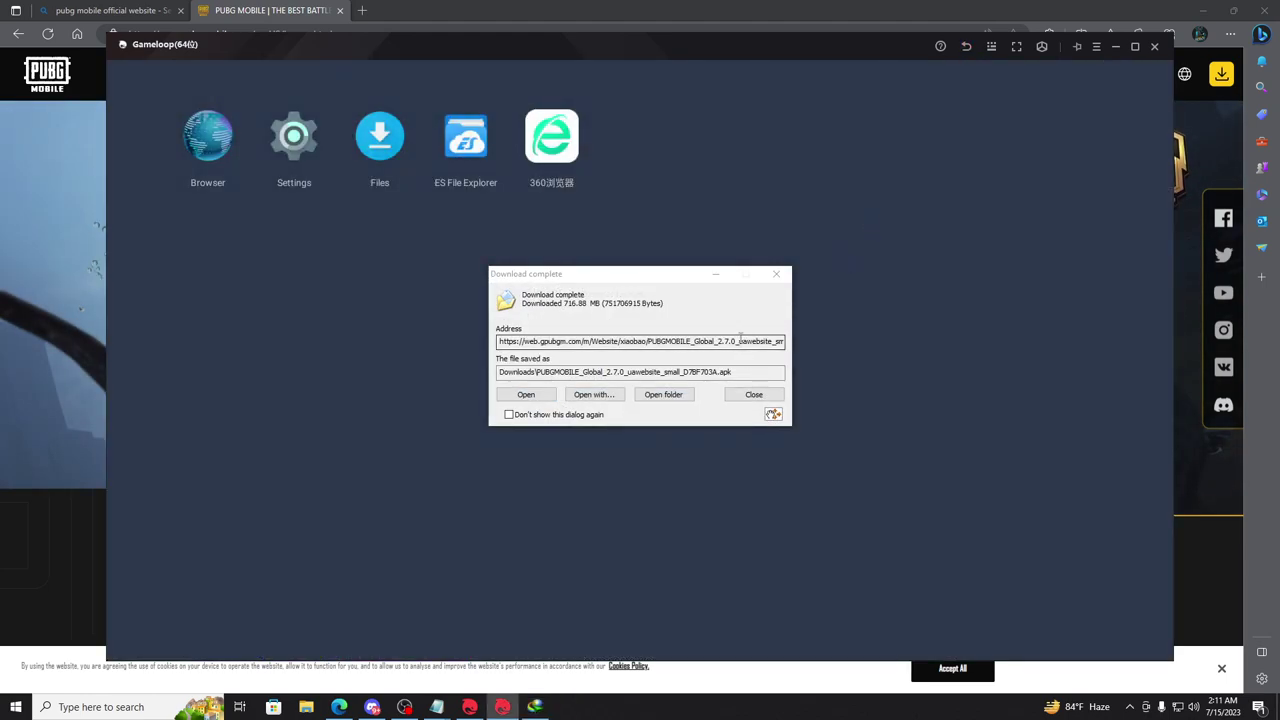
left_click(663, 394)
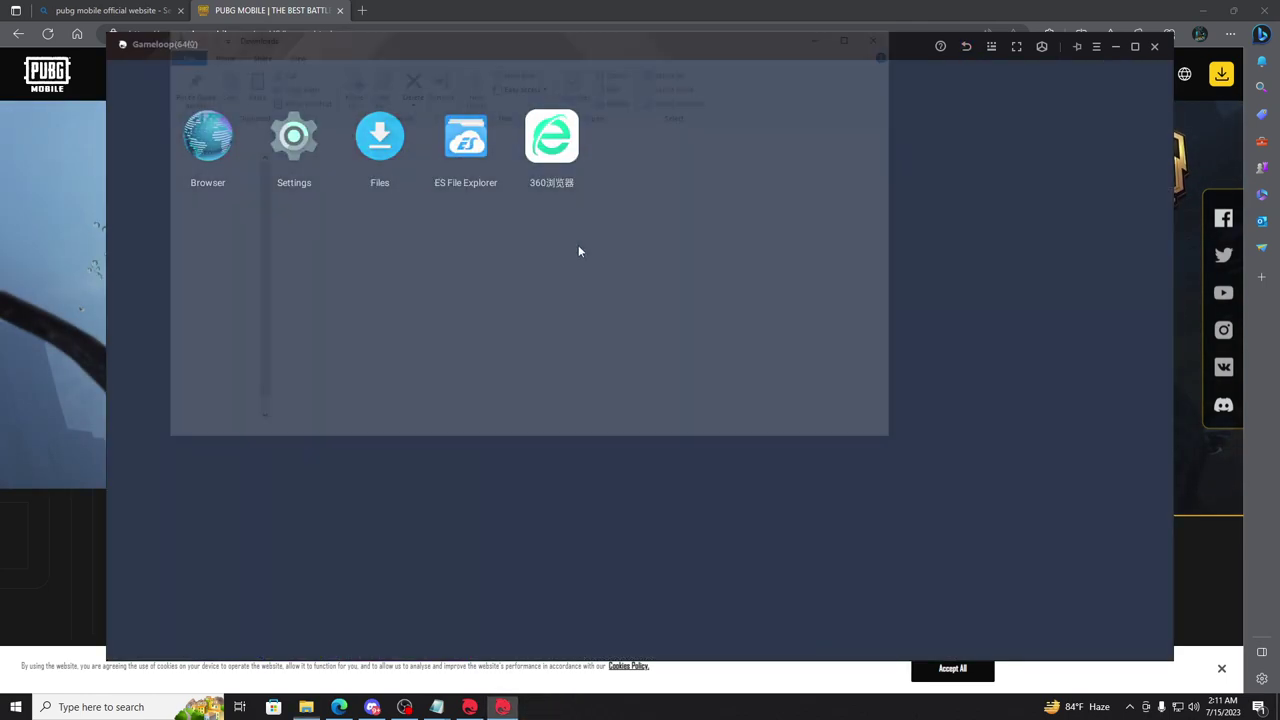
right_click(230, 170)
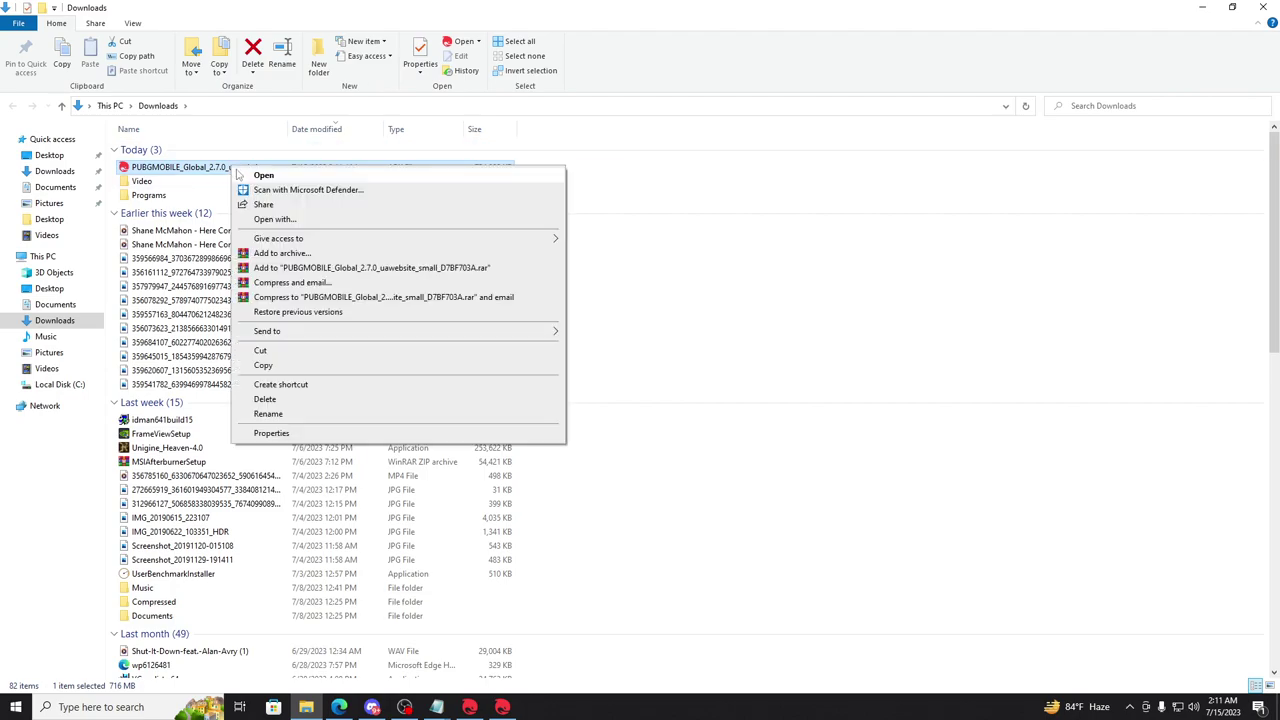
left_click(262, 358)
Step: Paste the APK into C:\Temp\TxGameDownload\MobileGamePCShared
left_click(57, 386)
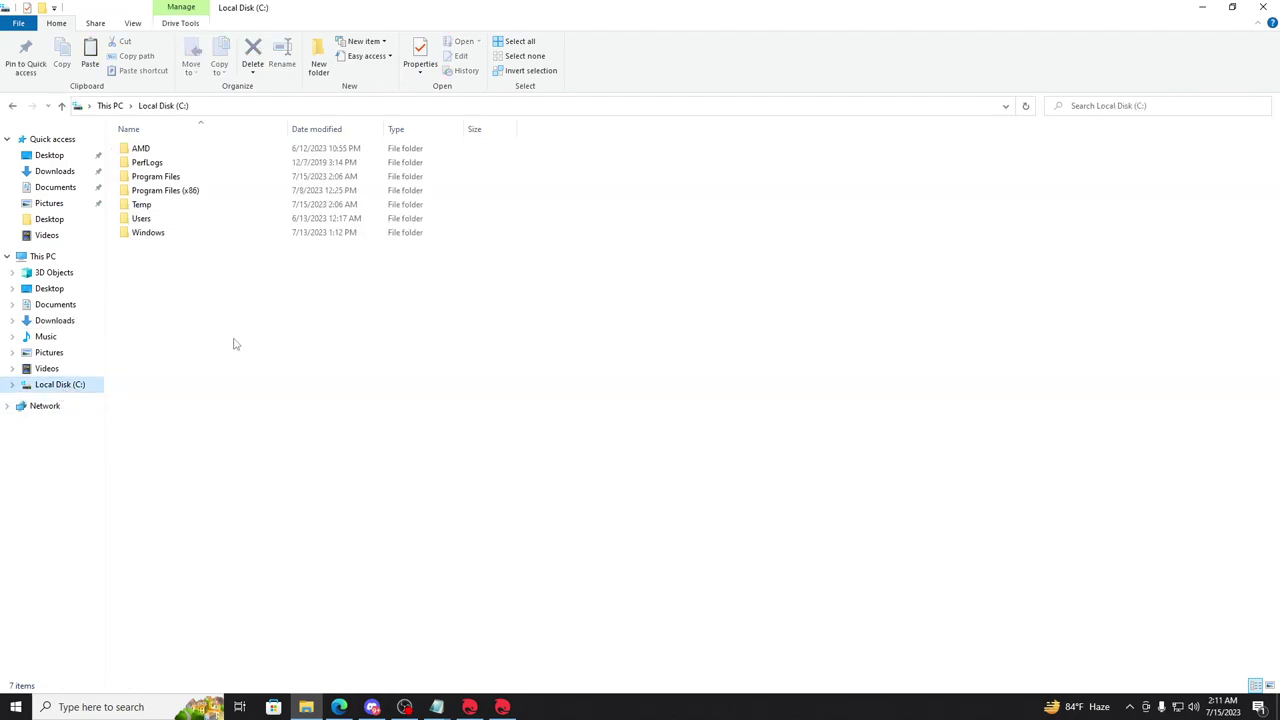
double_click(153, 207)
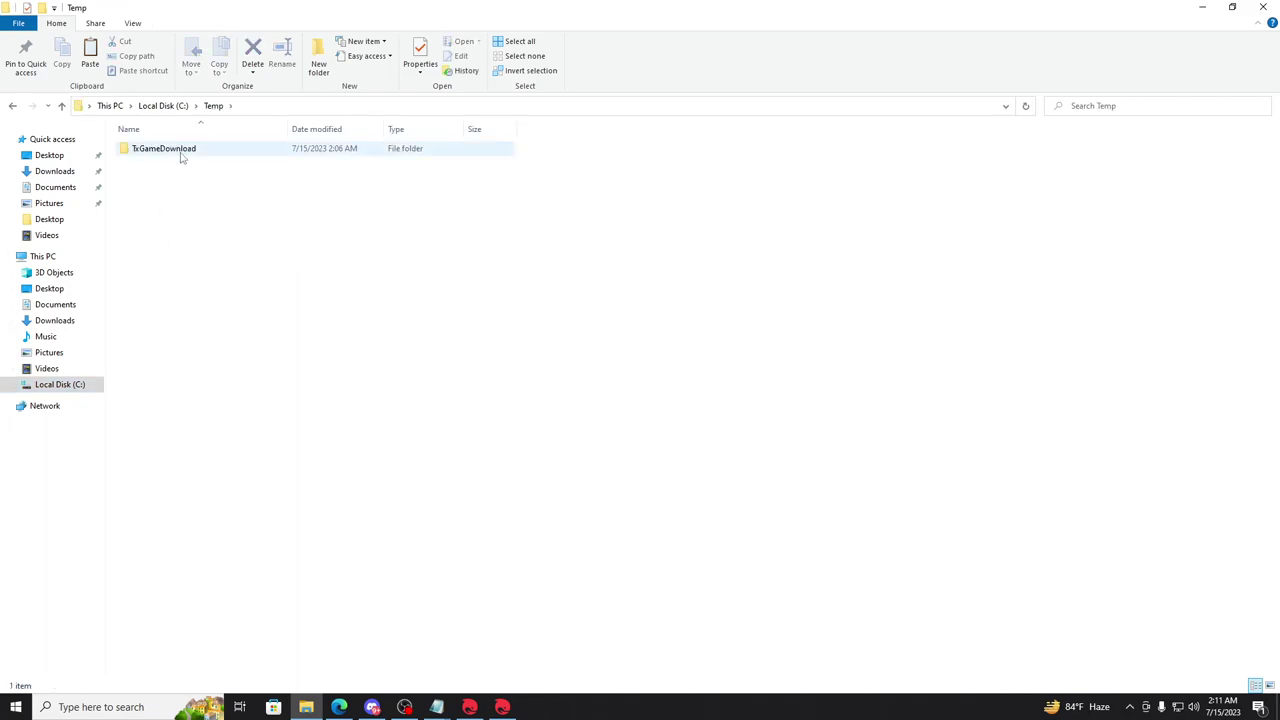
double_click(182, 157)
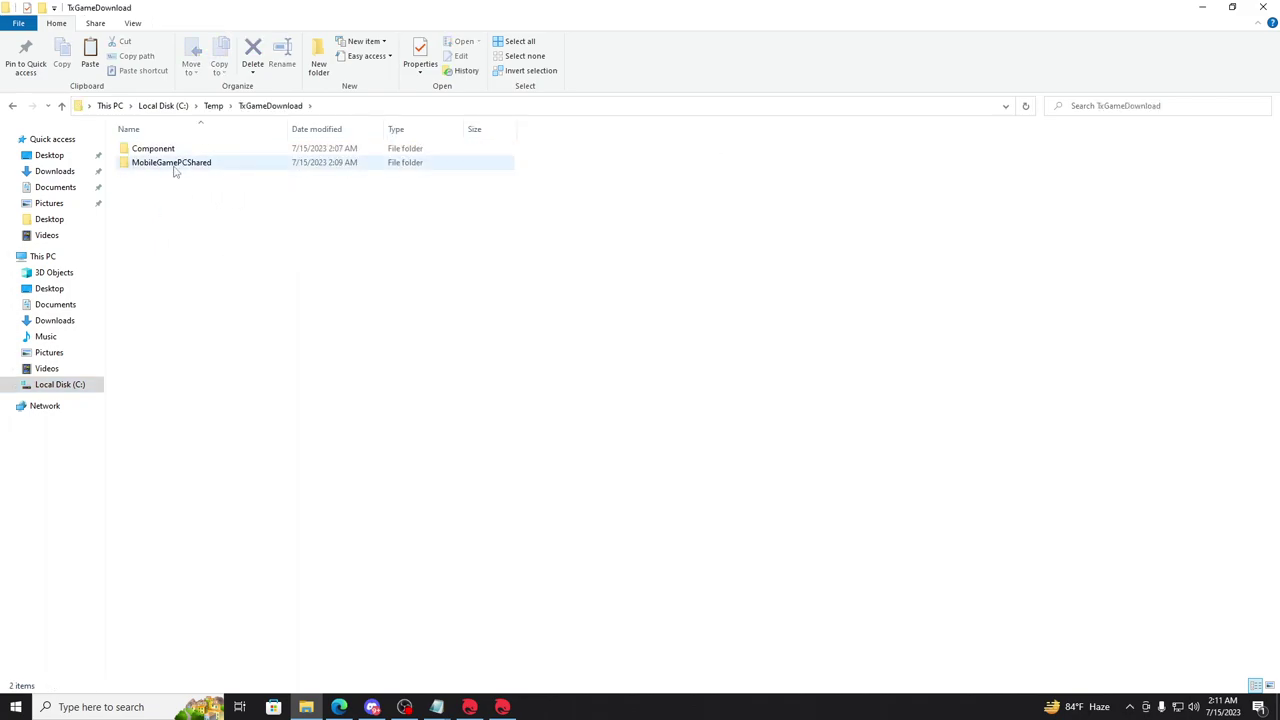
double_click(207, 170)
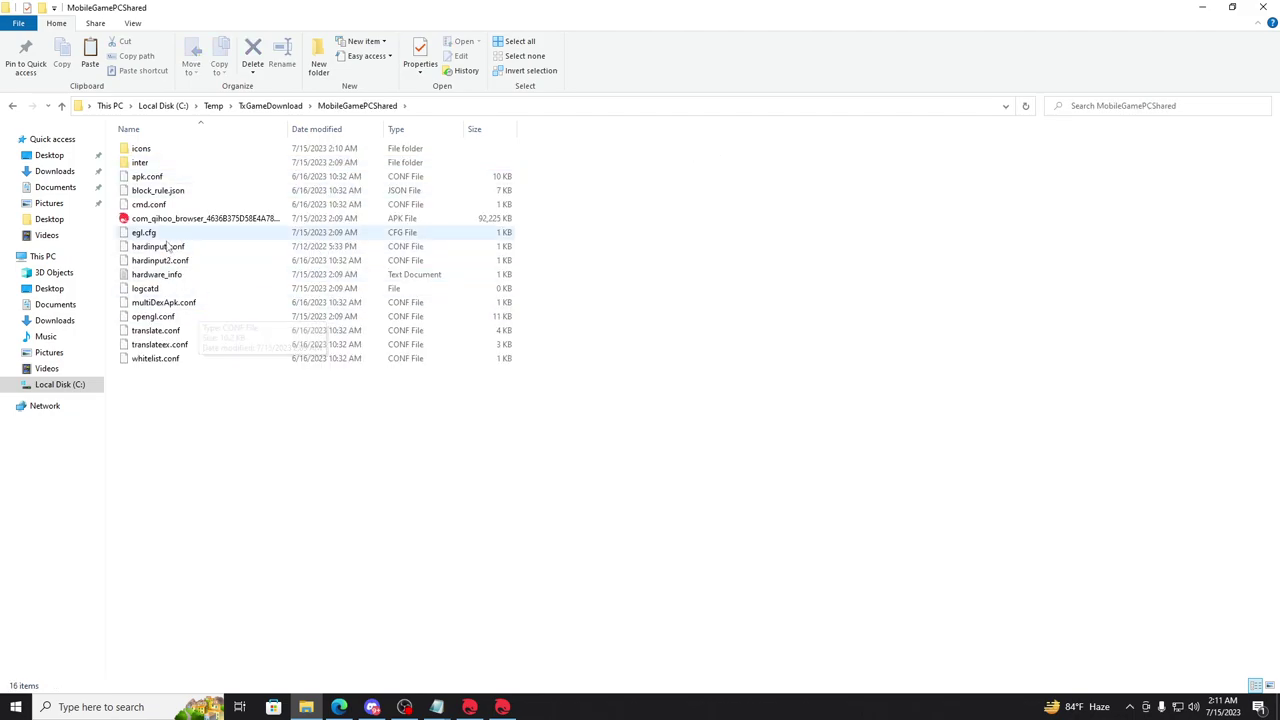
right_click(657, 199)
left_click(697, 289)
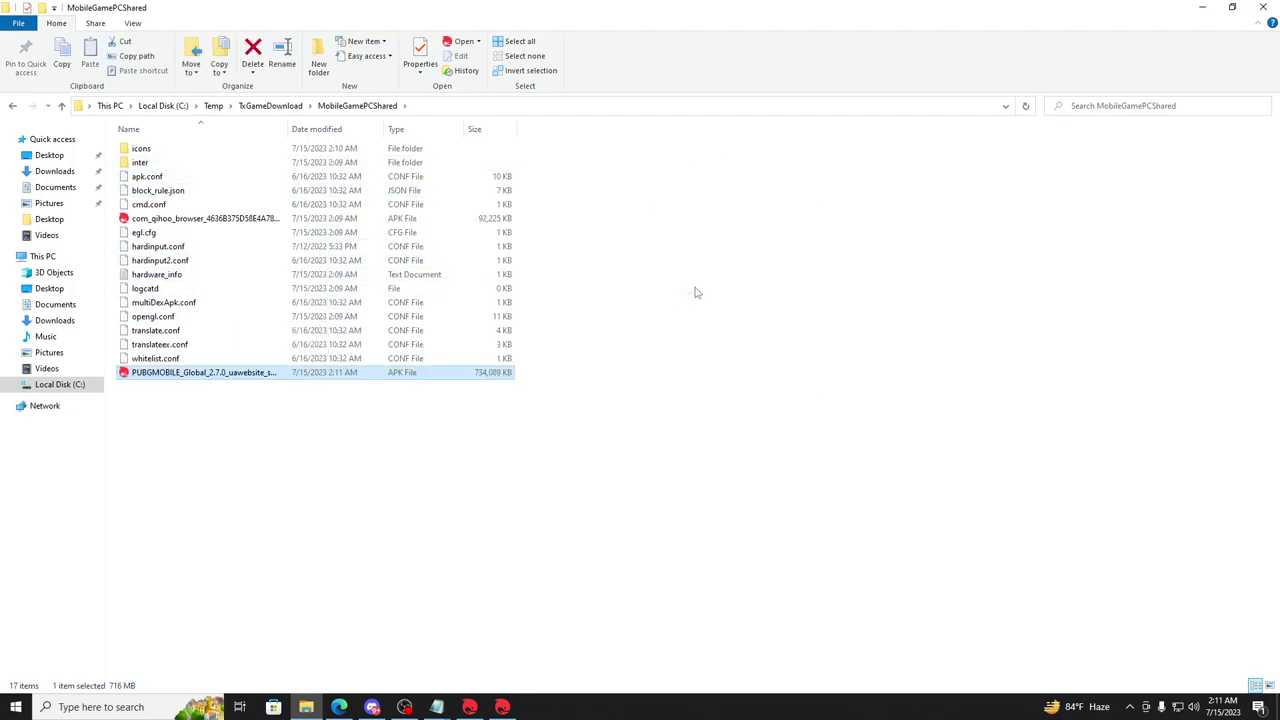
left_click(534, 463)
Step: Close File Explorer and Edge, then browse ES File Explorer to /data/share1
left_click(1264, 7)
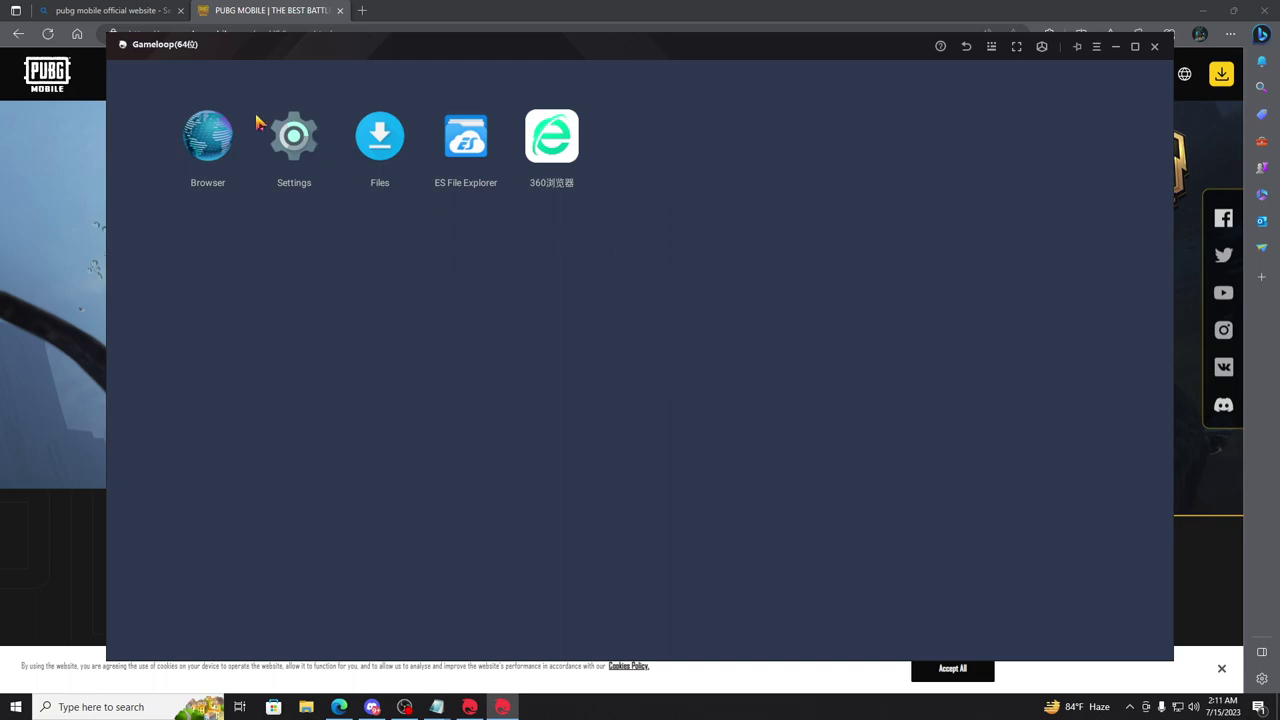
left_click(1271, 8)
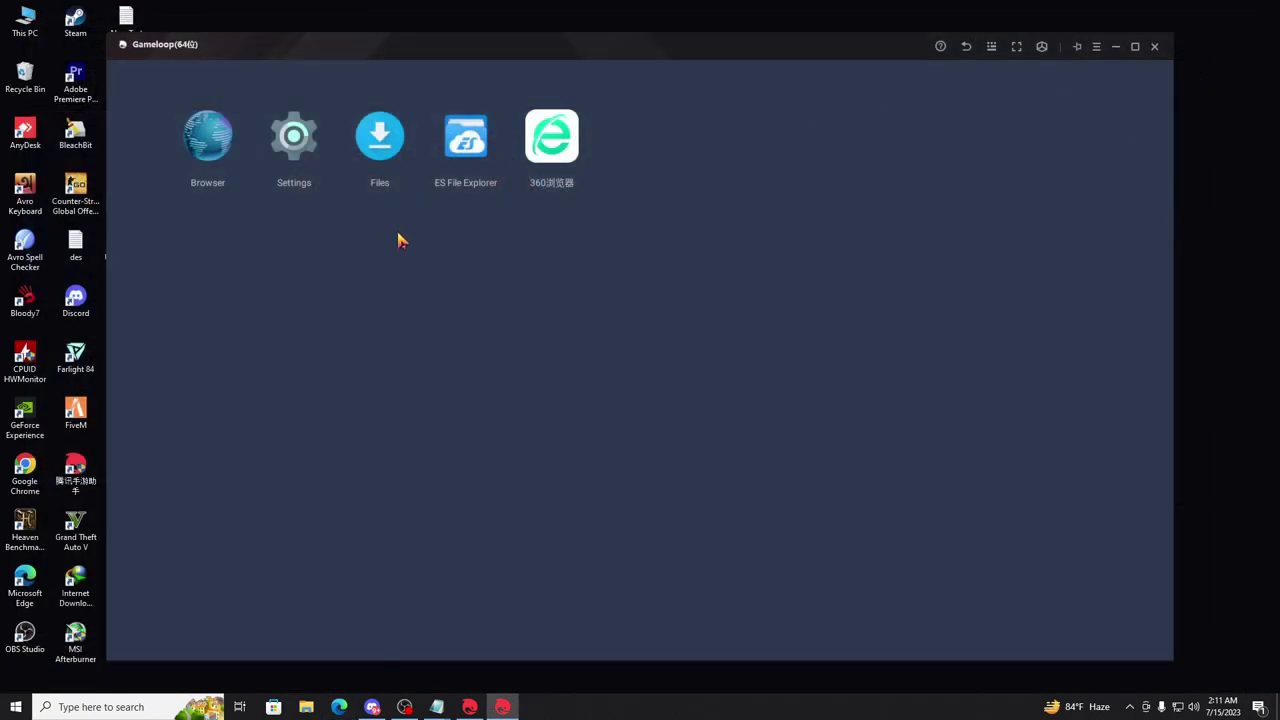
left_click(458, 140)
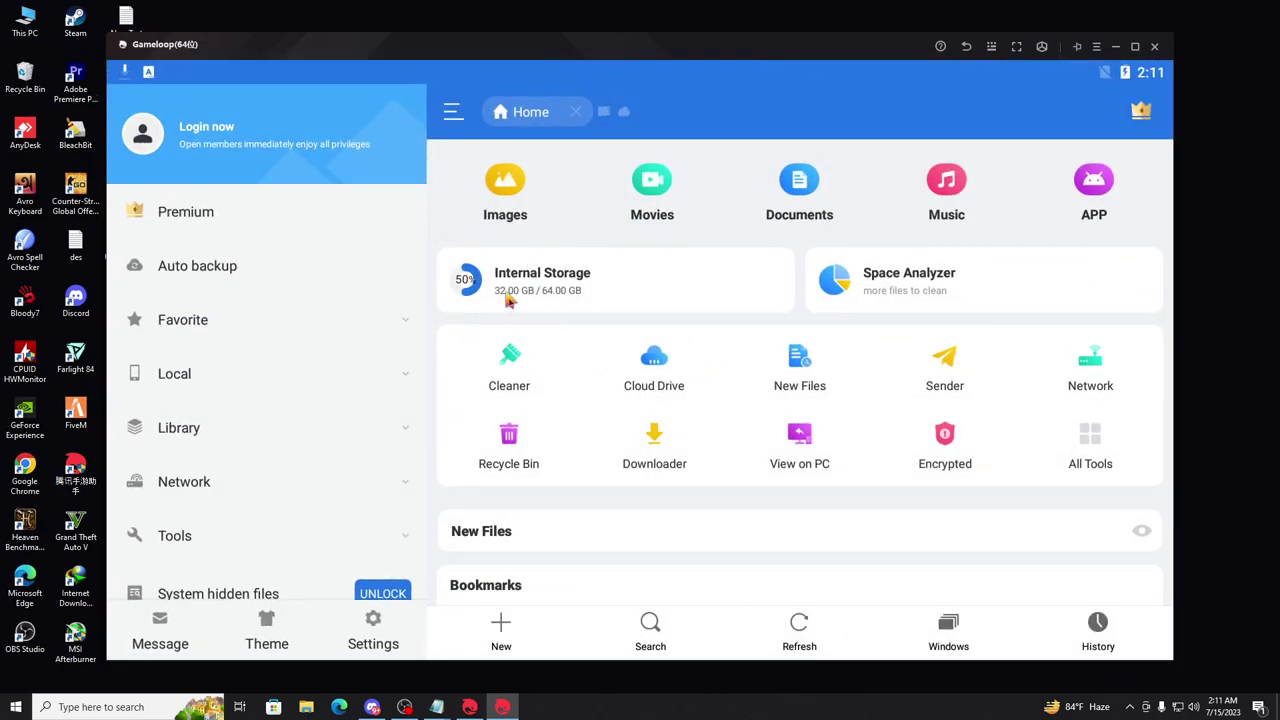
left_click(483, 289)
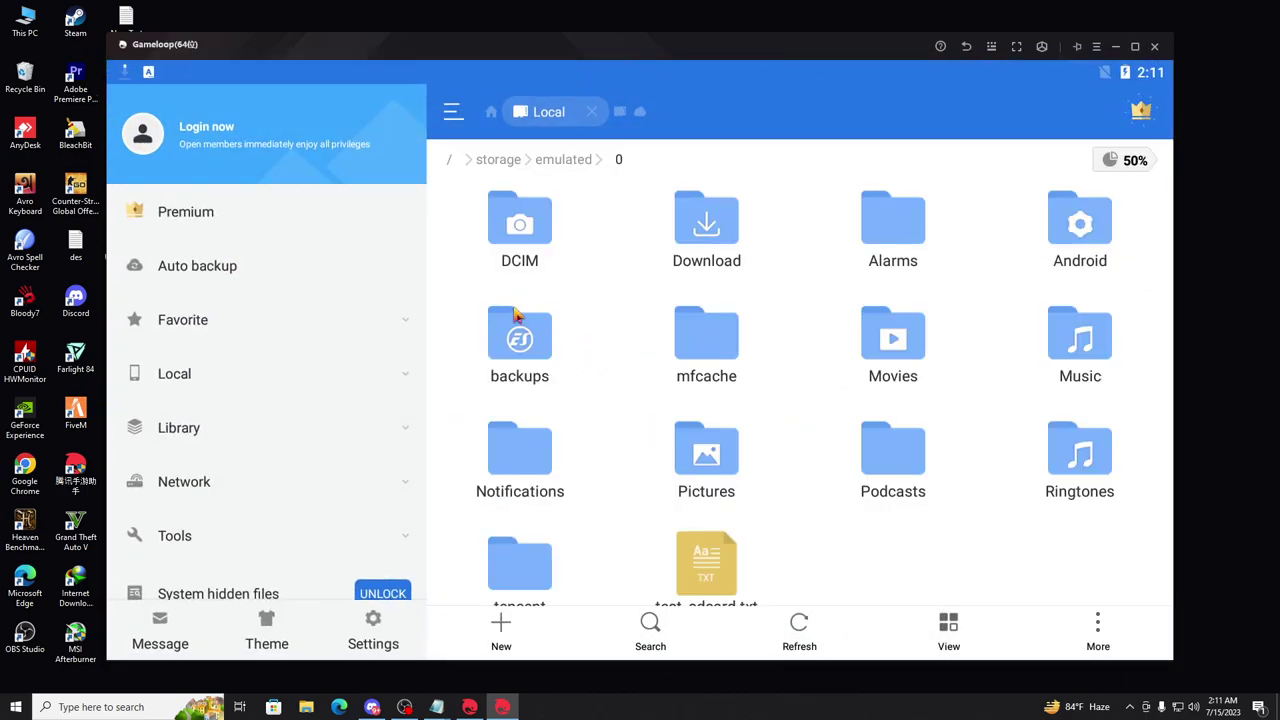
left_click(449, 168)
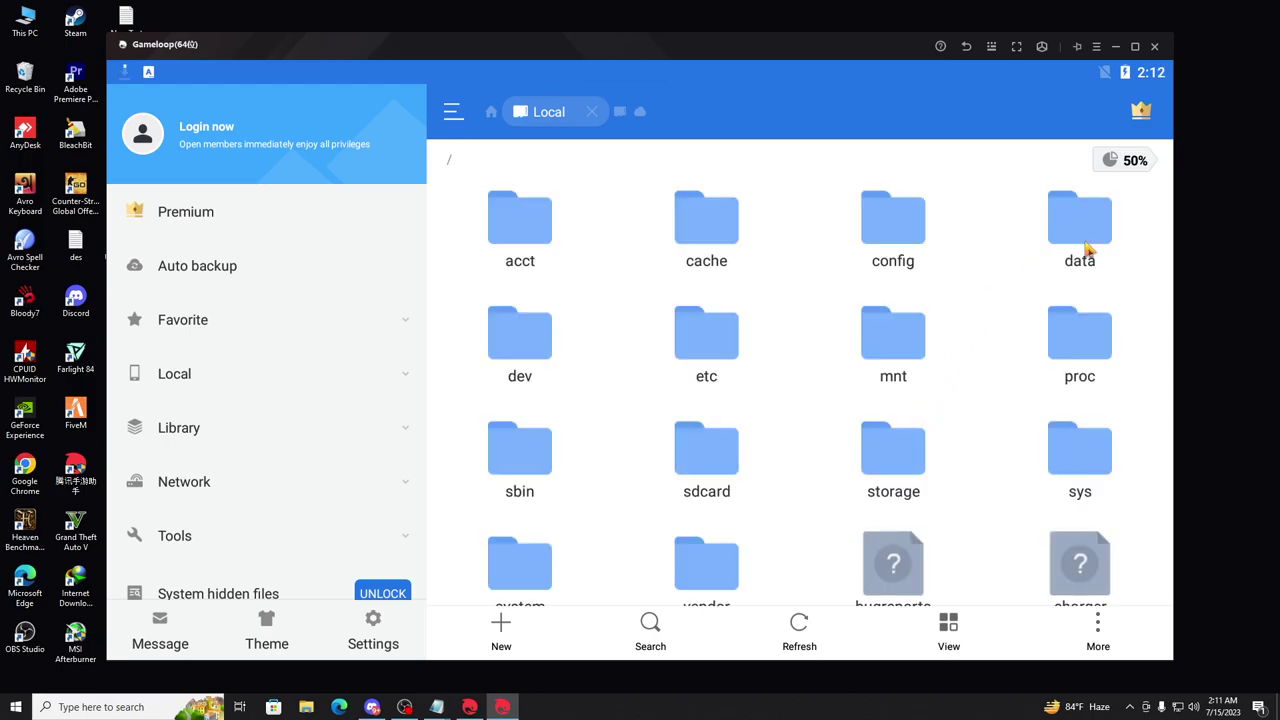
left_click(1087, 249)
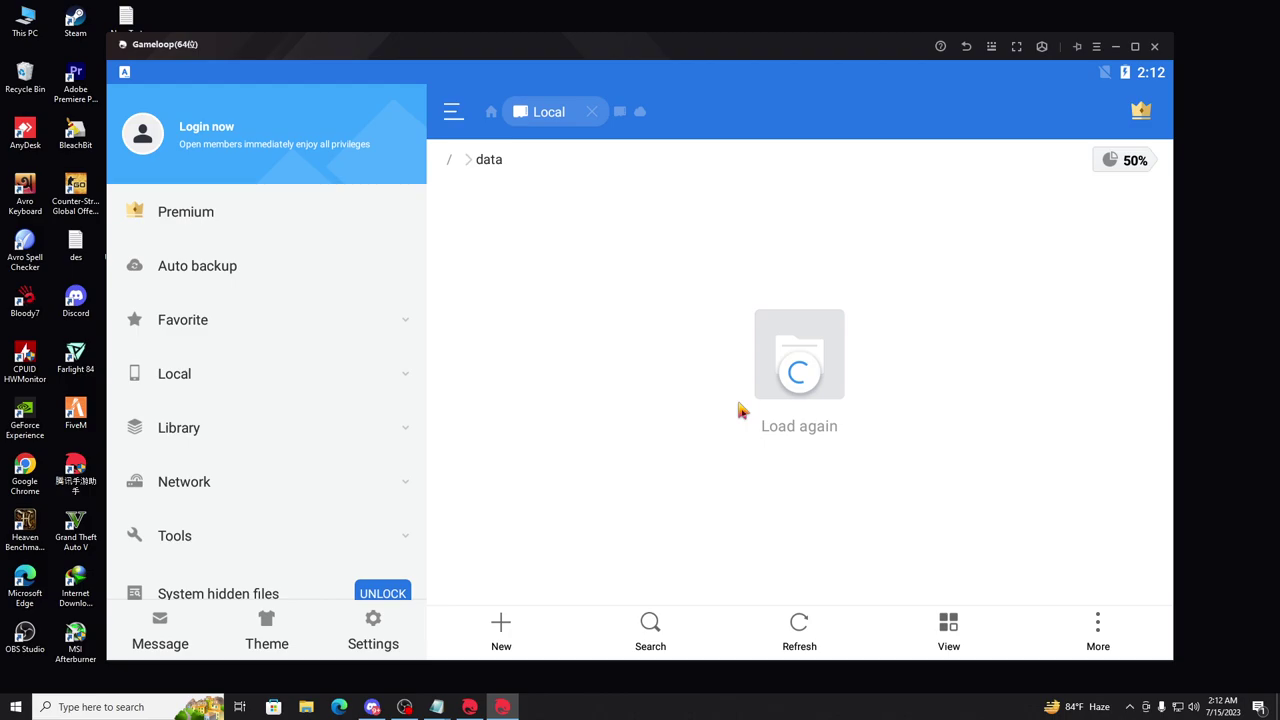
scroll(743, 414, "down", 5)
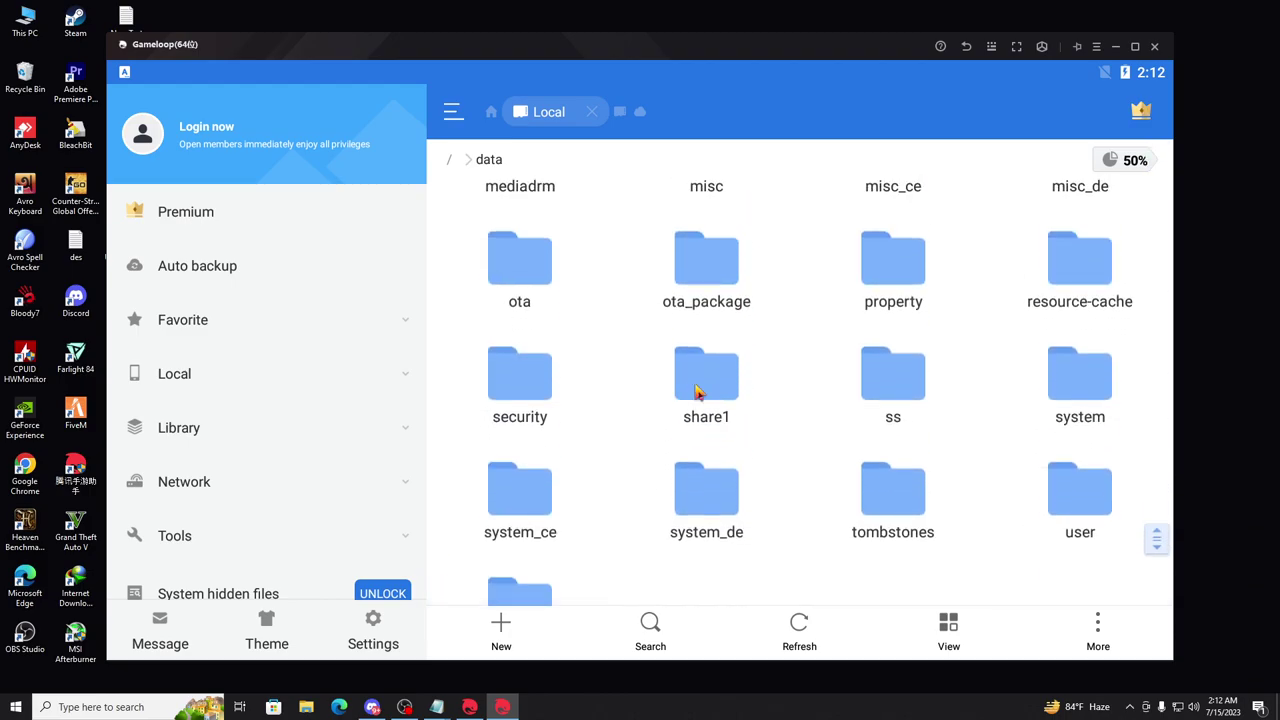
left_click(706, 388)
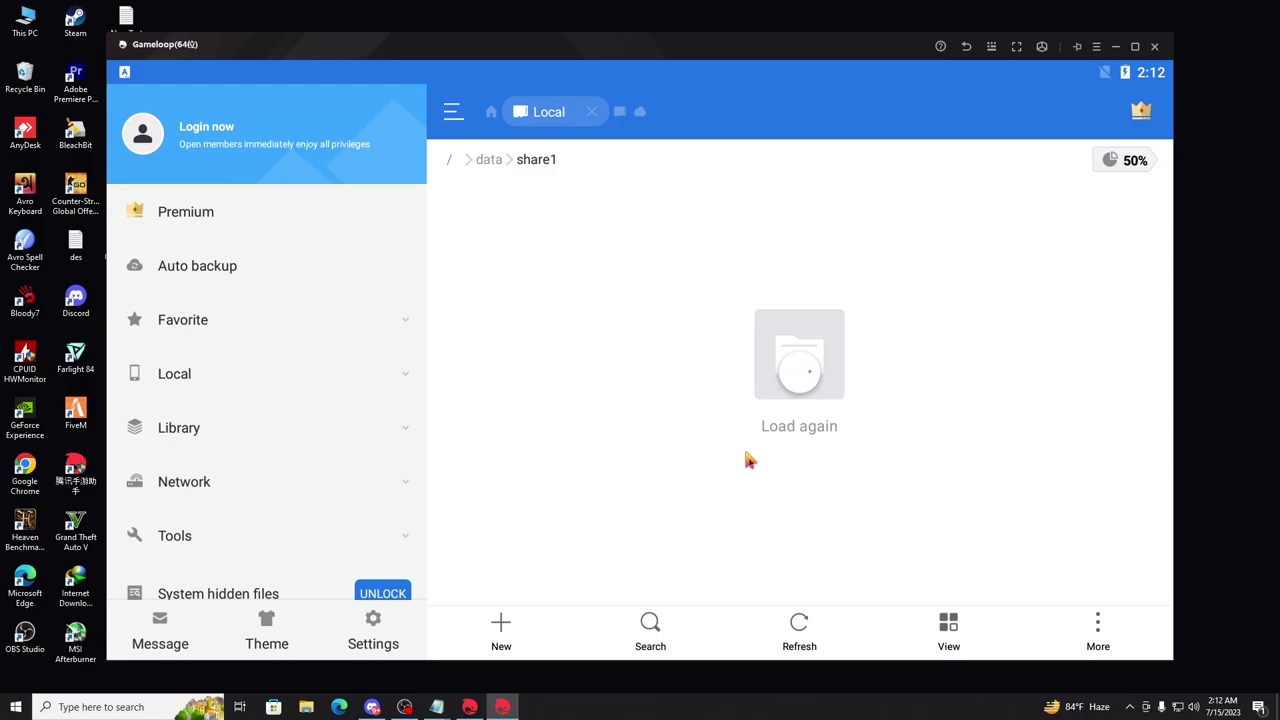
Step: Install the PUBG MOBILE apk from share1 and return to the file listing
scroll(773, 409, "down", 3)
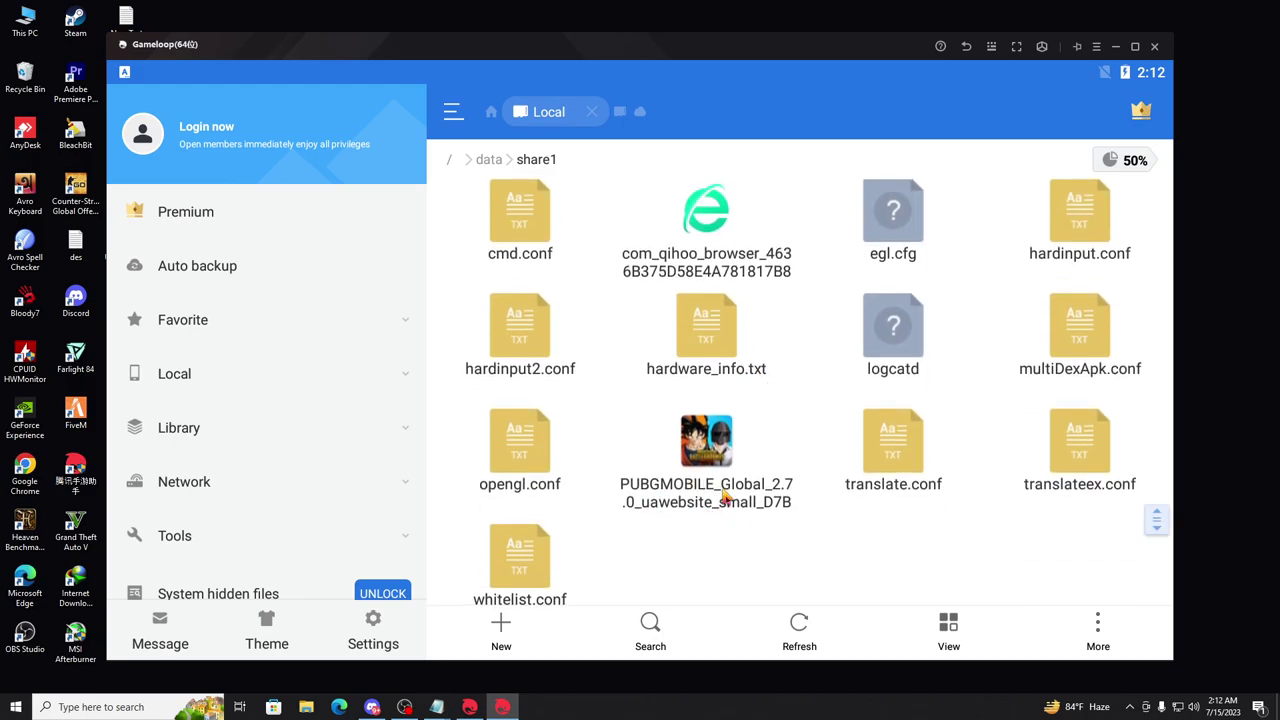
left_click(712, 445)
left_click(958, 545)
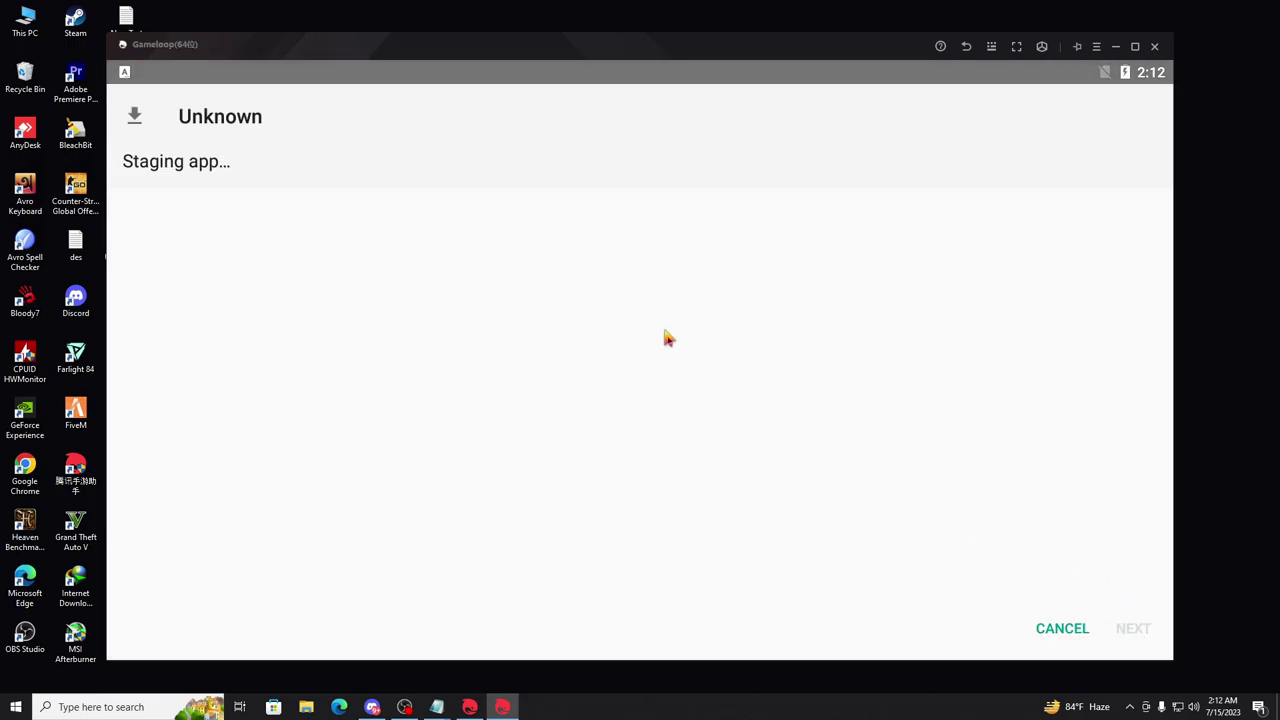
left_click(1124, 625)
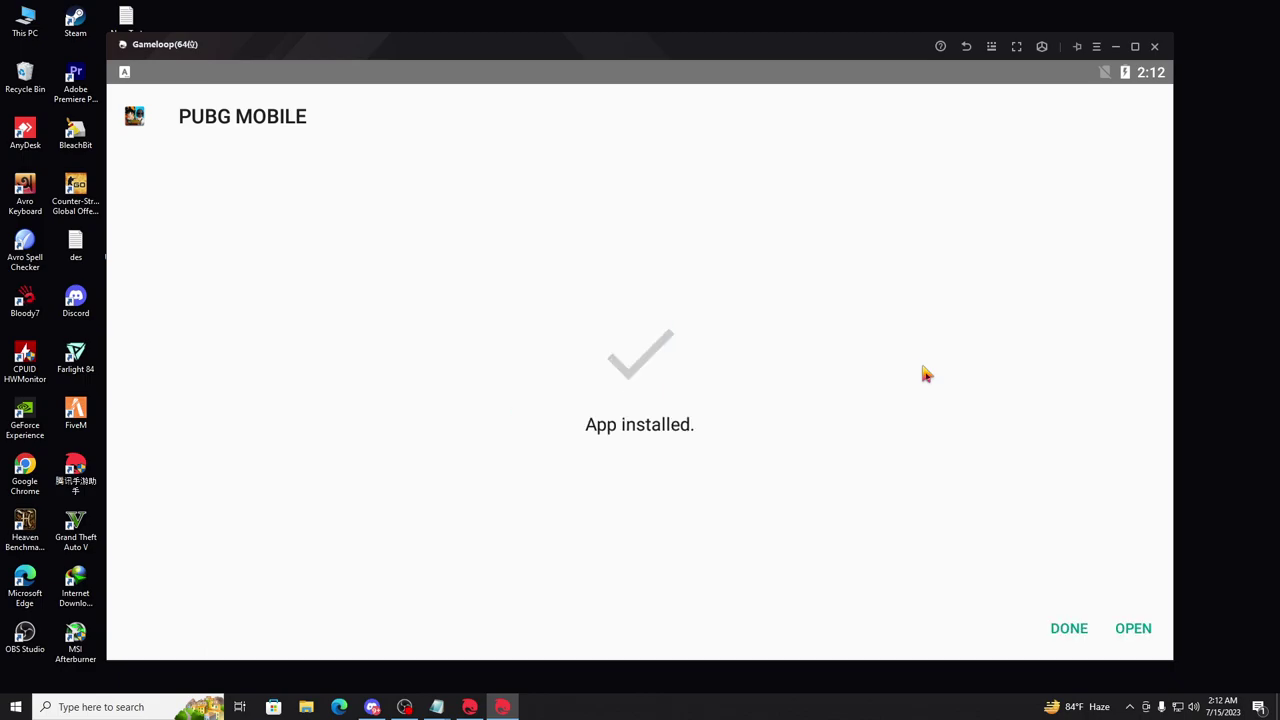
left_click(1068, 630)
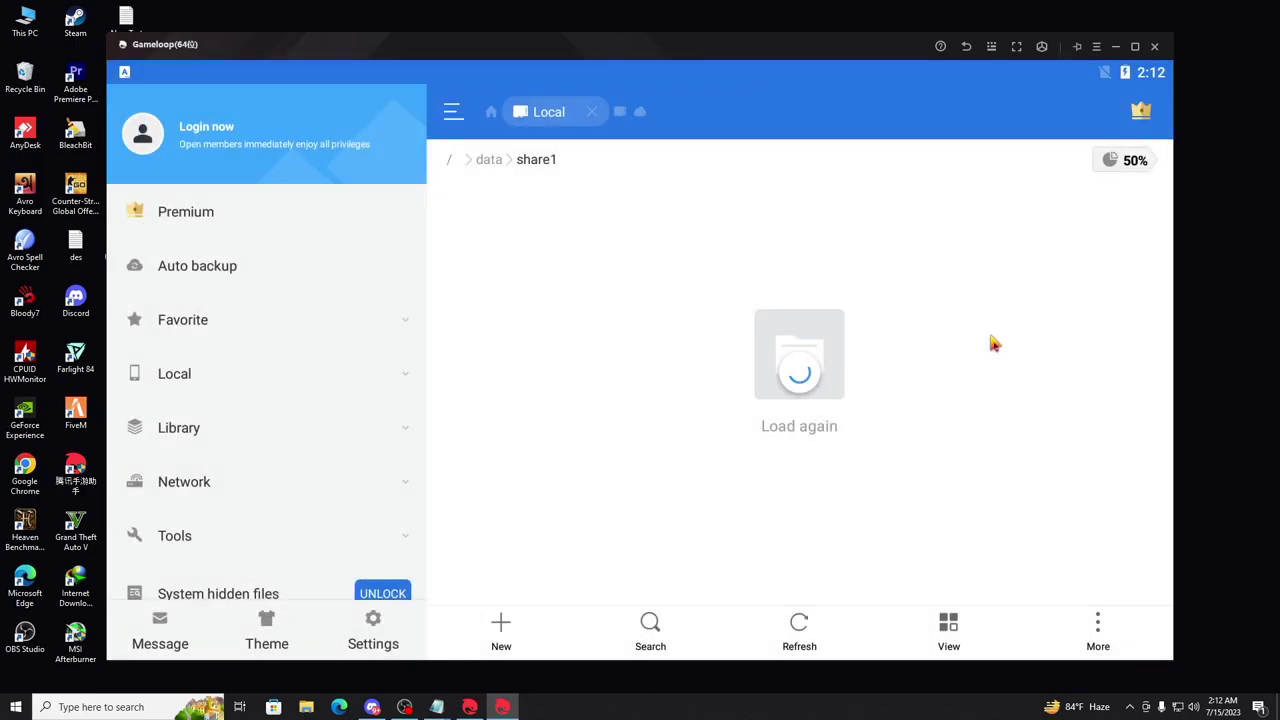
Step: Exit the Gameloop emulator, dismiss every rendering-window error, and close the Tencent window
left_click(1155, 47)
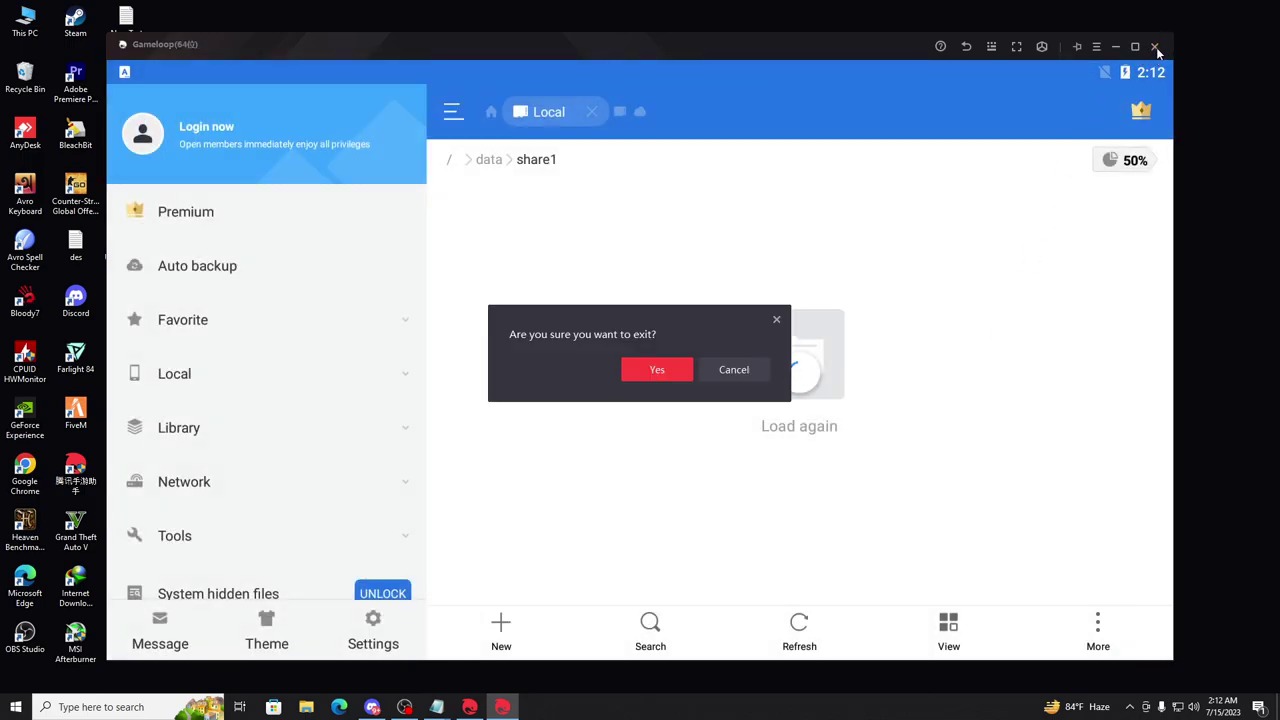
left_click(665, 371)
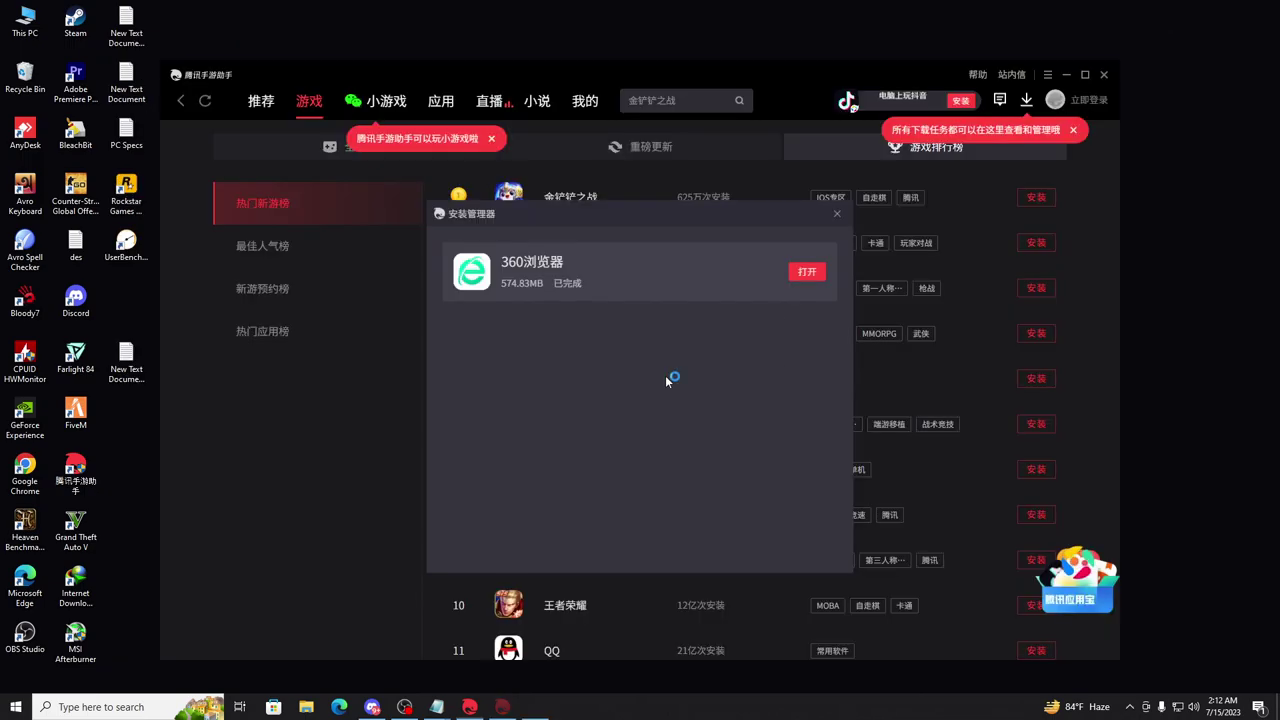
left_click(838, 218)
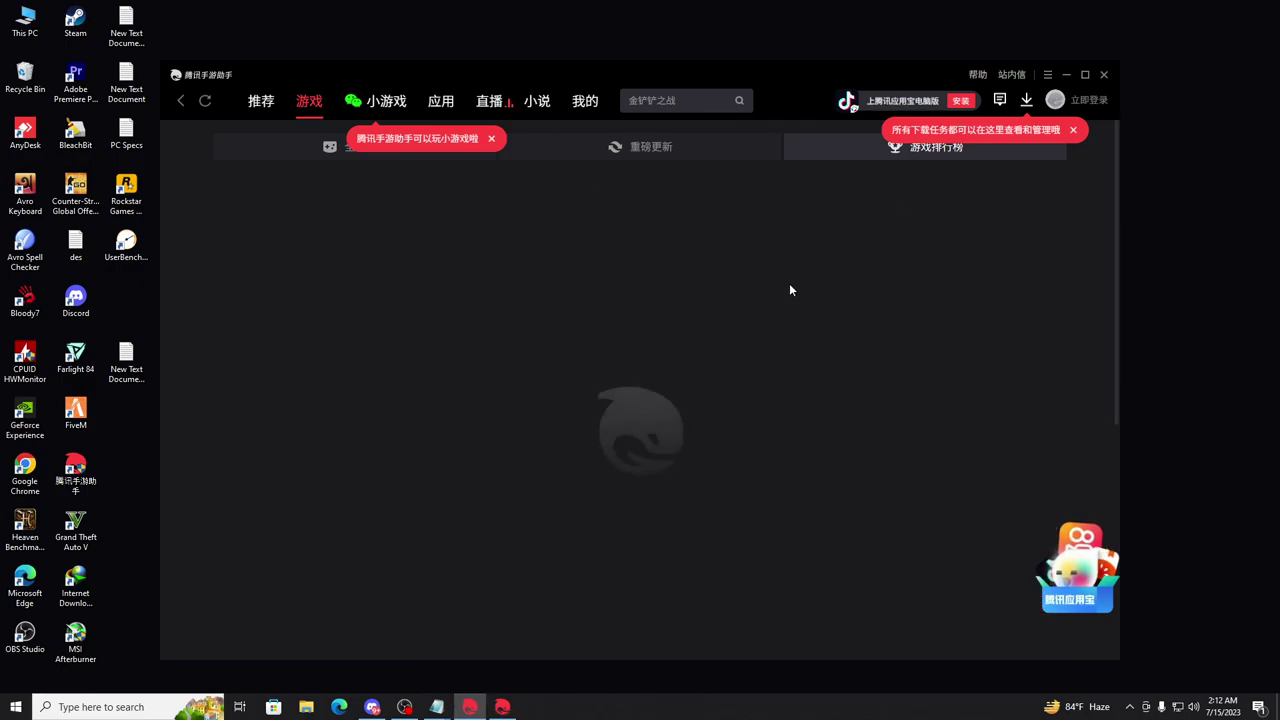
left_click(1104, 74)
left_click(738, 436)
left_click(744, 427)
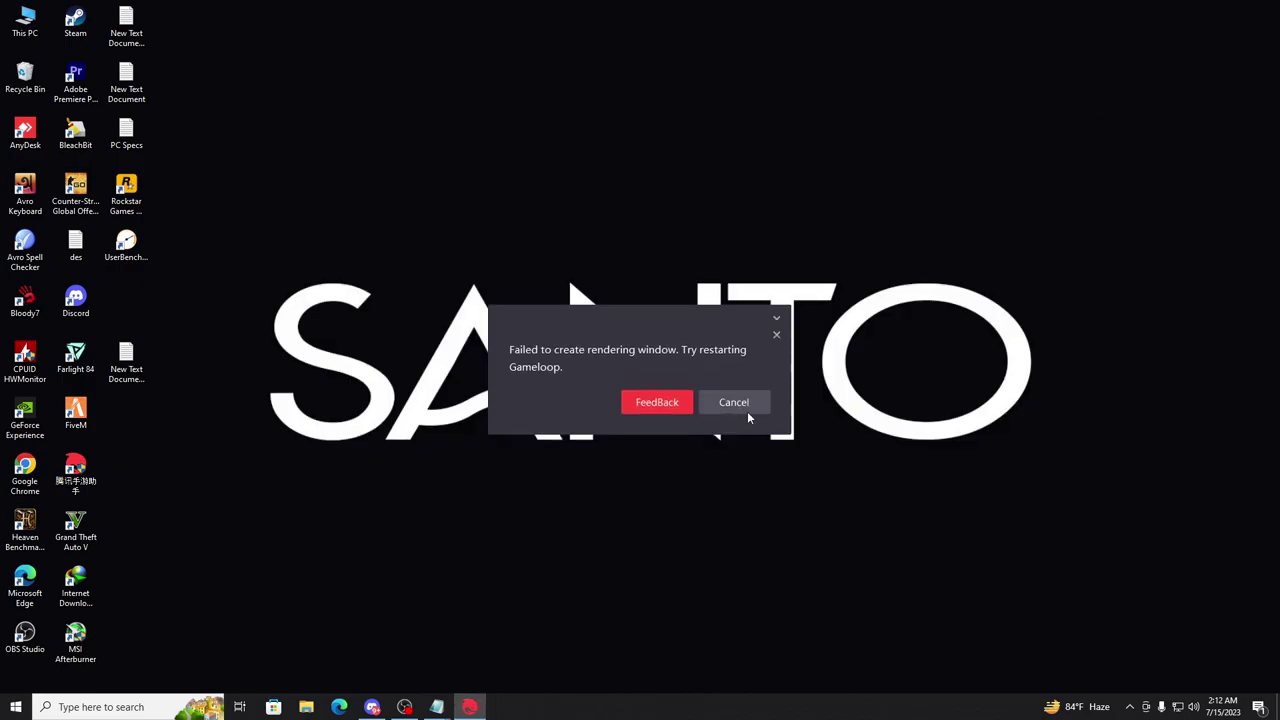
left_click(746, 410)
left_click(743, 387)
left_click(1130, 707)
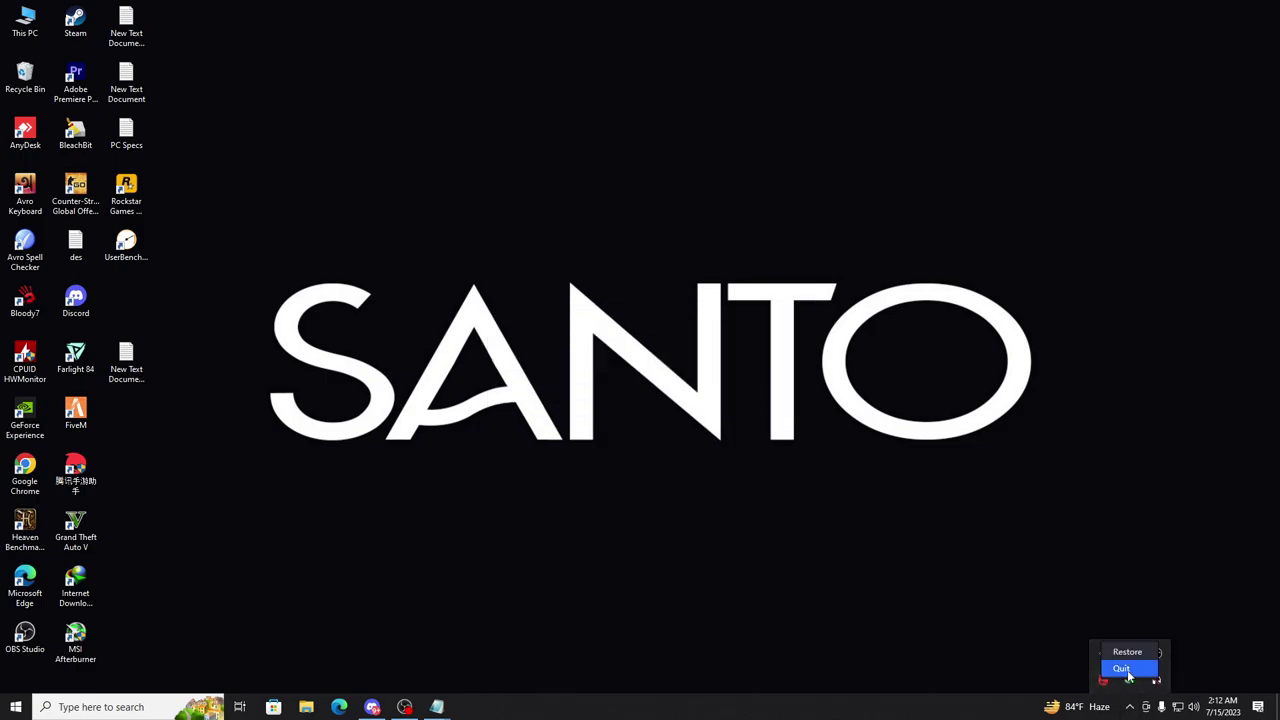
Step: Refresh the desktop and start the New > Shortcut wizard
right_click(701, 271)
left_click(752, 312)
right_click(346, 170)
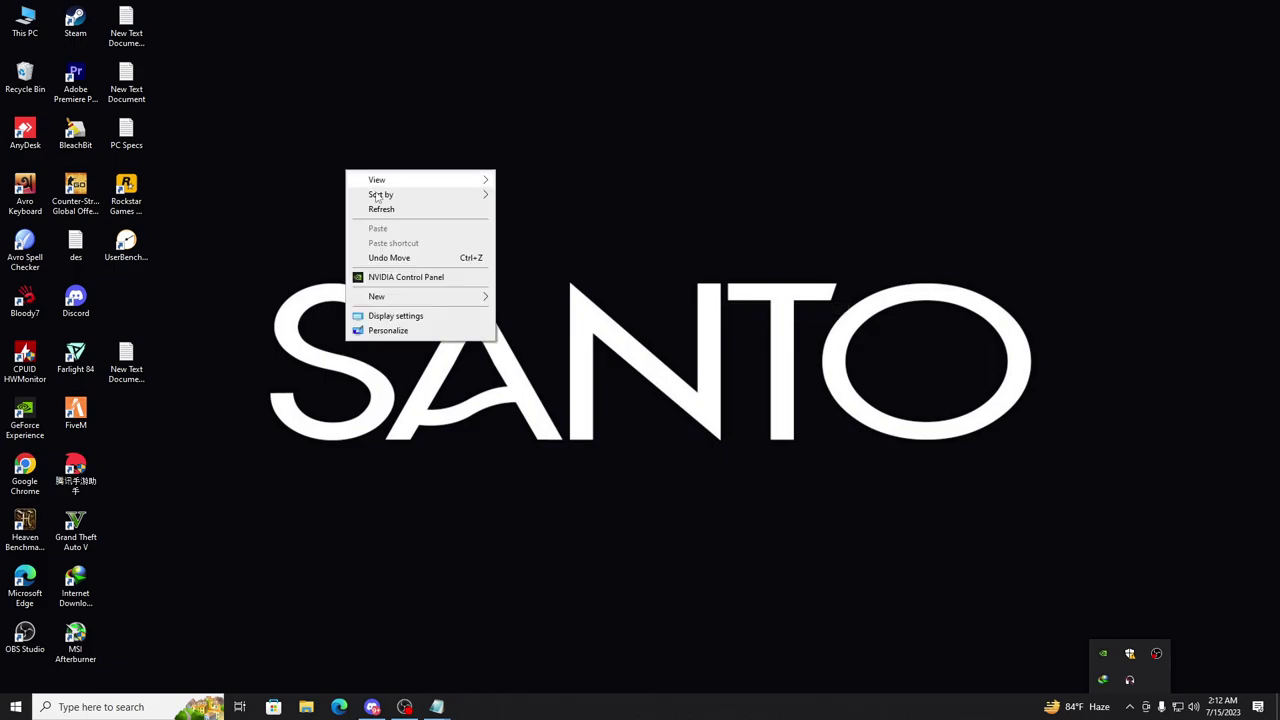
mouse_move(444, 300)
left_click(520, 316)
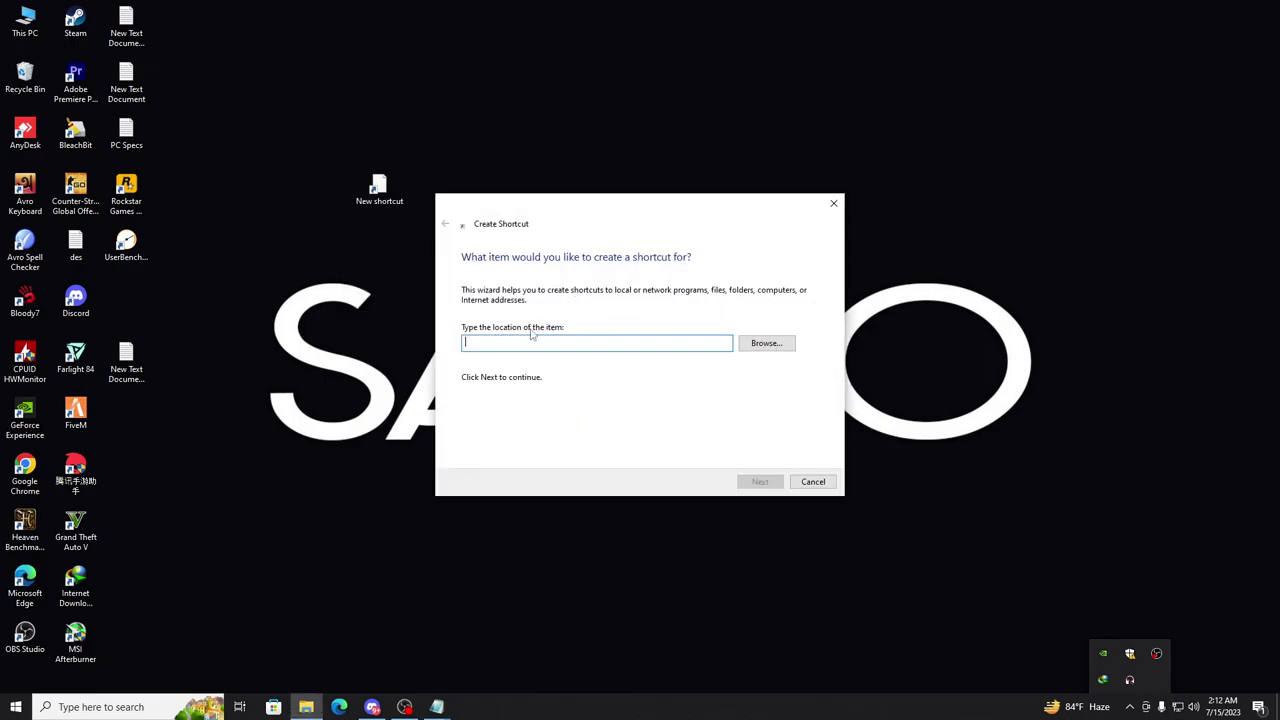
Step: Browse the file picker through This PC and Local Disk (C:) into Program Files
left_click(762, 343)
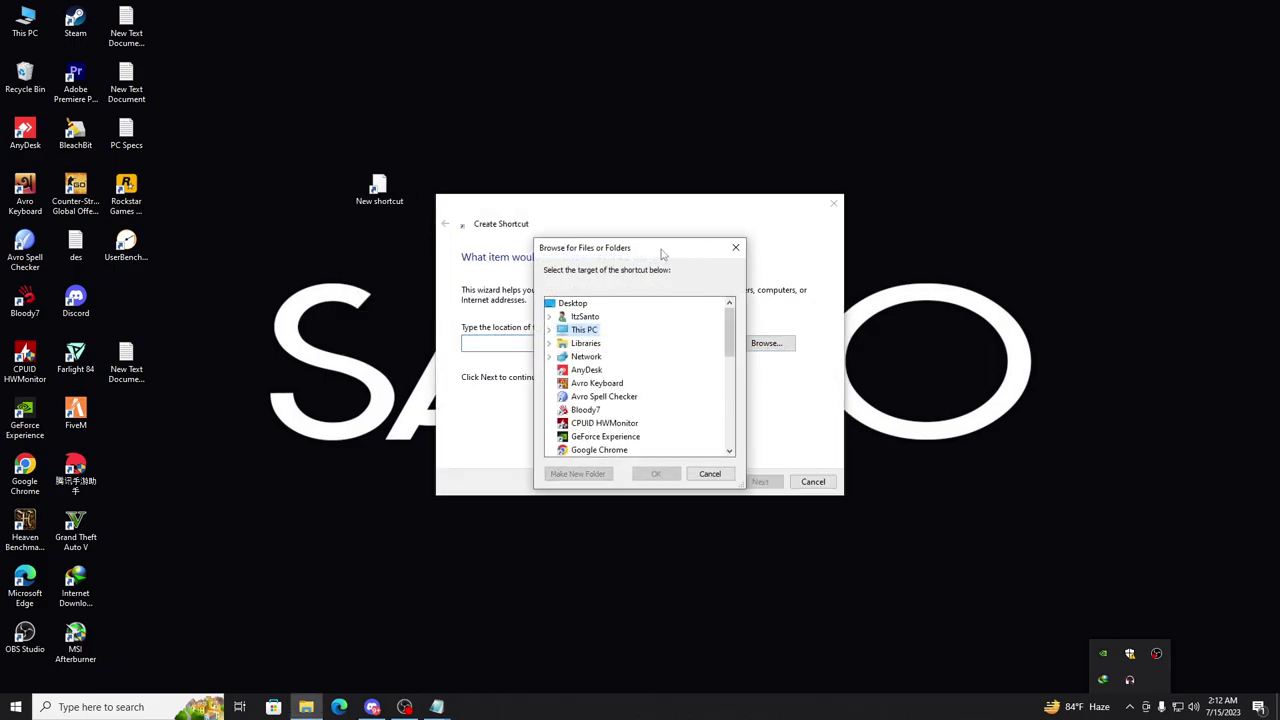
double_click(584, 299)
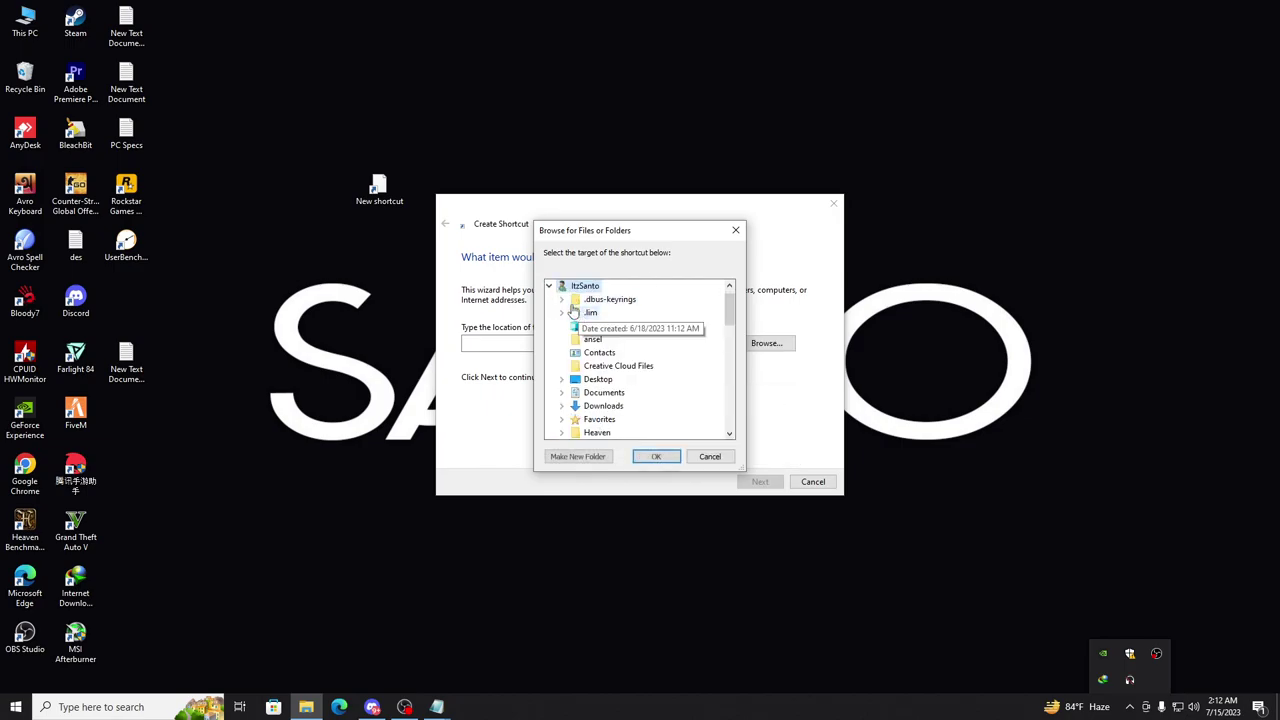
scroll(580, 370, "down", 10)
double_click(584, 418)
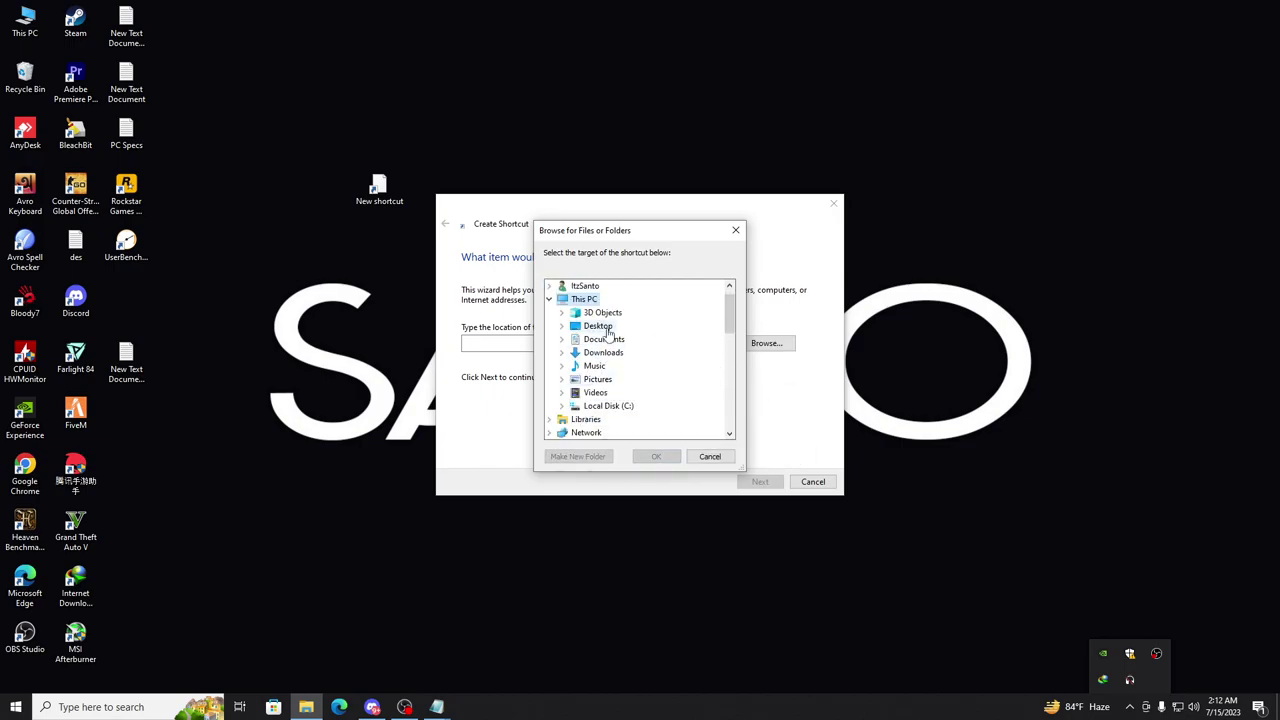
scroll(595, 380, "down", 2)
double_click(608, 366)
scroll(617, 343, "down", 1)
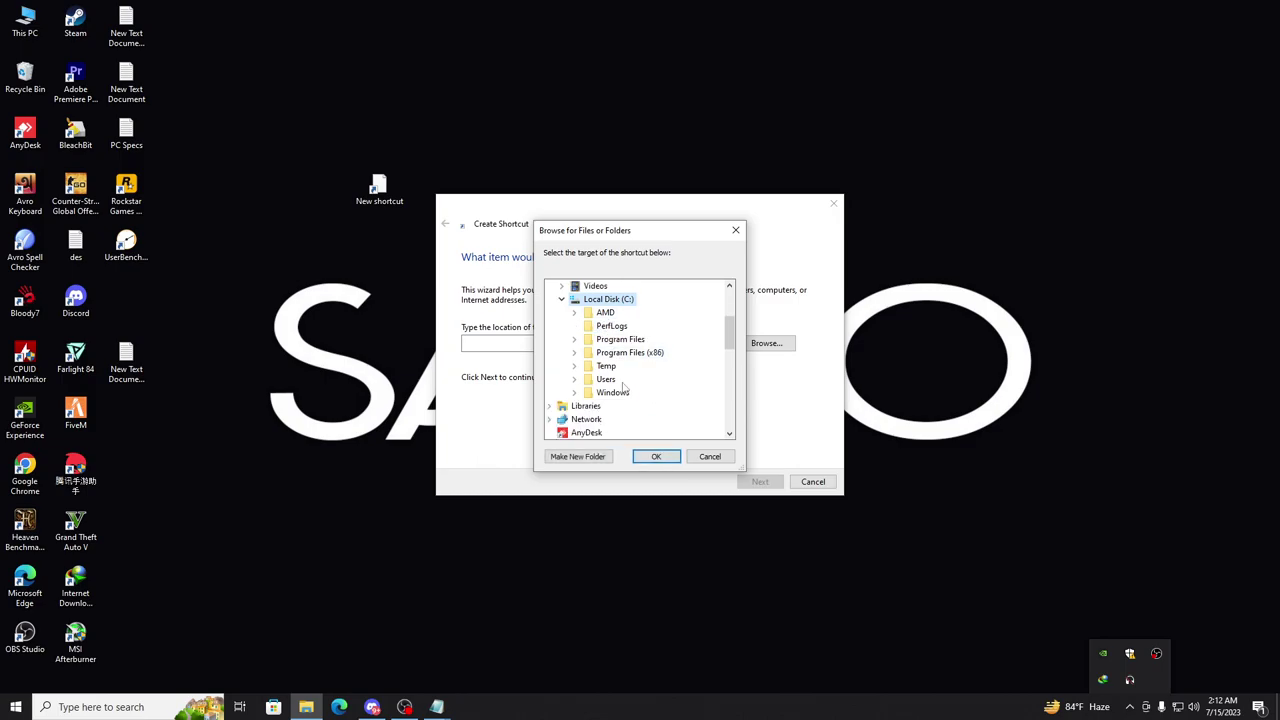
double_click(618, 341)
scroll(622, 370, "down", 5)
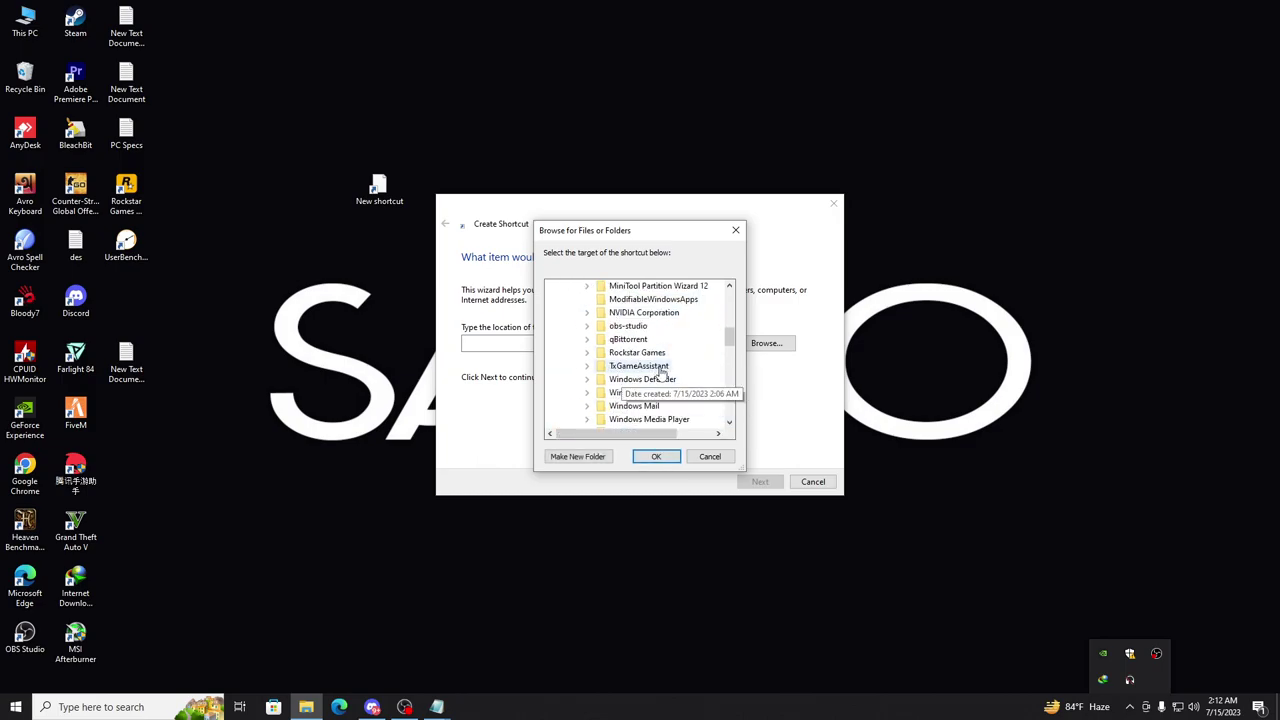
Step: Select C:\Program Files\TxGameAssistant\AppMarket\AppMarket.exe as the shortcut target
left_click(589, 368)
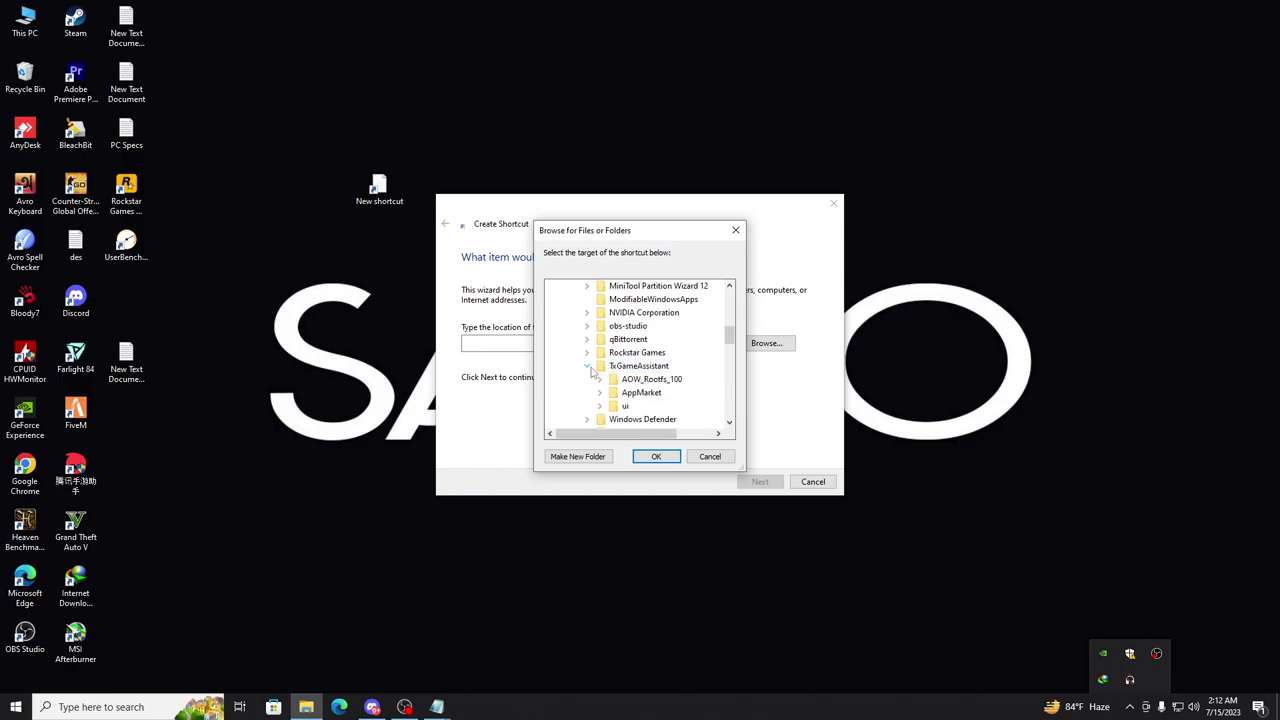
scroll(615, 368, "down", 1)
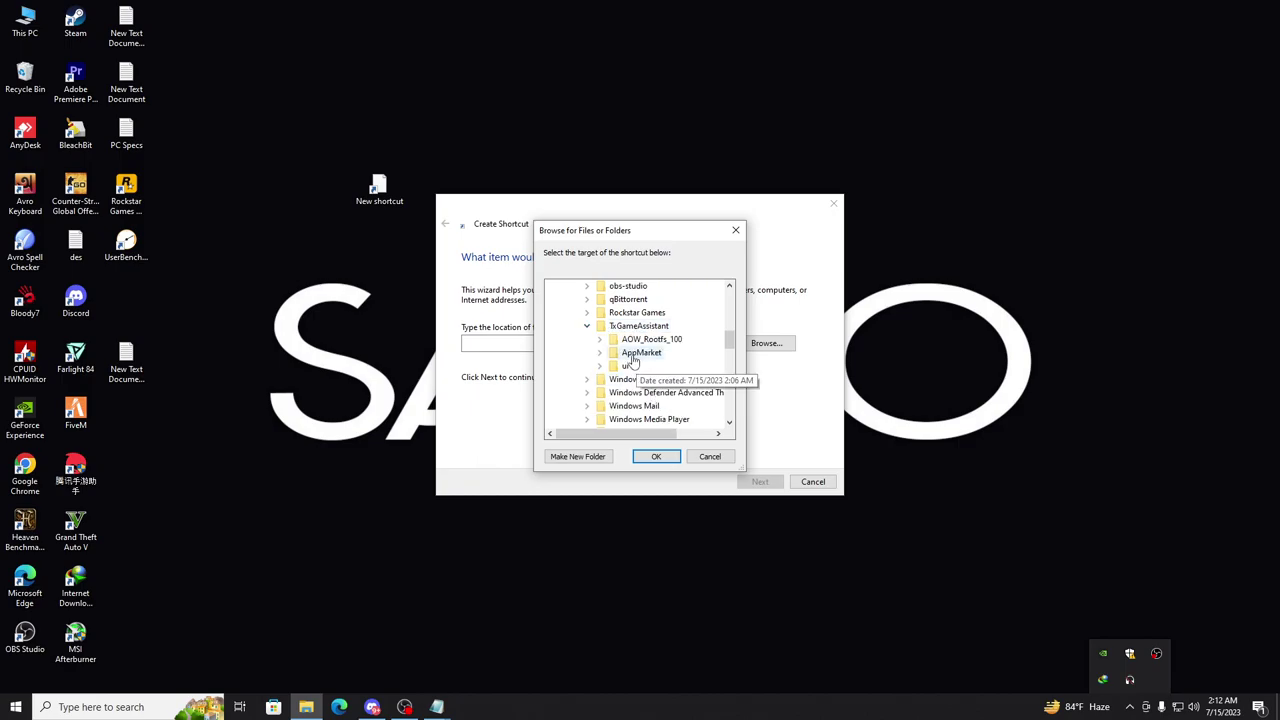
double_click(632, 355)
scroll(655, 357, "down", 10)
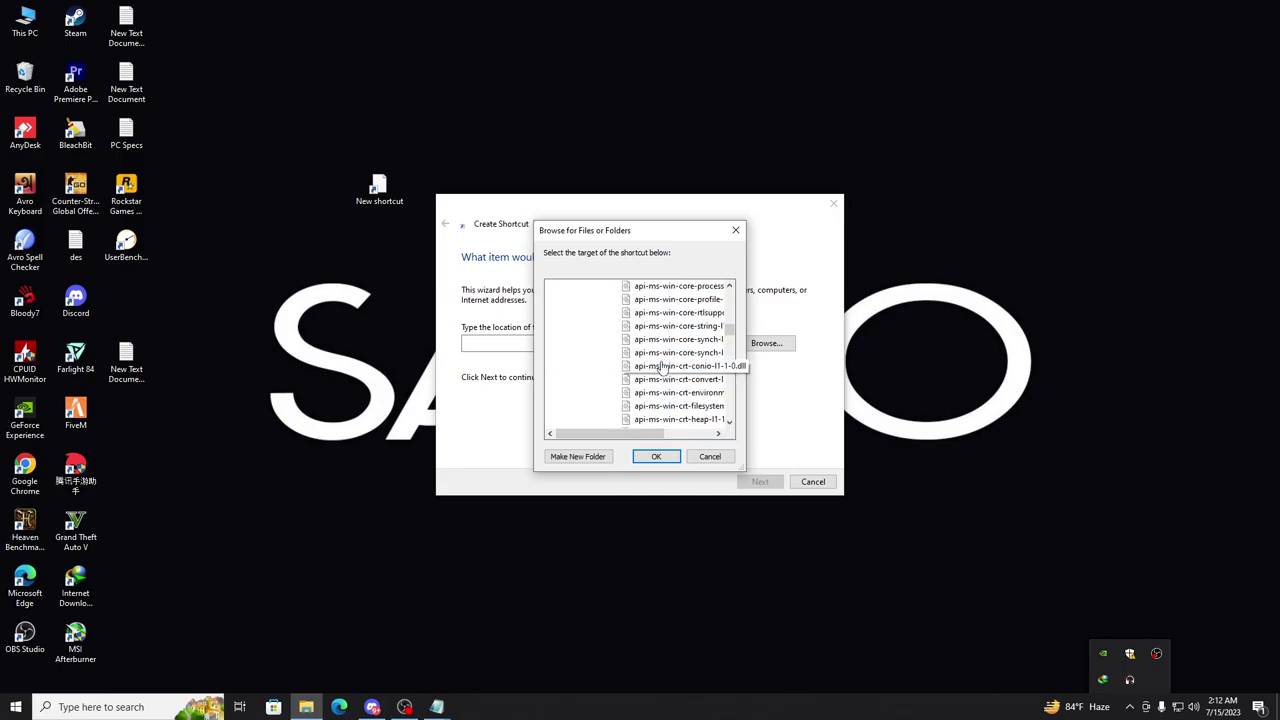
scroll(660, 368, "down", 6)
left_click(655, 381)
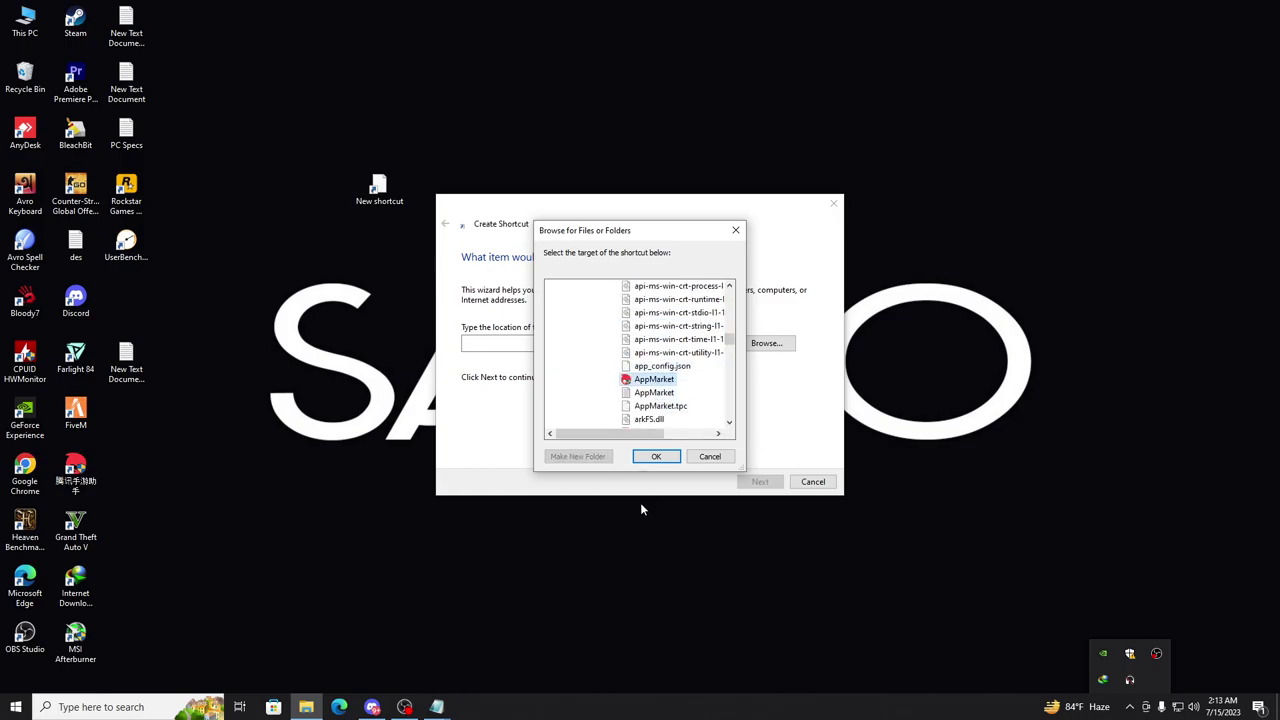
left_click(656, 458)
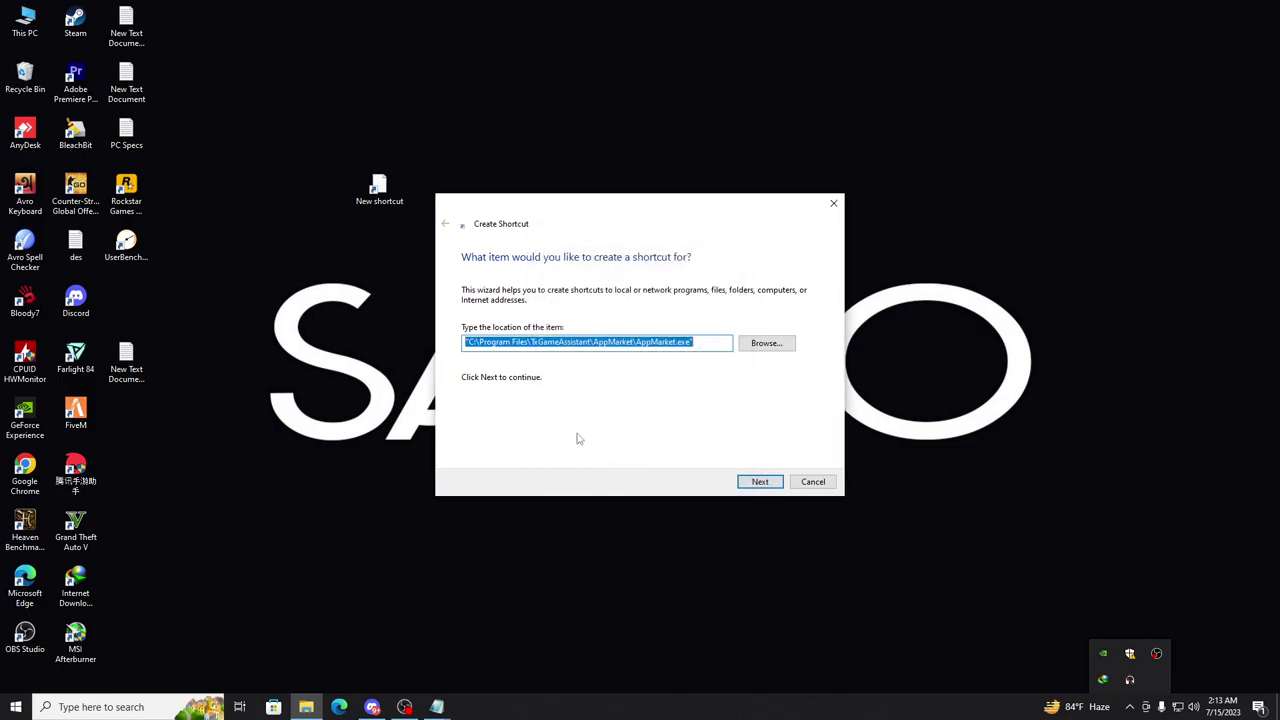
Step: Name the shortcut PUBG MOBILE and finish the wizard
left_click(760, 483)
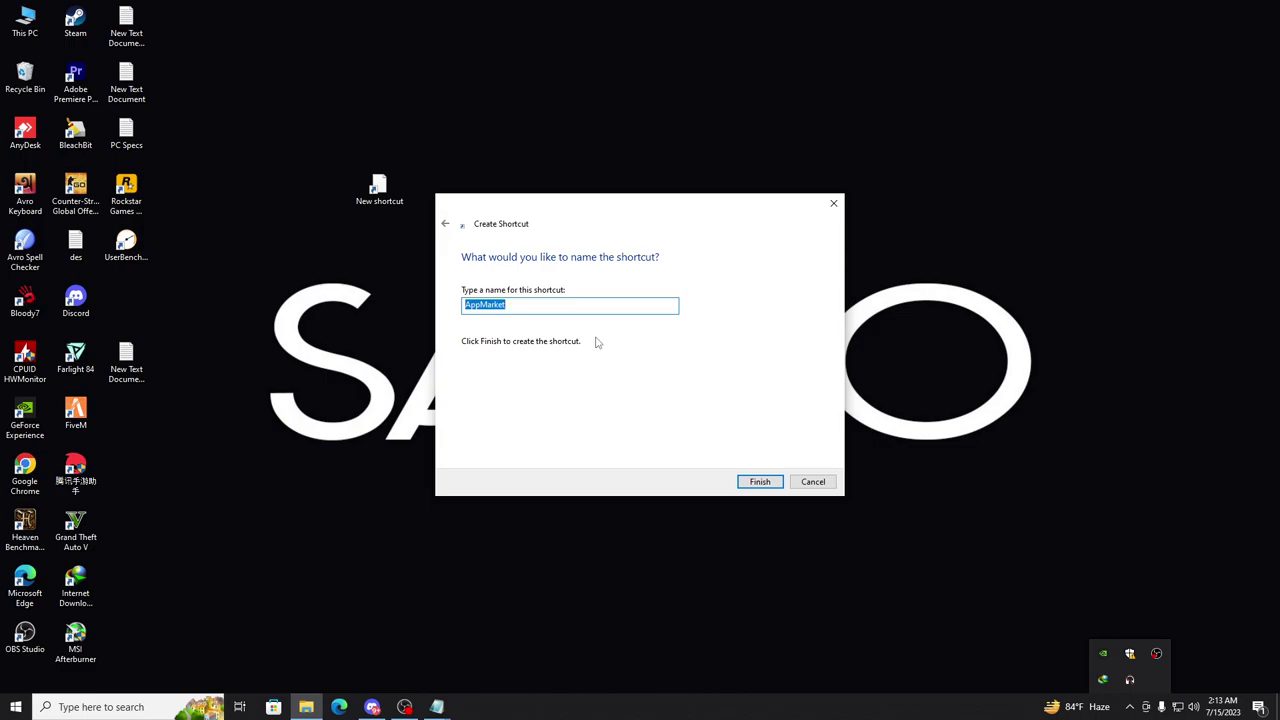
type("PUBG MOBILE")
left_click(757, 486)
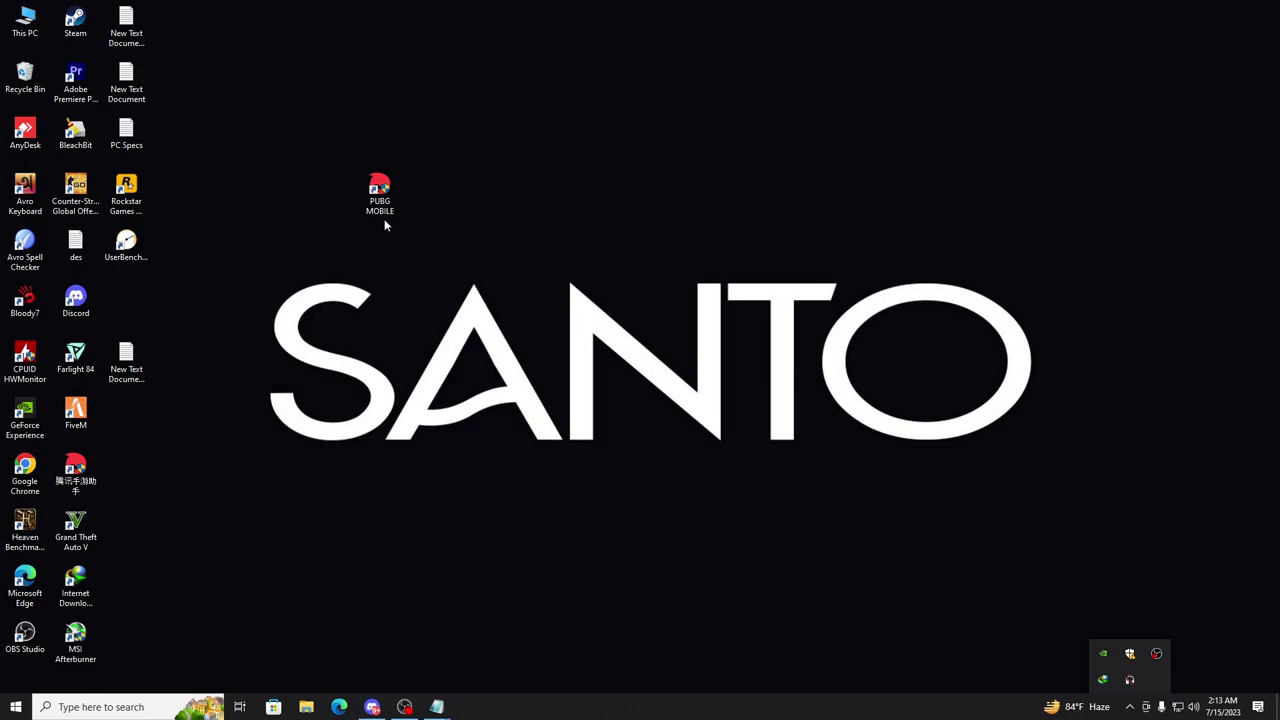
Step: Copy the -startpkg "com.tencent.ig" -from DesktopLink line from the Notepad file
double_click(130, 368)
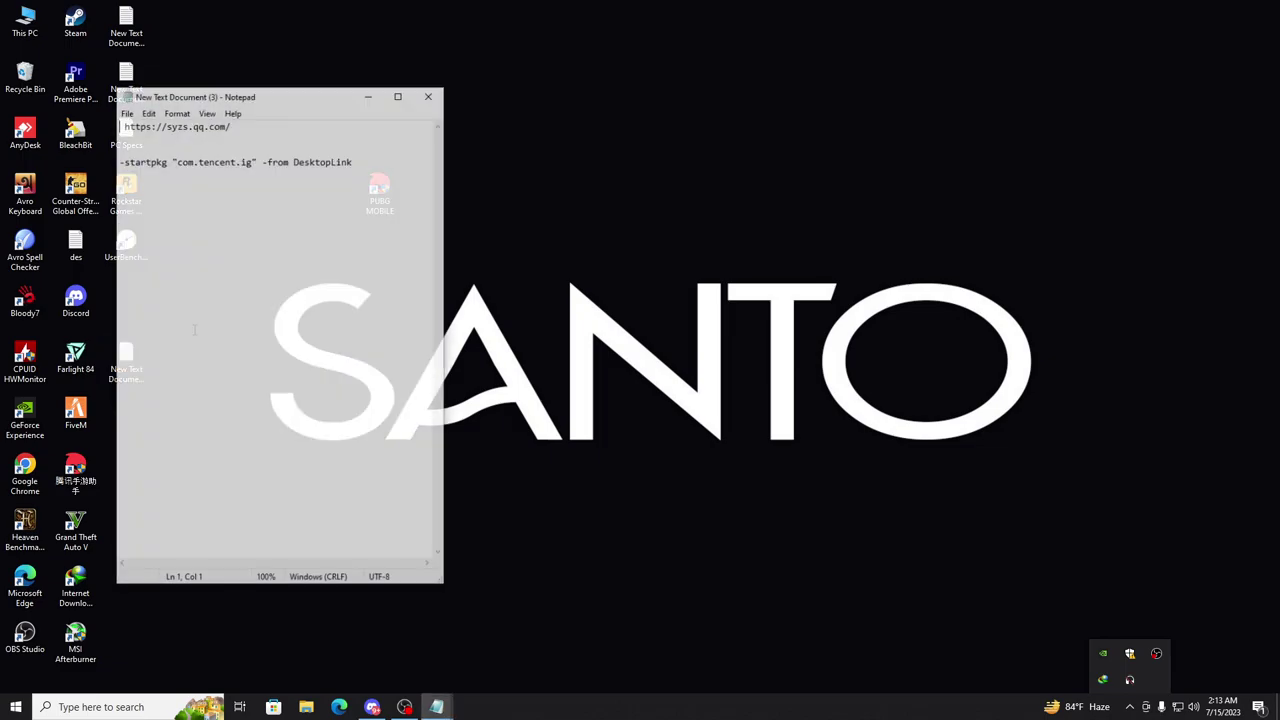
left_click_drag(354, 163, 117, 172)
key("ctrl+c")
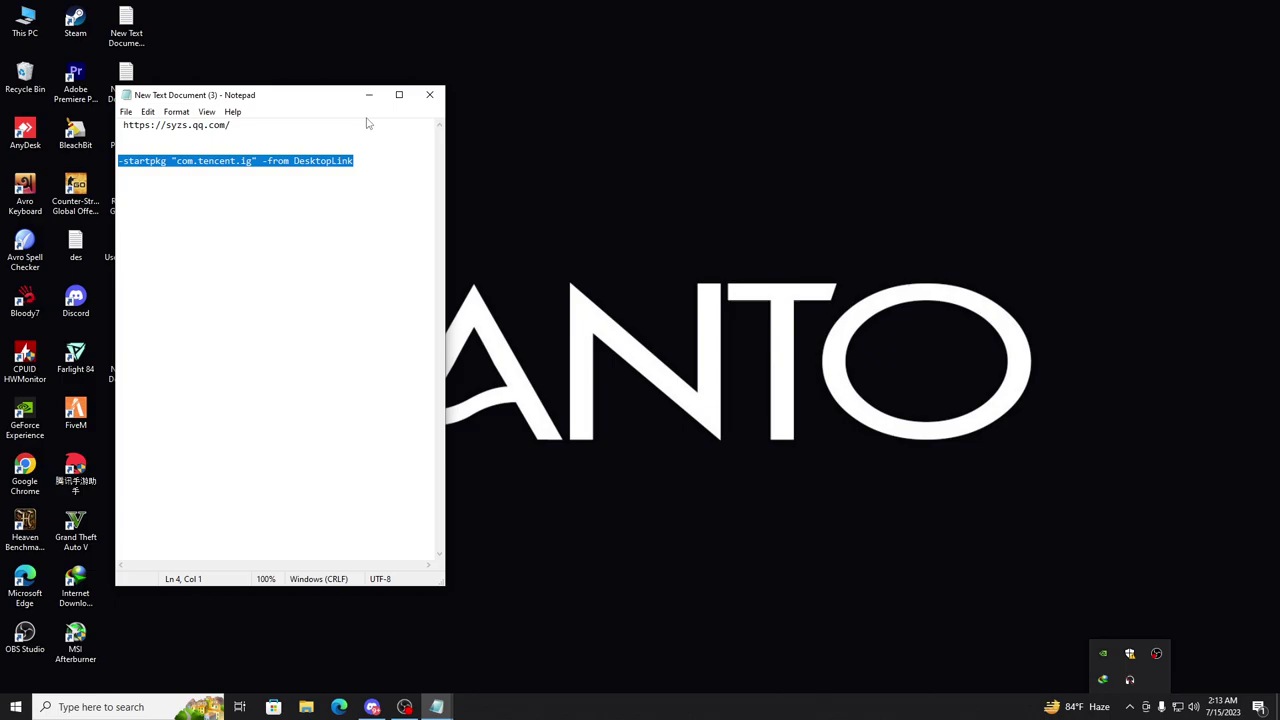
left_click(430, 94)
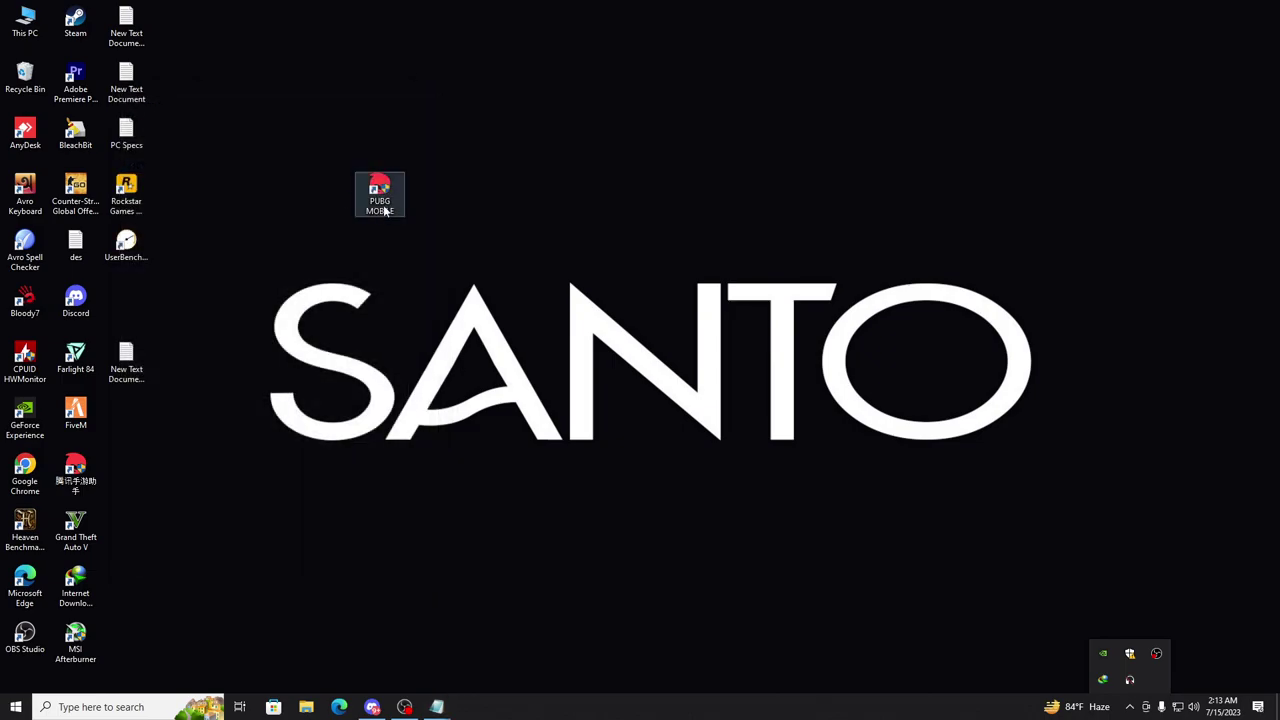
Step: Append the copied arguments to the end of the PUBG MOBILE shortcut's Target and apply
right_click(384, 210)
left_click(432, 506)
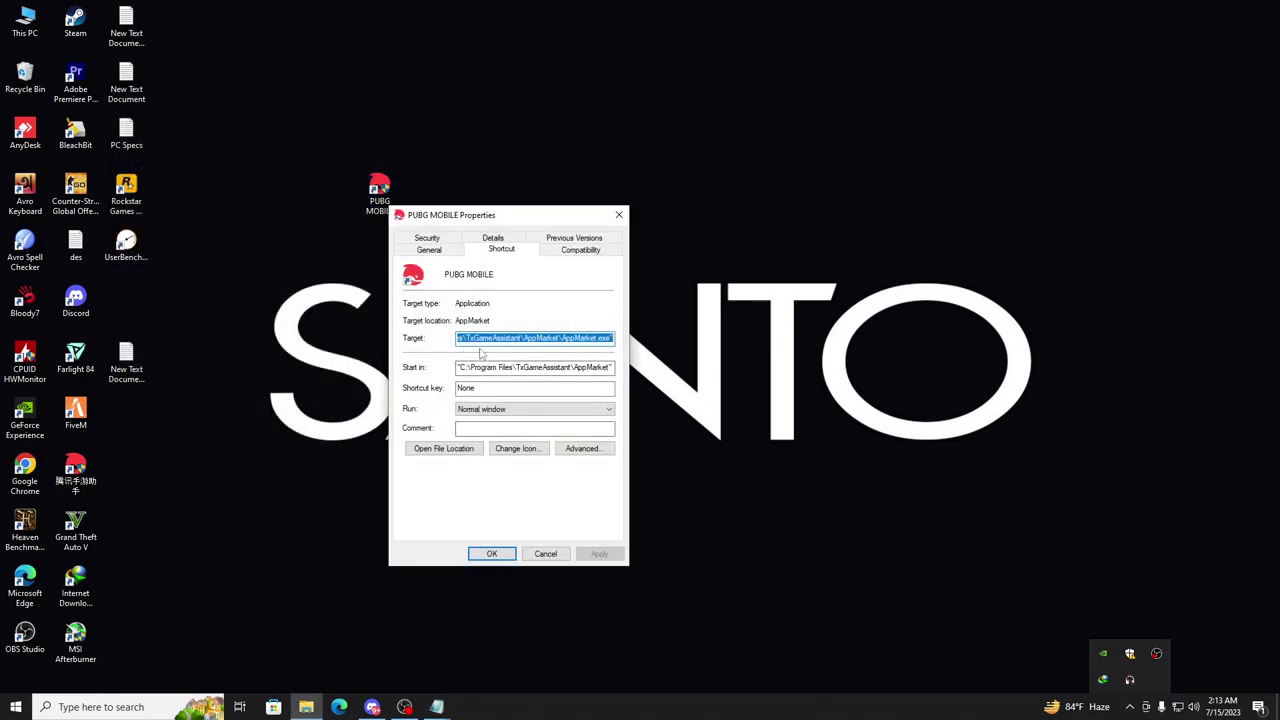
key("End")
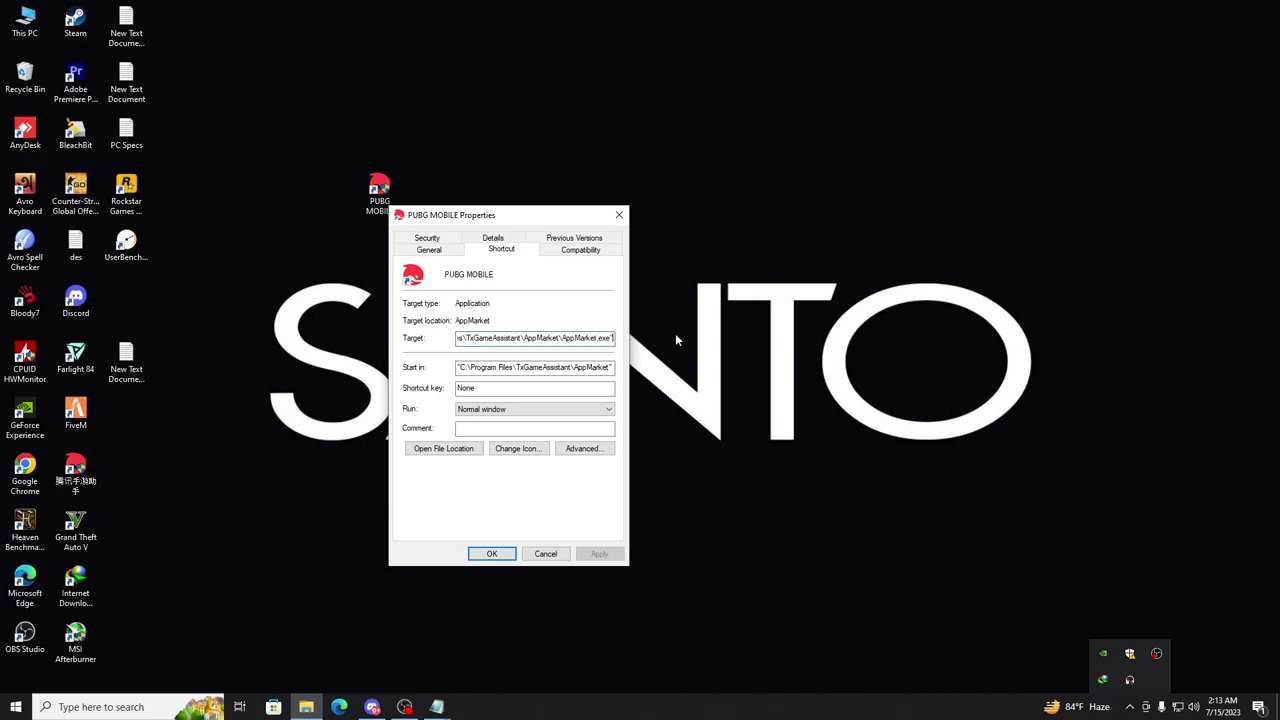
key("ctrl+v")
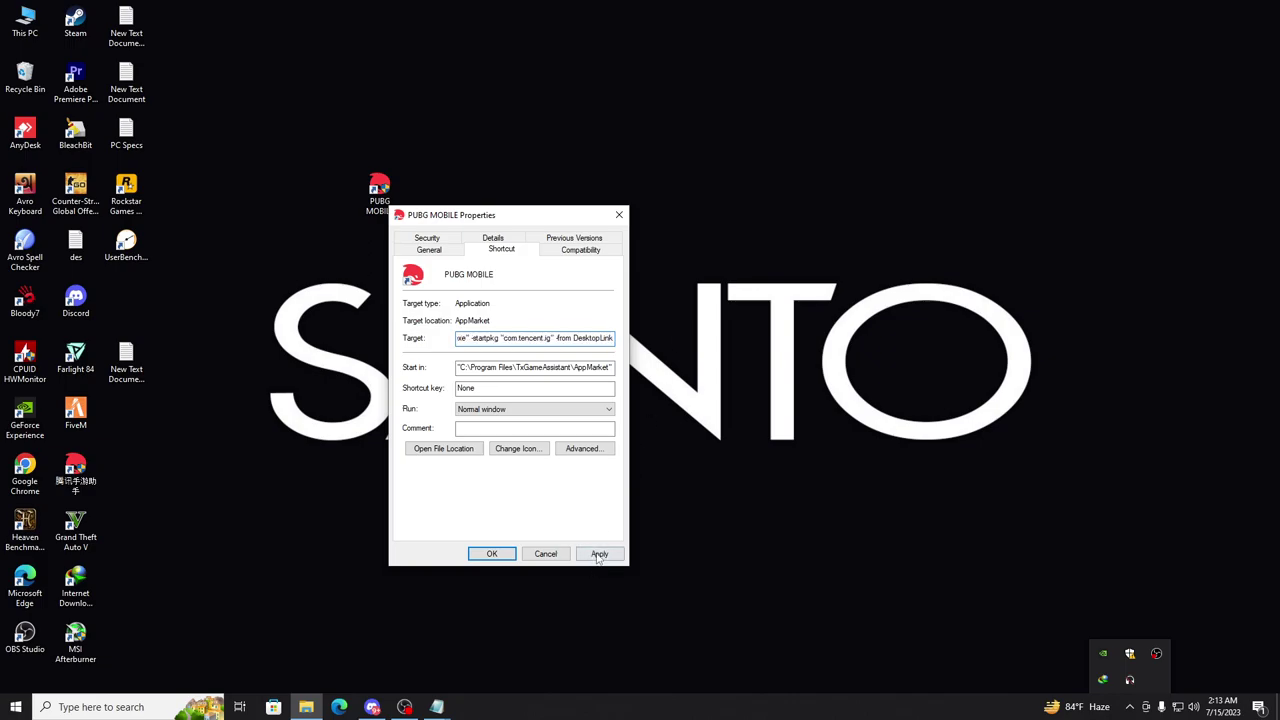
left_click(597, 558)
Step: Close the shortcut properties and open the TxGameAssistant ui folder from the shortcut's file location
left_click(489, 553)
right_click(592, 263)
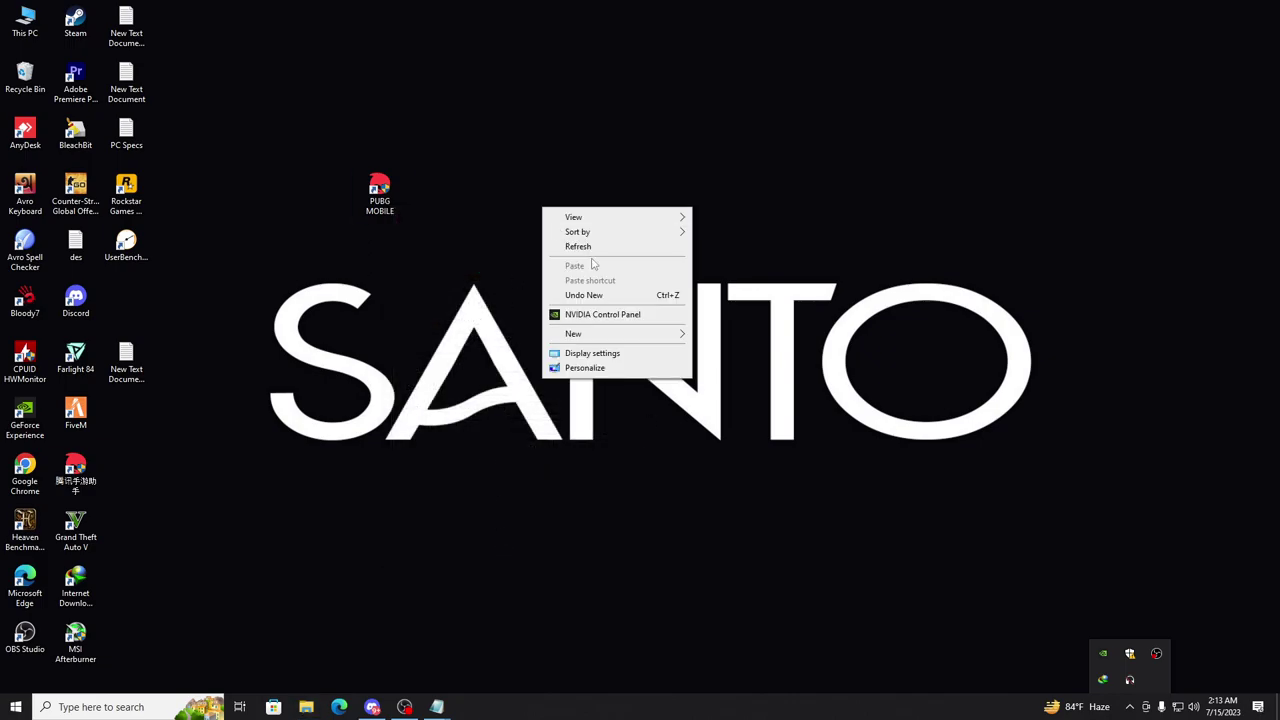
left_click(578, 246)
right_click(372, 201)
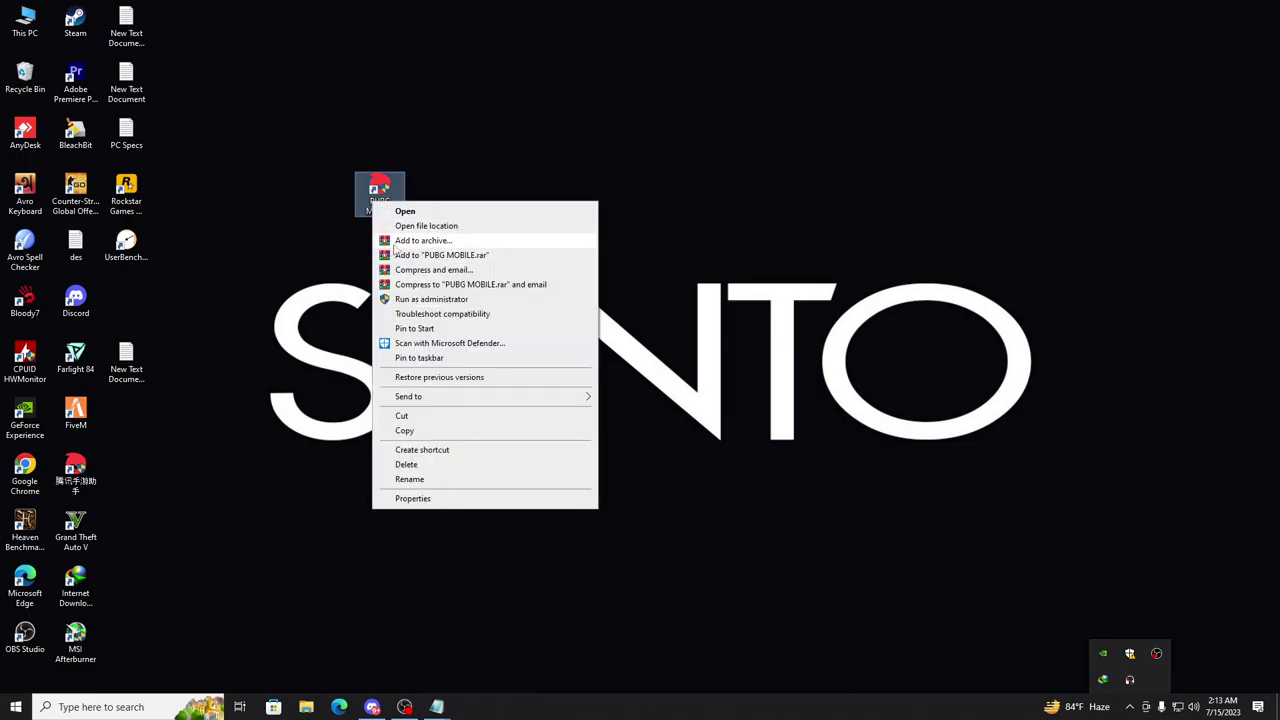
left_click(449, 228)
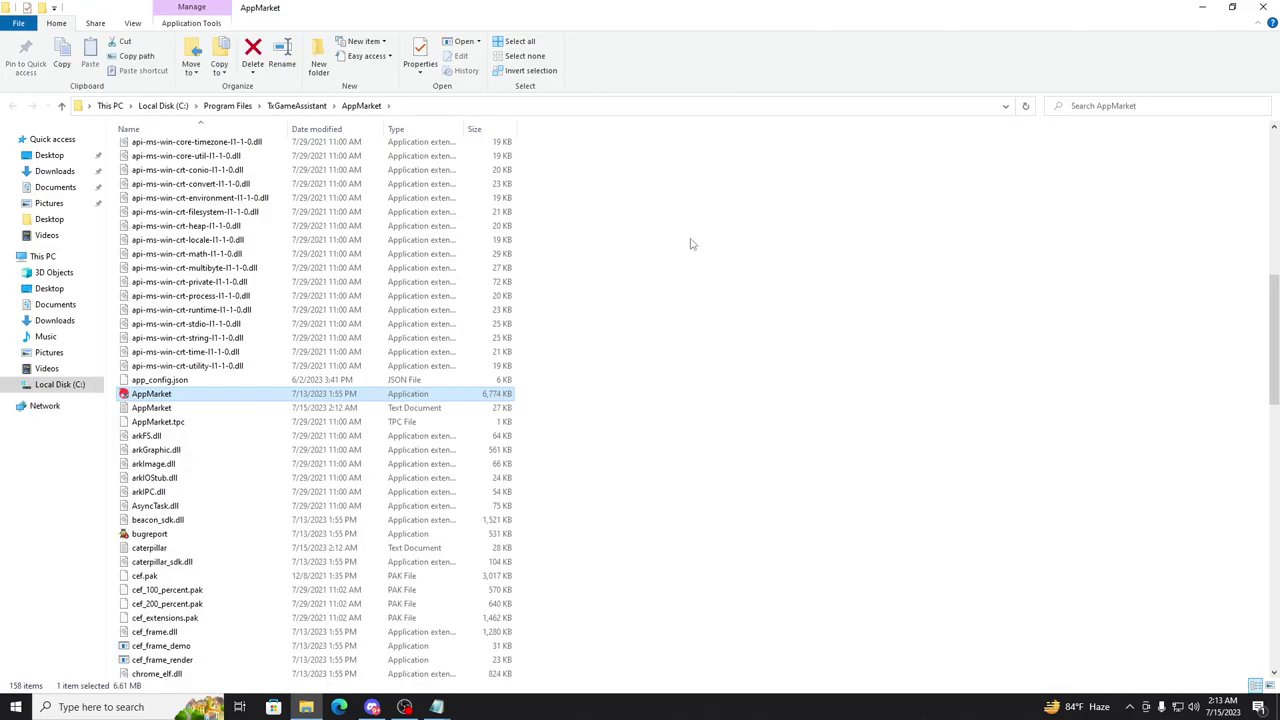
left_click(310, 106)
double_click(150, 180)
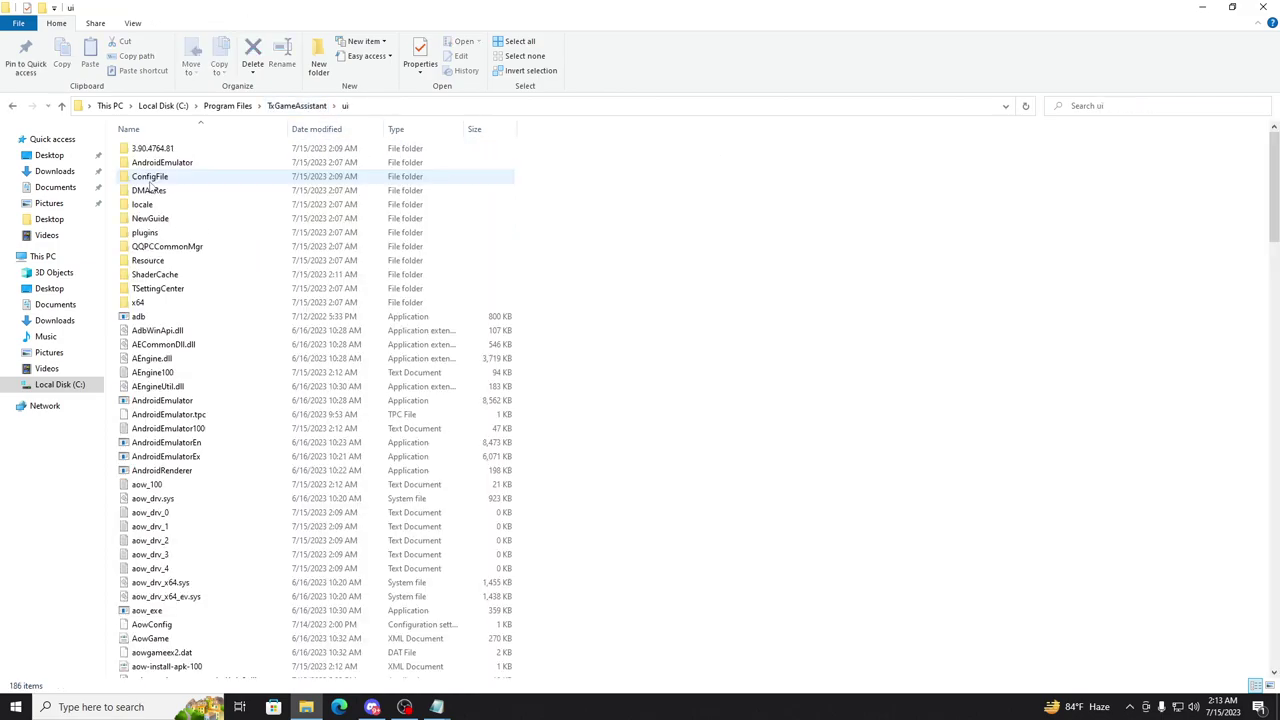
Step: Duplicate AndroidEmulator in the ui folder, granting admin permission
right_click(172, 401)
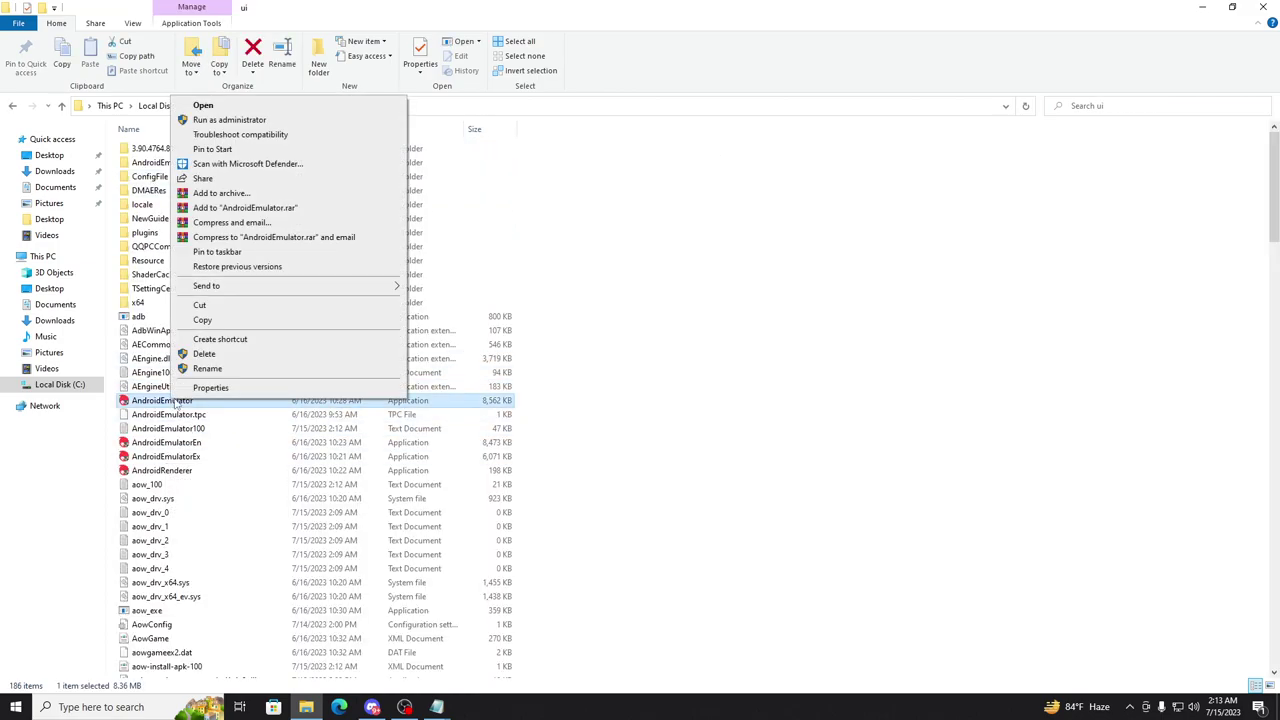
left_click(205, 319)
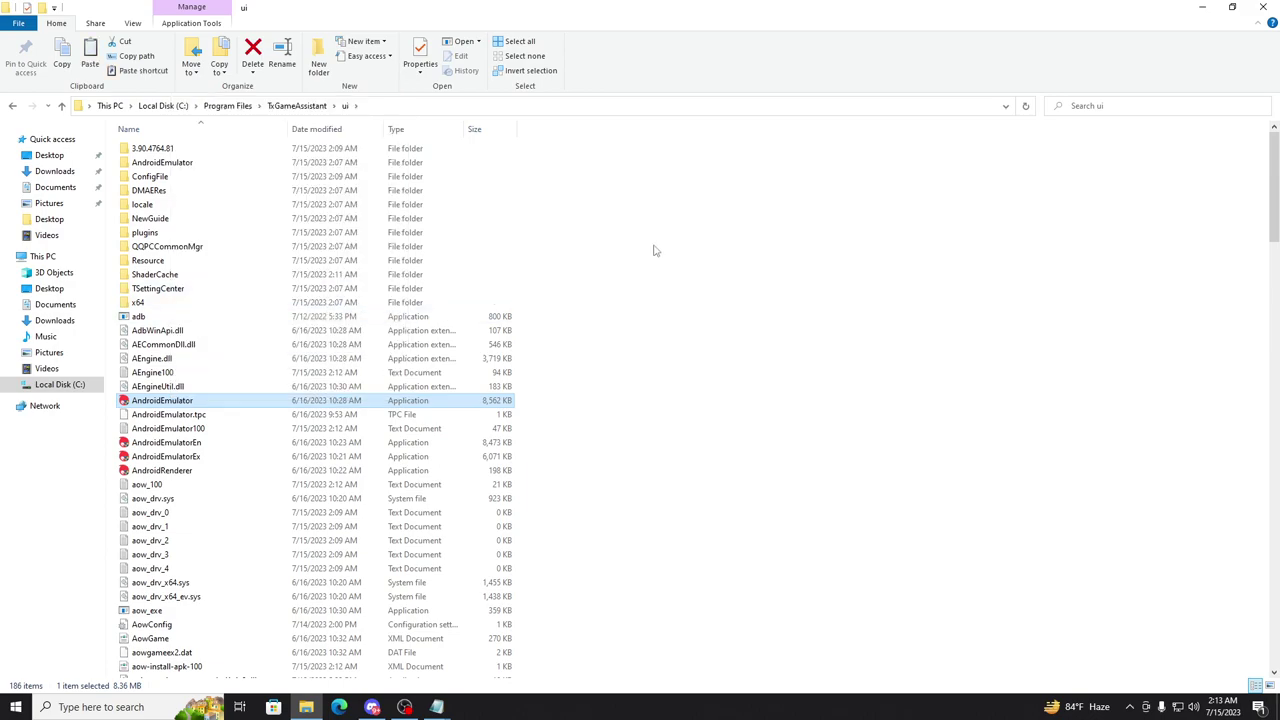
right_click(654, 251)
left_click(711, 340)
left_click(585, 262)
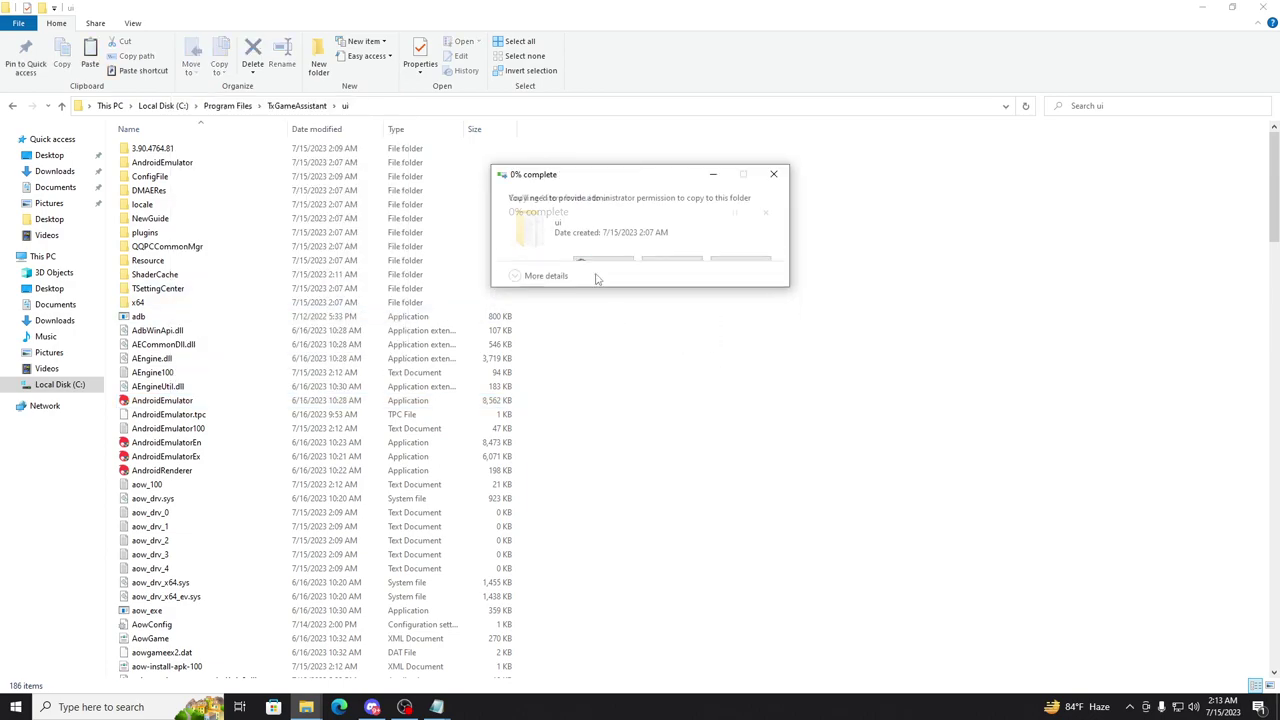
Step: Rename AndroidEmulatorEn to AndroidEmulatorEn1
right_click(166, 462)
left_click(195, 426)
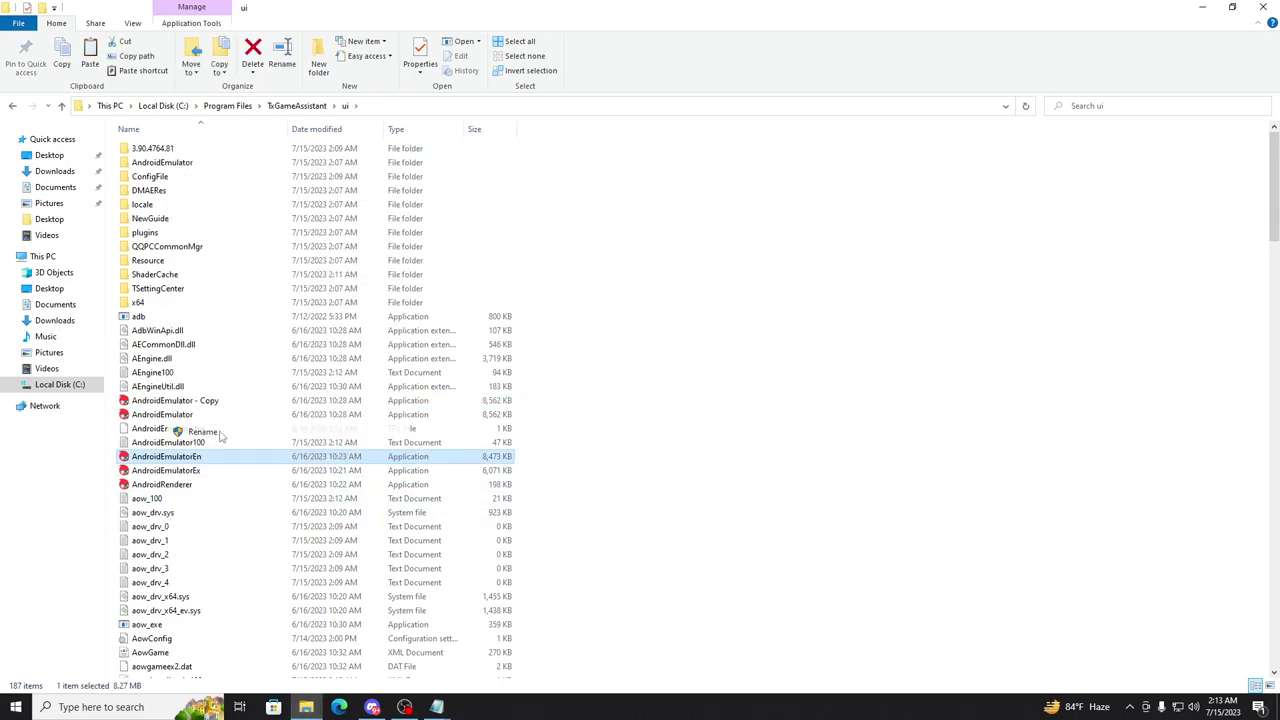
left_click(213, 456)
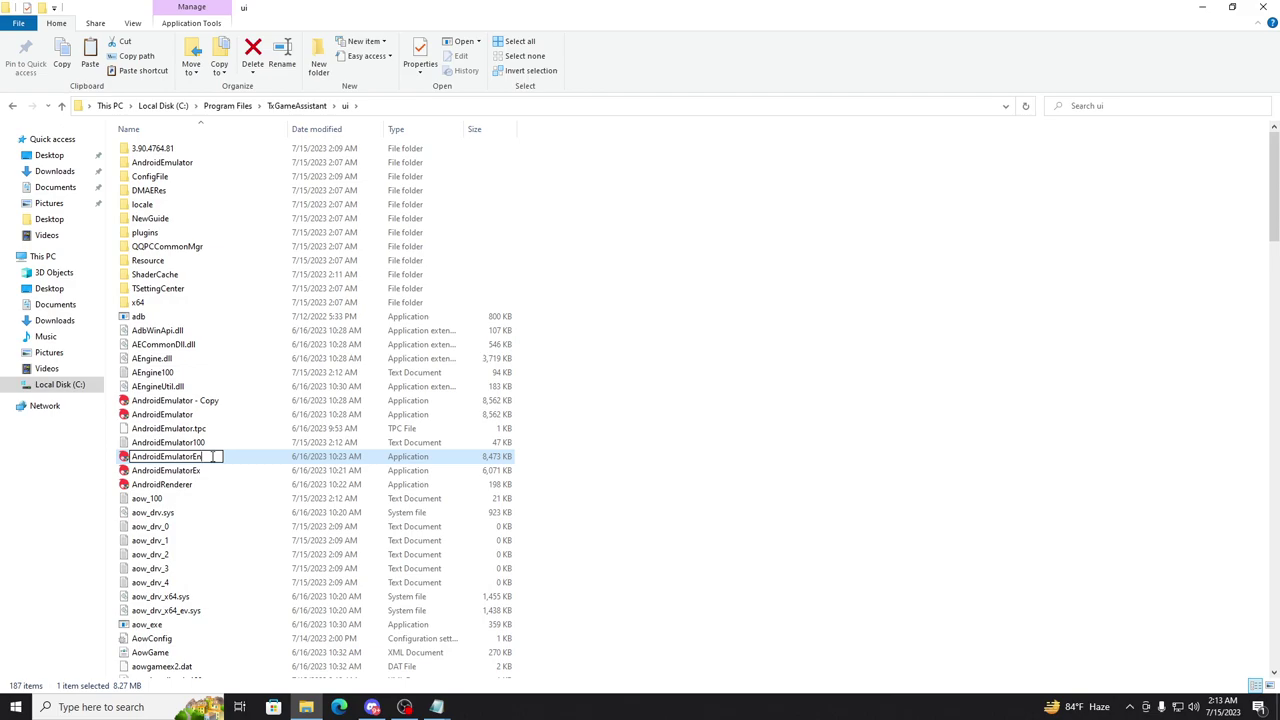
type("1")
left_click(757, 449)
left_click(734, 451)
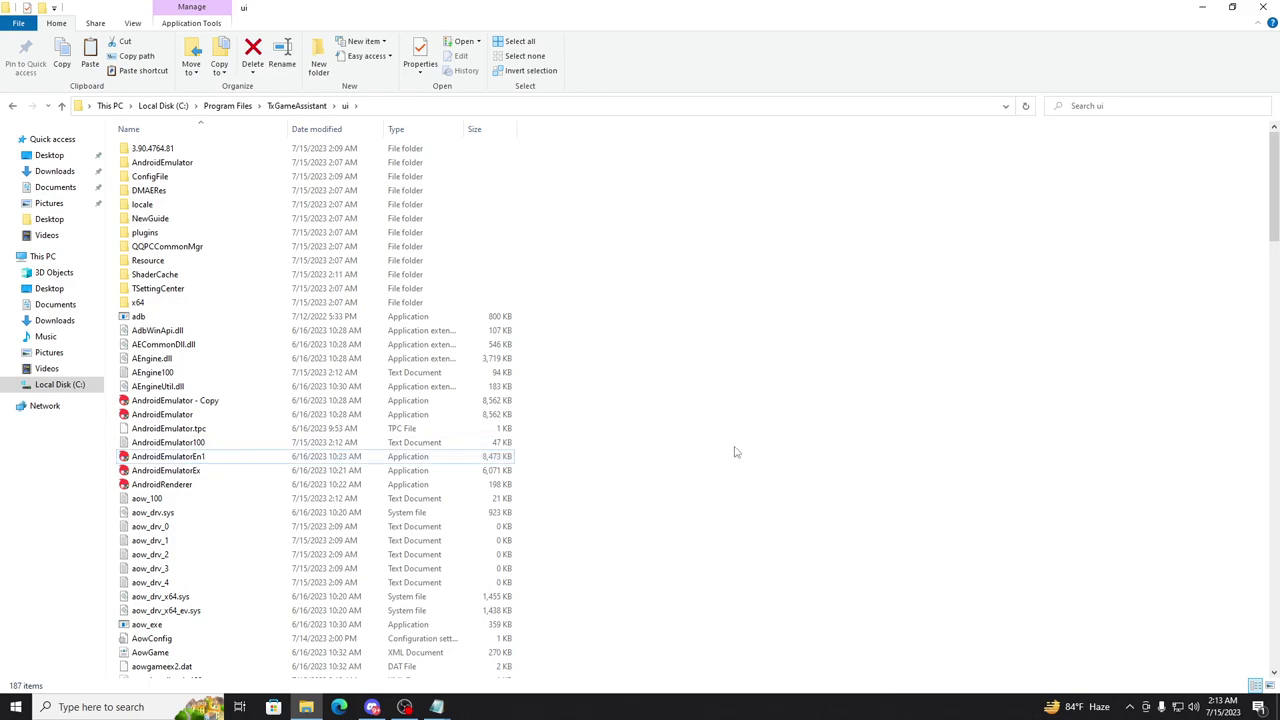
Step: Rename AndroidEmulator - Copy to AndroidEmulatorEn and close File Explorer
right_click(211, 409)
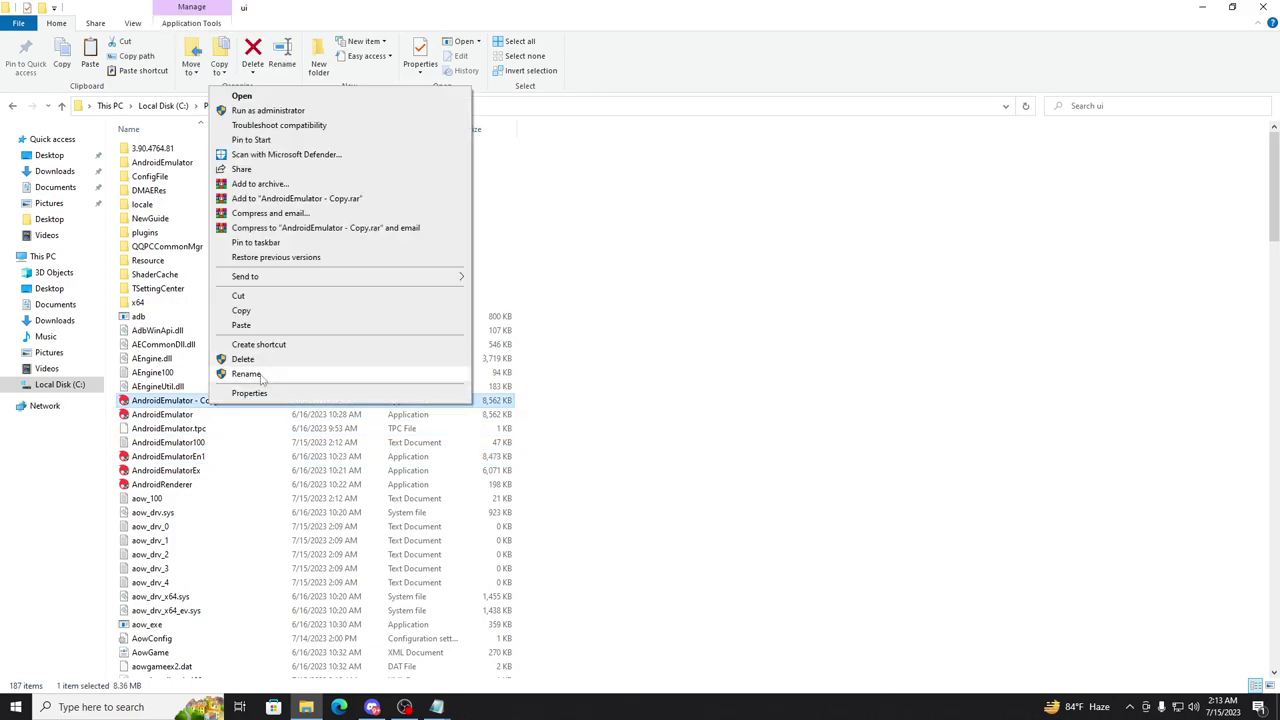
left_click(246, 373)
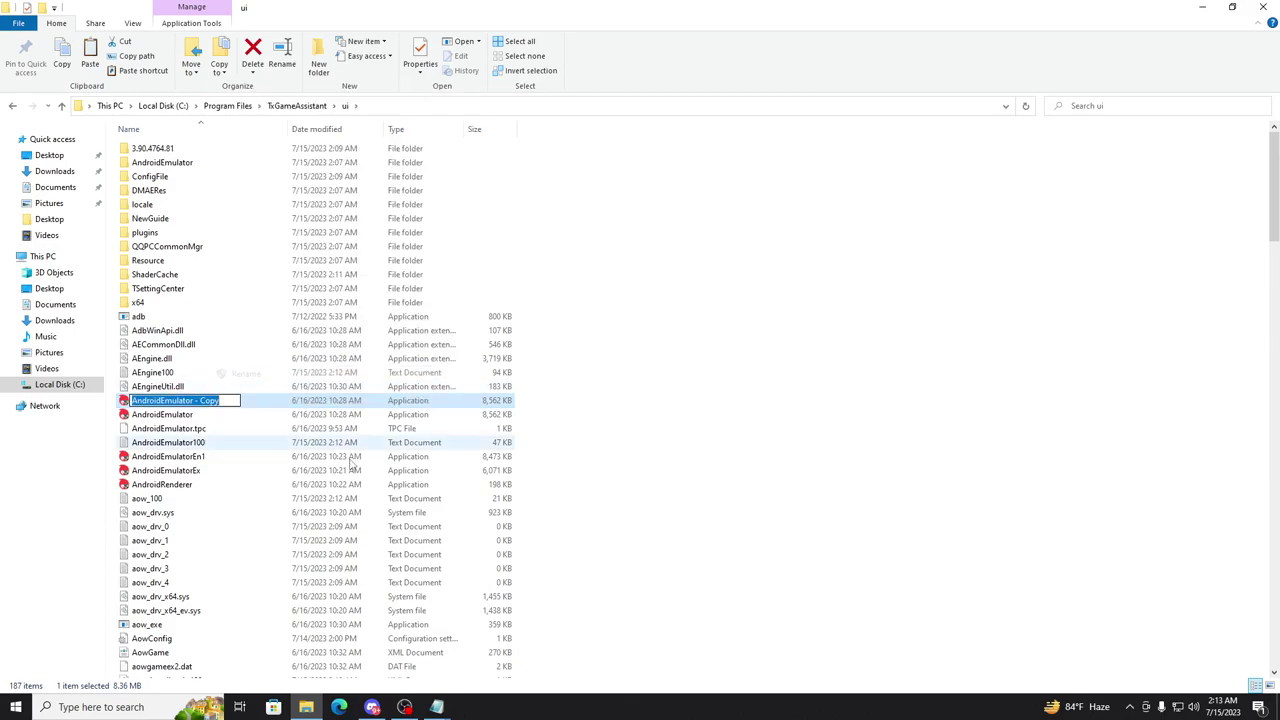
left_click(197, 400)
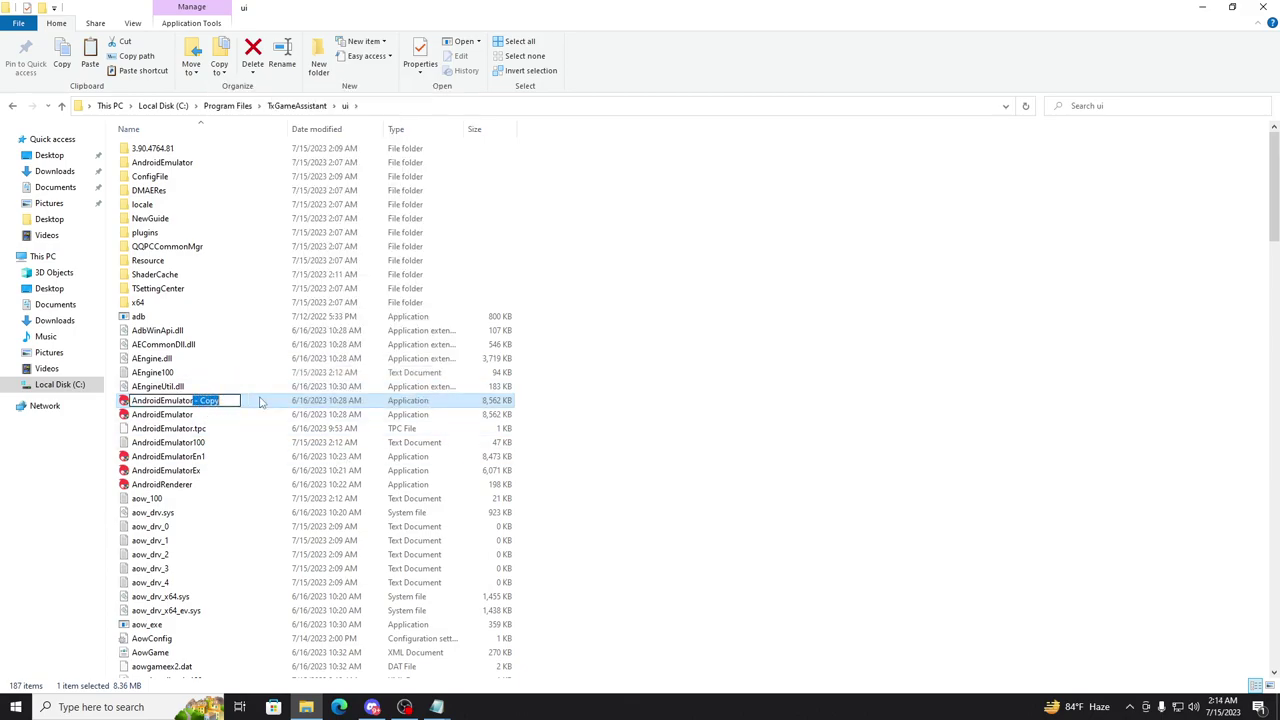
key("BackSpace")
type("En")
left_click(688, 373)
scroll(251, 366, "down", 1)
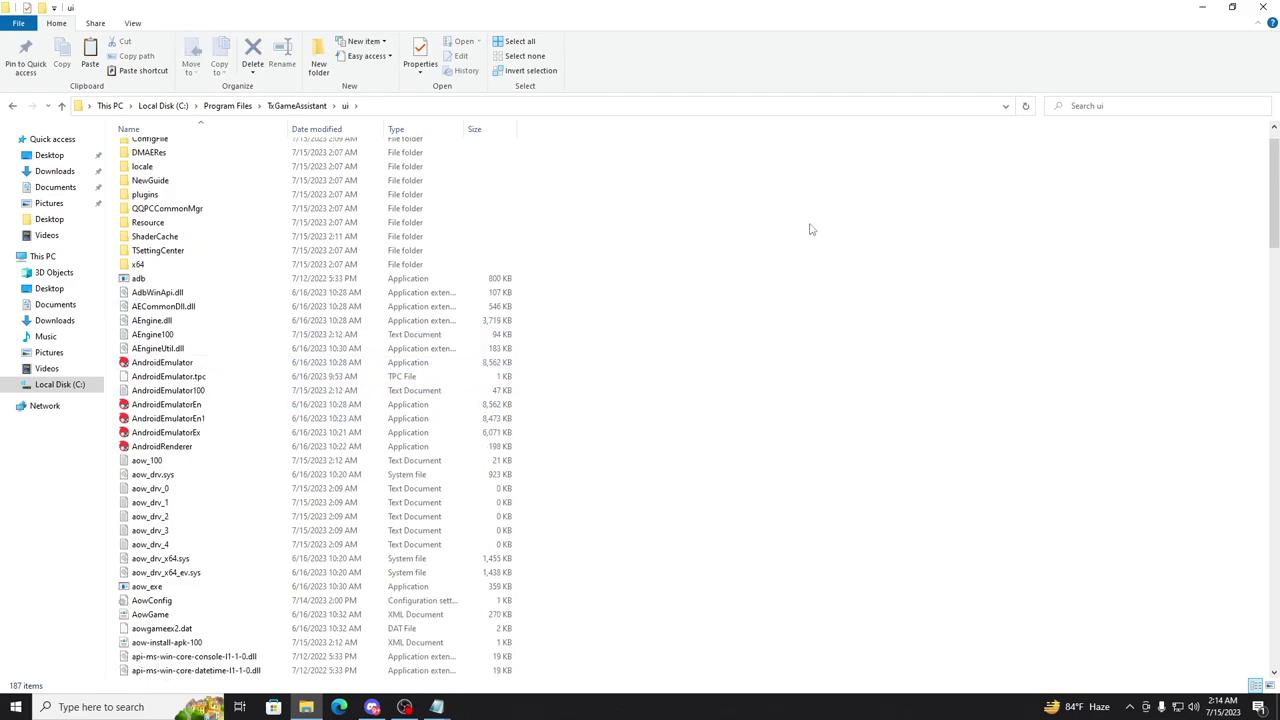
left_click(1263, 7)
Step: Run the PUBG MOBILE desktop shortcut as administrator
right_click(600, 142)
left_click(379, 190)
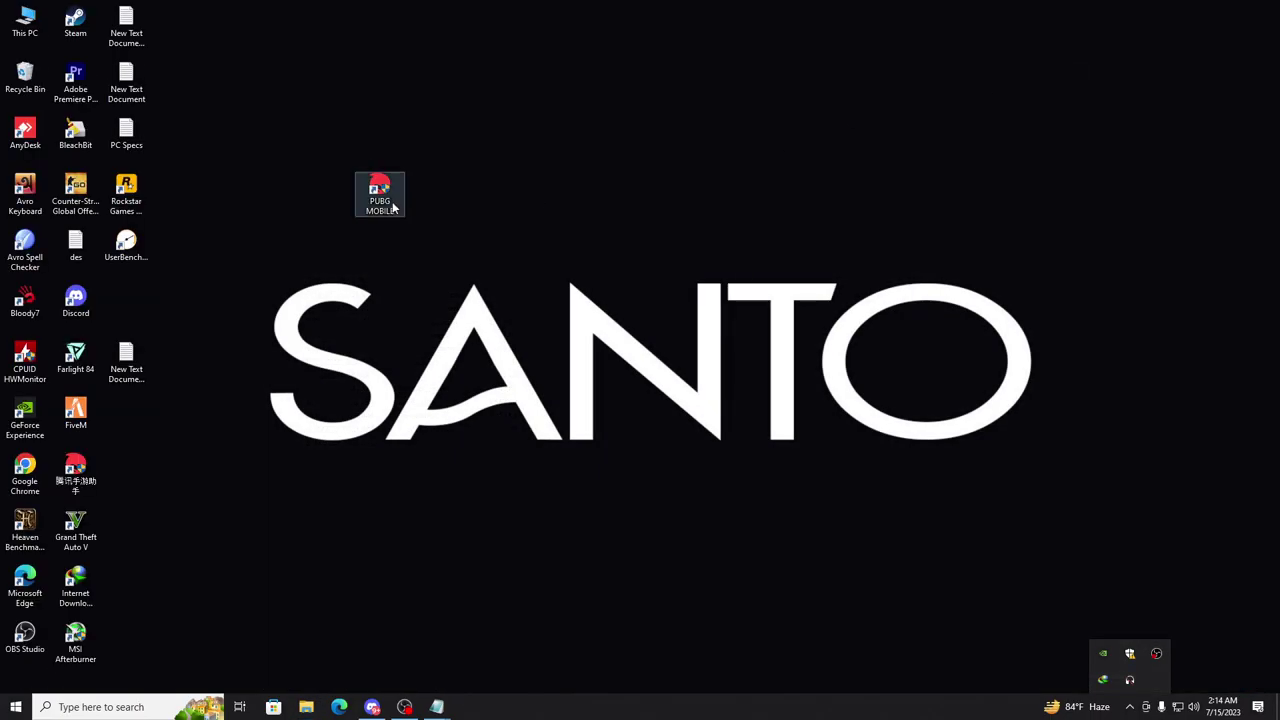
right_click(388, 200)
left_click(446, 298)
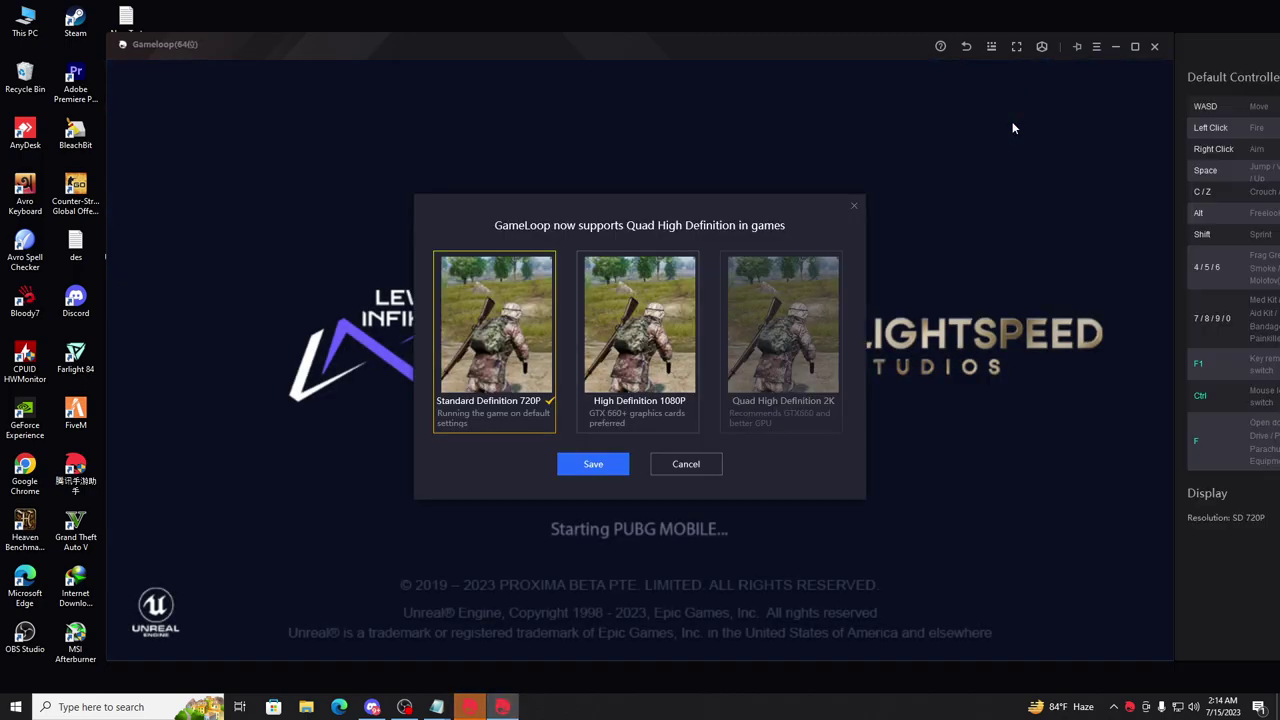
Step: Save High Definition 1080P quality, choose Restart Later, and close the side controller panel
left_click(591, 399)
left_click(593, 466)
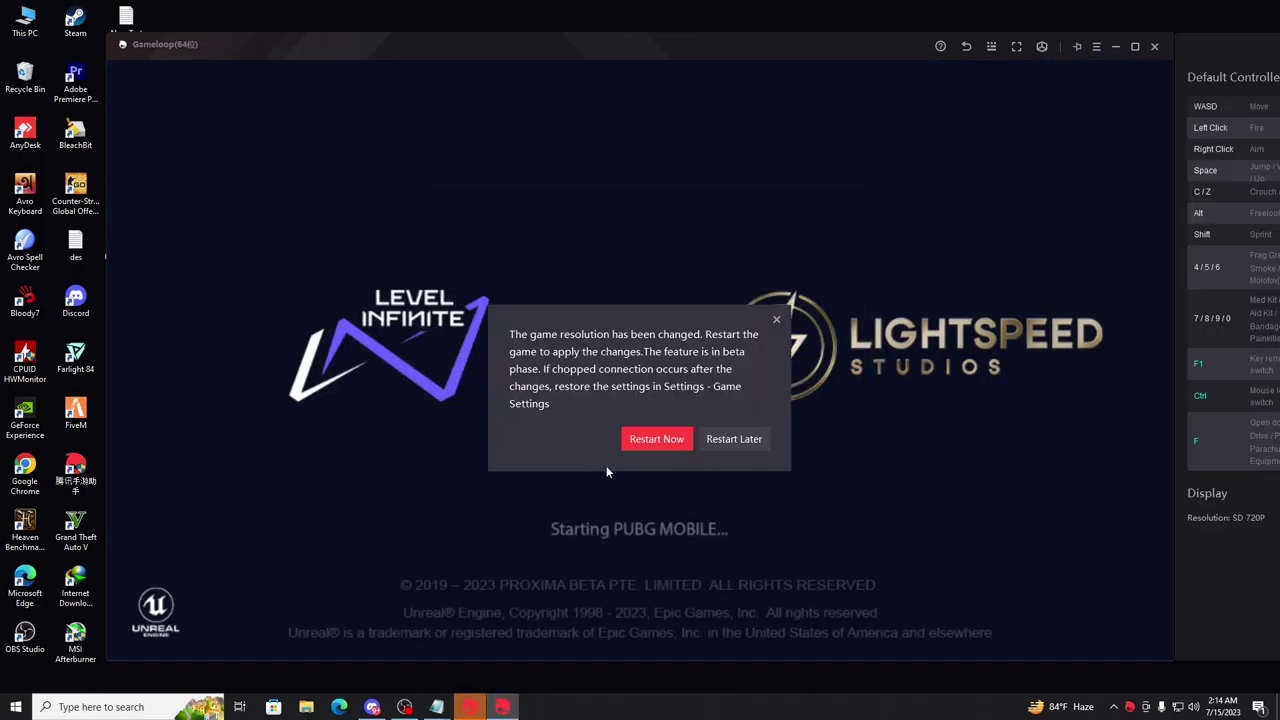
left_click(733, 447)
mouse_move(743, 33)
left_mouse_down()
mouse_move(660, 48)
mouse_move(807, 52)
left_mouse_up()
left_click(1222, 68)
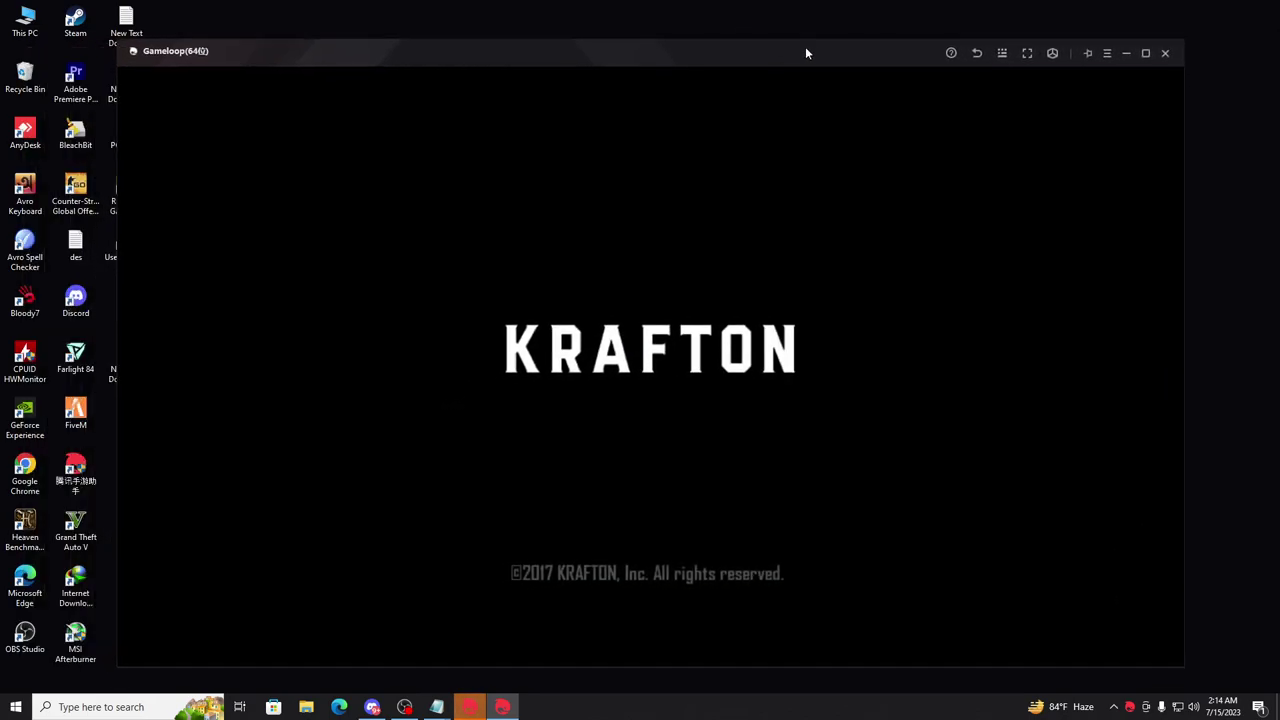